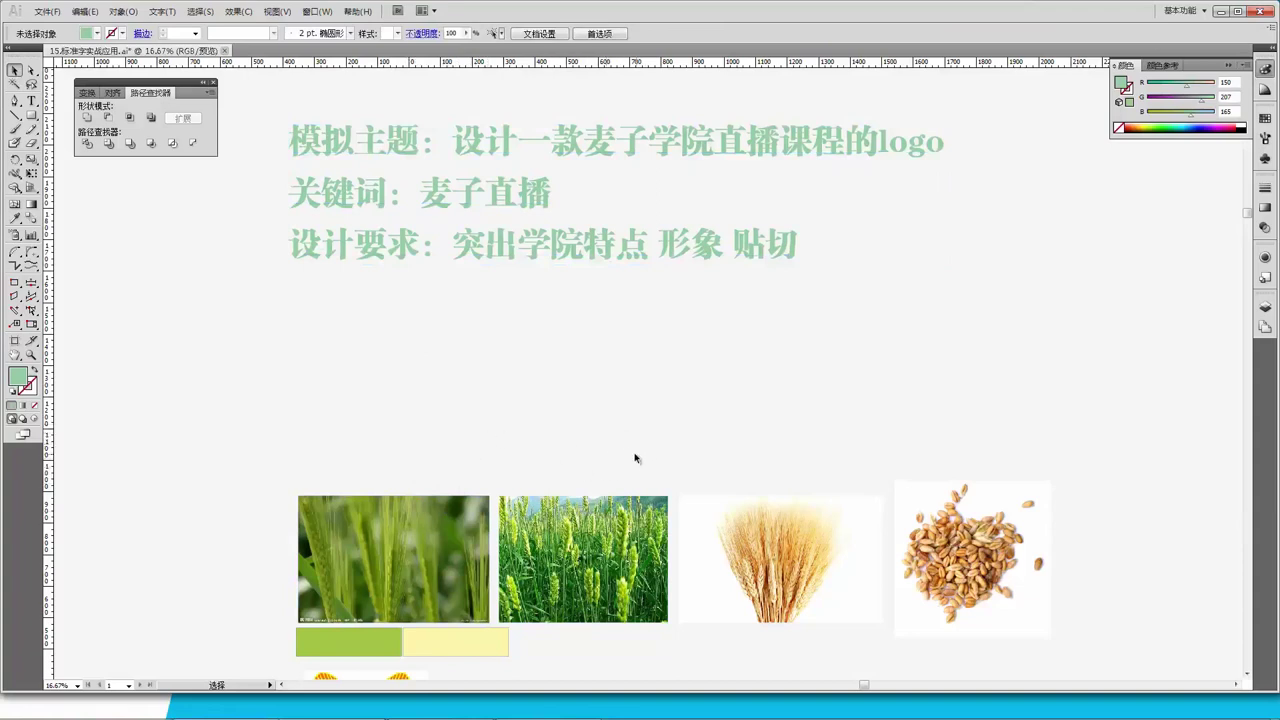
Nudge the four wheat reference photos to even out their row, shifting the first three left and the grain photo up.
{"action": "scroll", "coordinate": [935, 515], "scroll_direction": "down", "scroll_amount": 1}
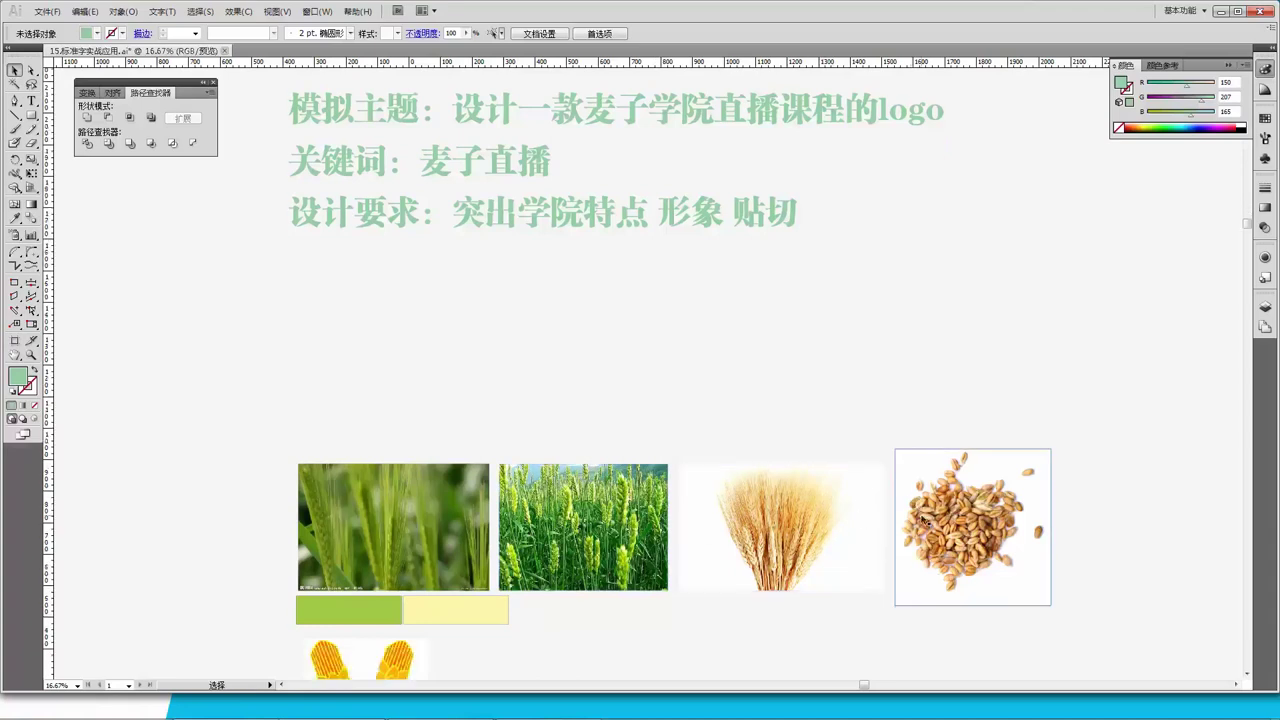
{"action": "scroll", "coordinate": [947, 512], "scroll_direction": "down", "scroll_amount": 1}
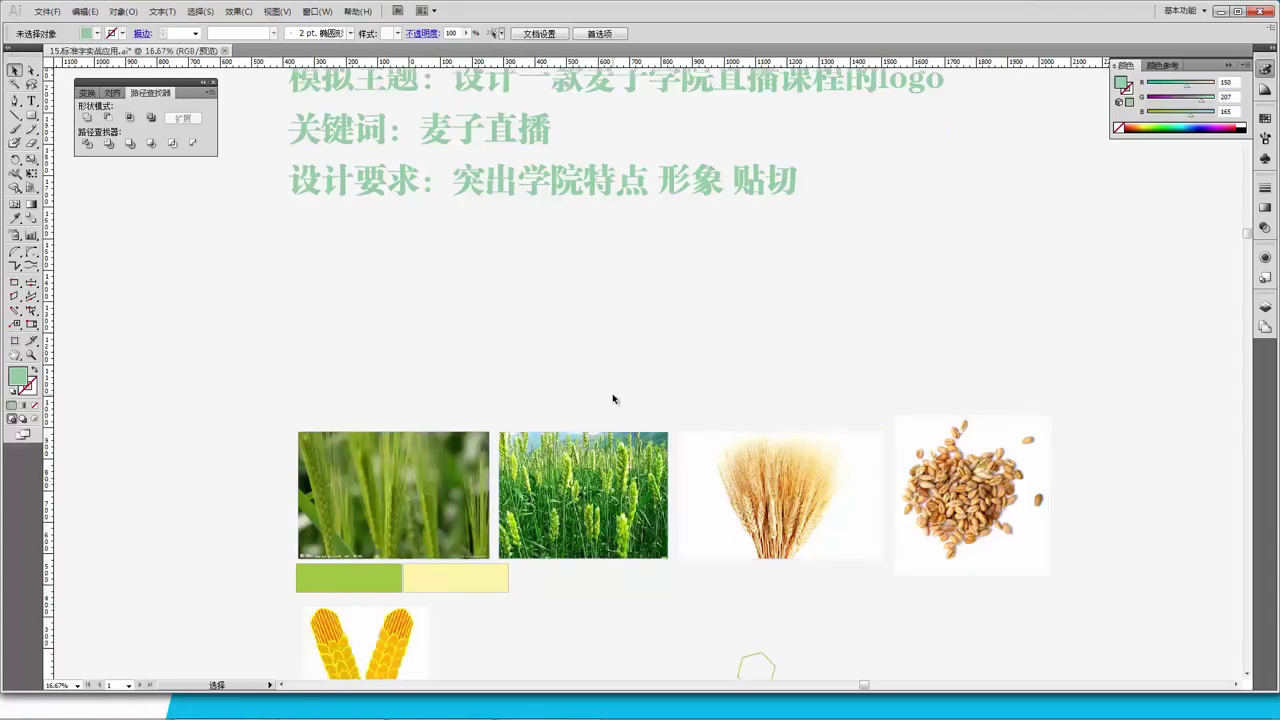
{"action": "scroll", "coordinate": [421, 443], "scroll_direction": "down", "scroll_amount": 1}
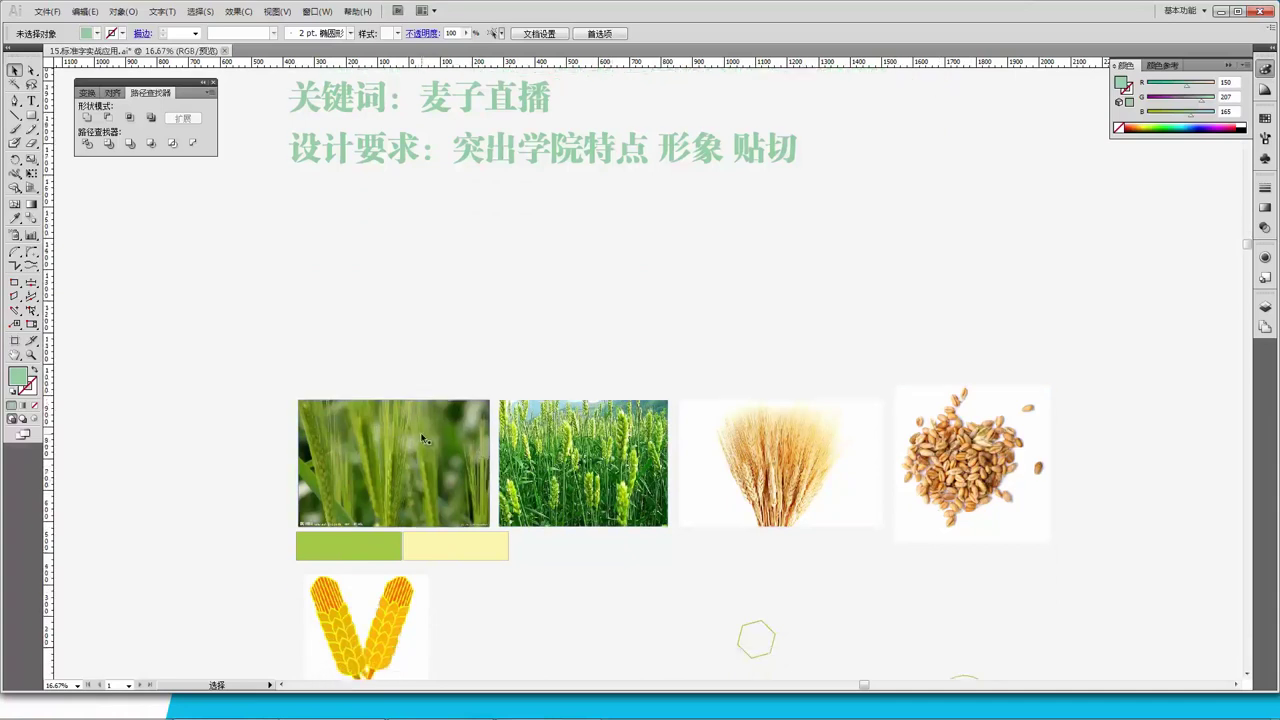
{"action": "left_click_drag", "start_coordinate": [439, 448], "coordinate": [429, 449]}
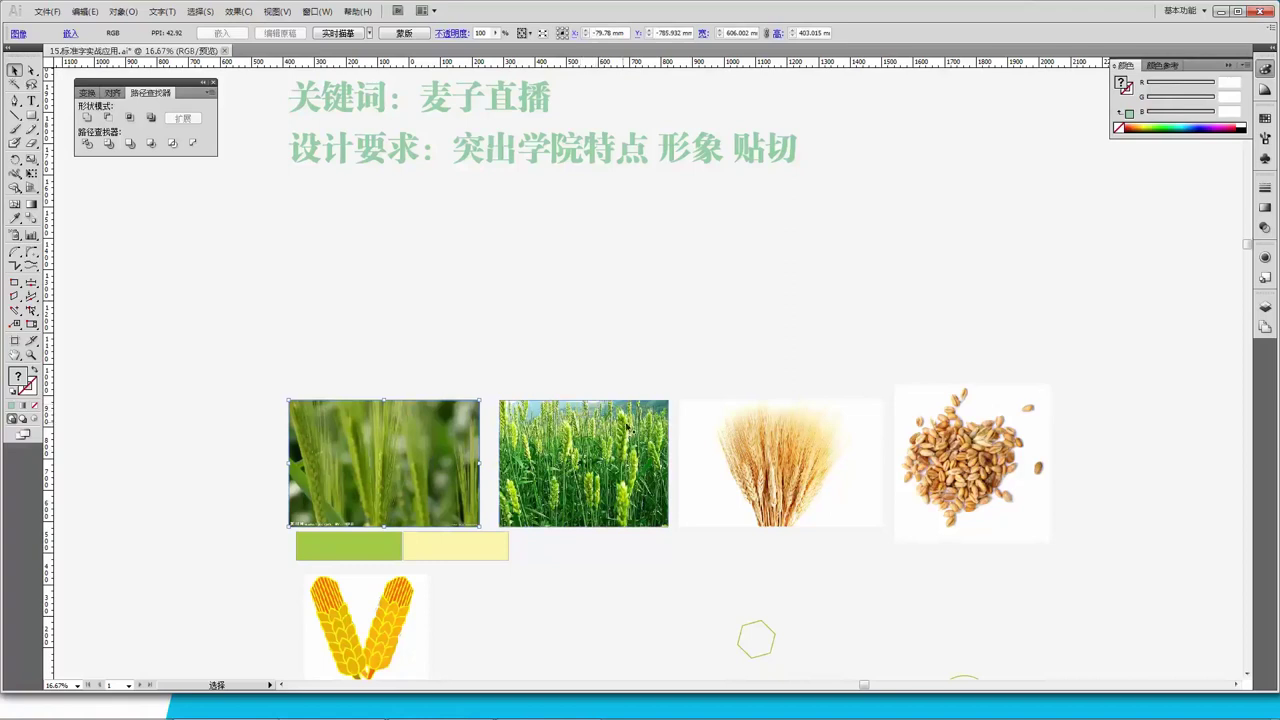
{"action": "left_click_drag", "start_coordinate": [604, 444], "coordinate": [597, 444]}
{"action": "left_click_drag", "start_coordinate": [782, 462], "coordinate": [777, 461]}
{"action": "left_click_drag", "start_coordinate": [953, 466], "coordinate": [953, 452]}
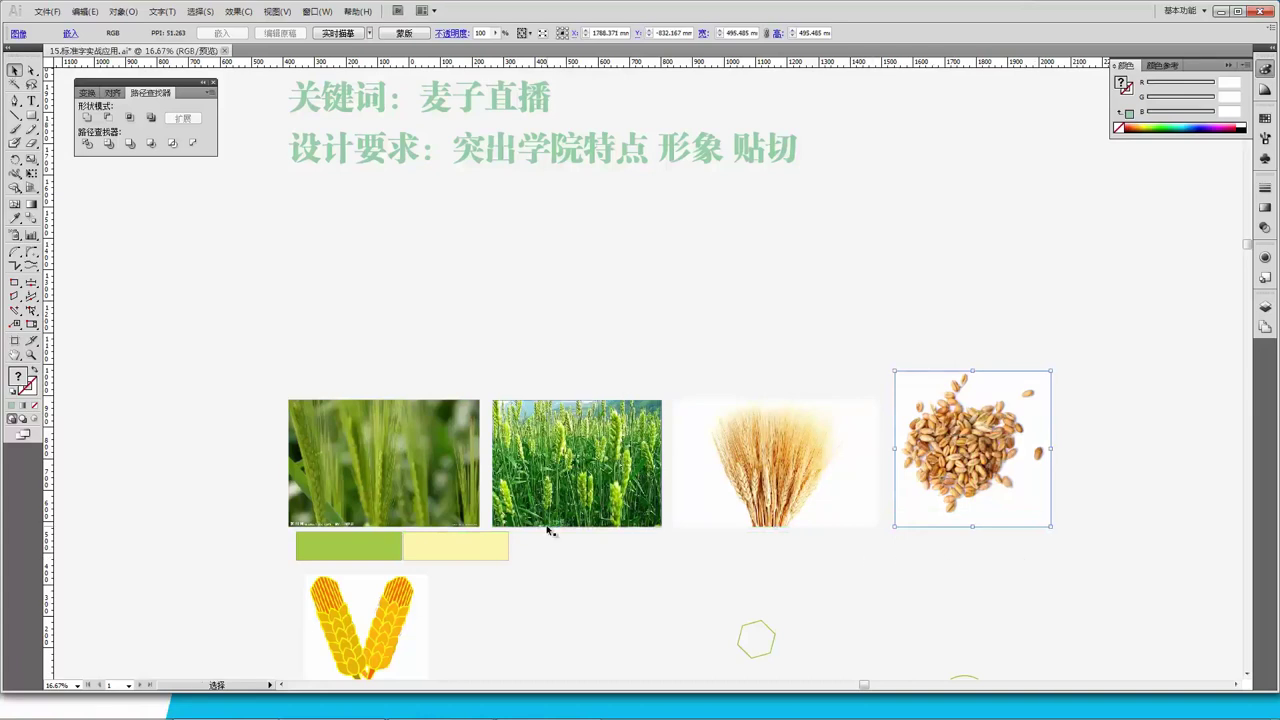
Shift the green and pale yellow colour swatches left to line up with the first wheat photo's left edge.
{"action": "key", "text": "ctrl+plus"}
{"action": "left_click_drag", "start_coordinate": [541, 540], "coordinate": [598, 382]}
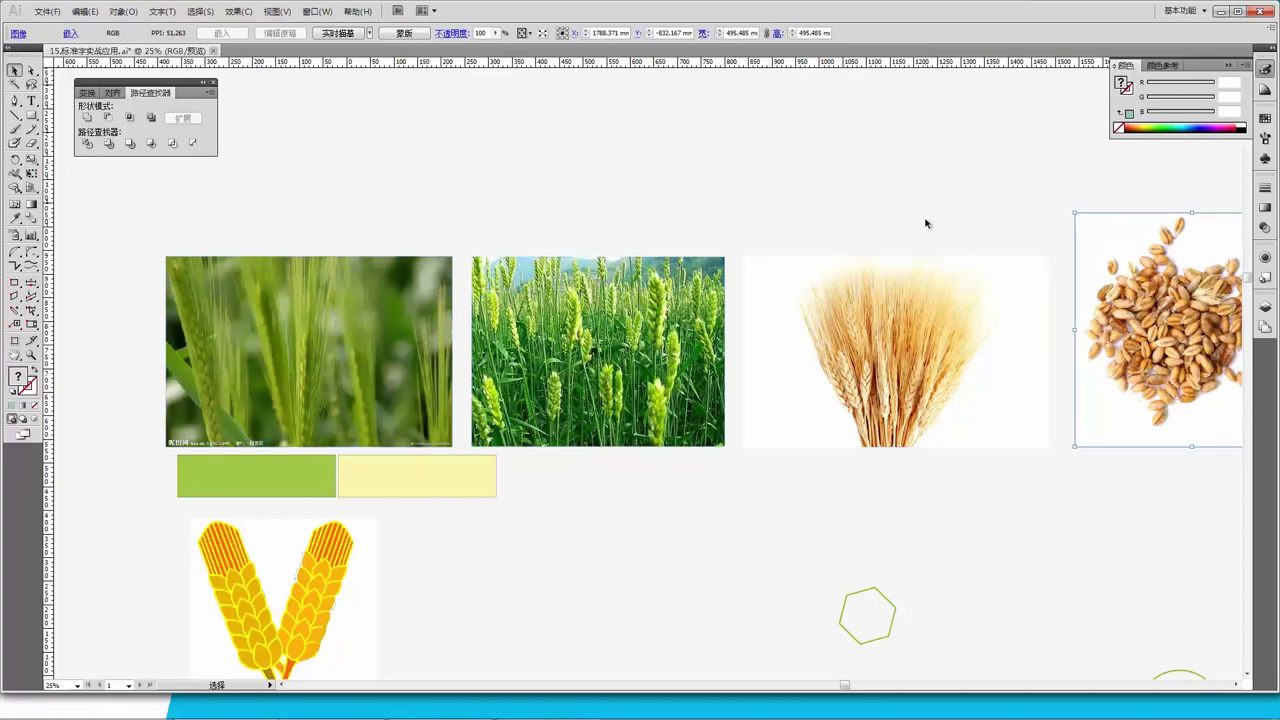
{"action": "left_click_drag", "start_coordinate": [525, 505], "coordinate": [269, 472]}
{"action": "left_click", "coordinate": [534, 514]}
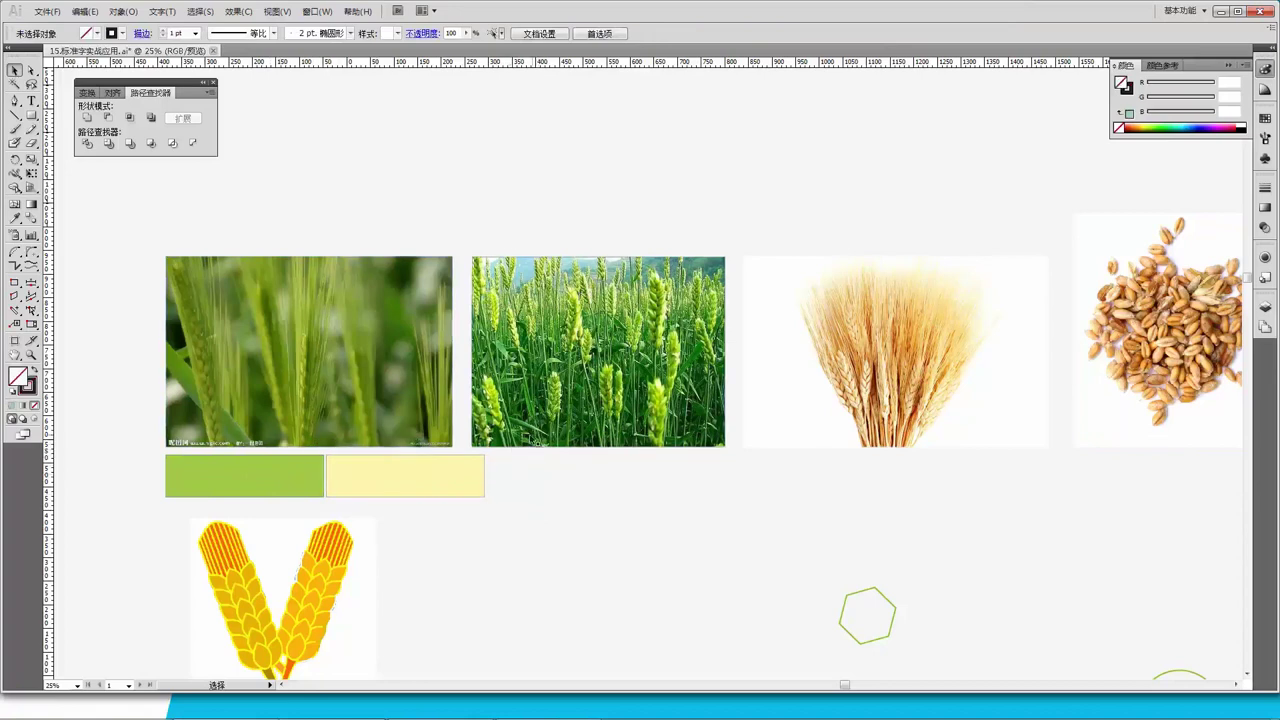
Examine the wheat field, wheat bundle and grain reference photos for shape and colour.
{"action": "scroll", "coordinate": [491, 438], "scroll_direction": "down", "scroll_amount": 1}
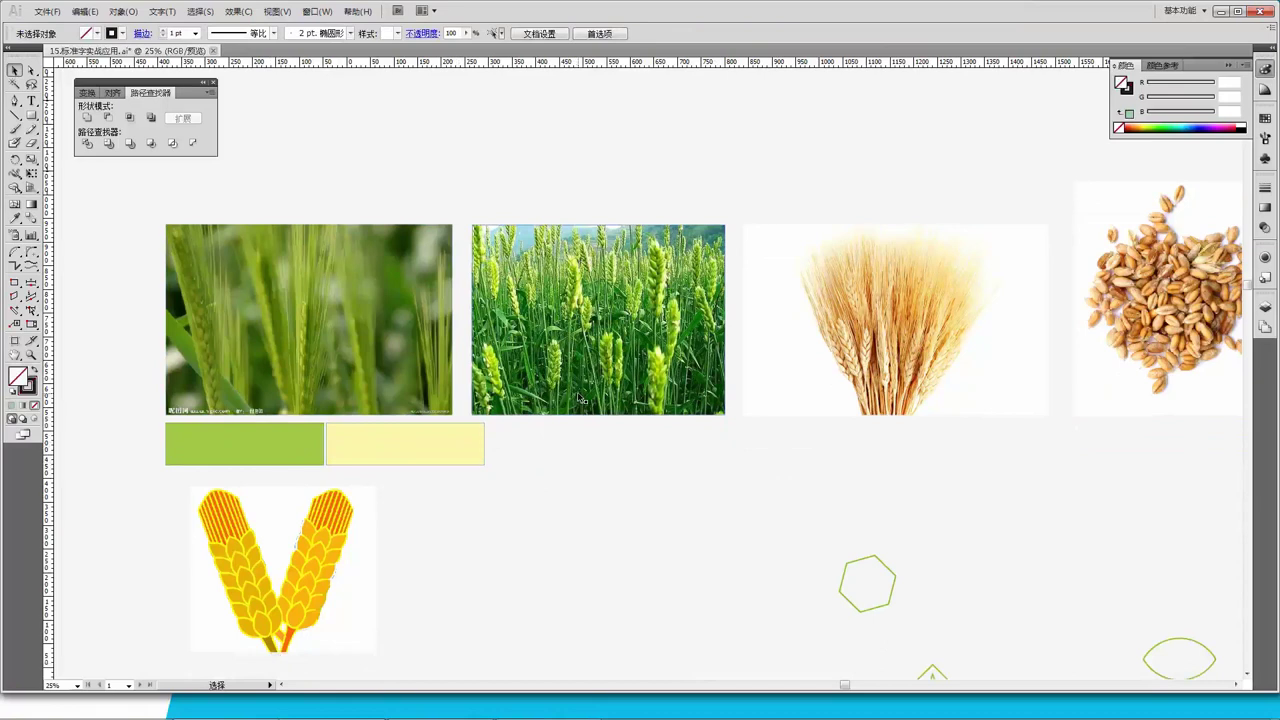
{"action": "key", "text": "ctrl+plus"}
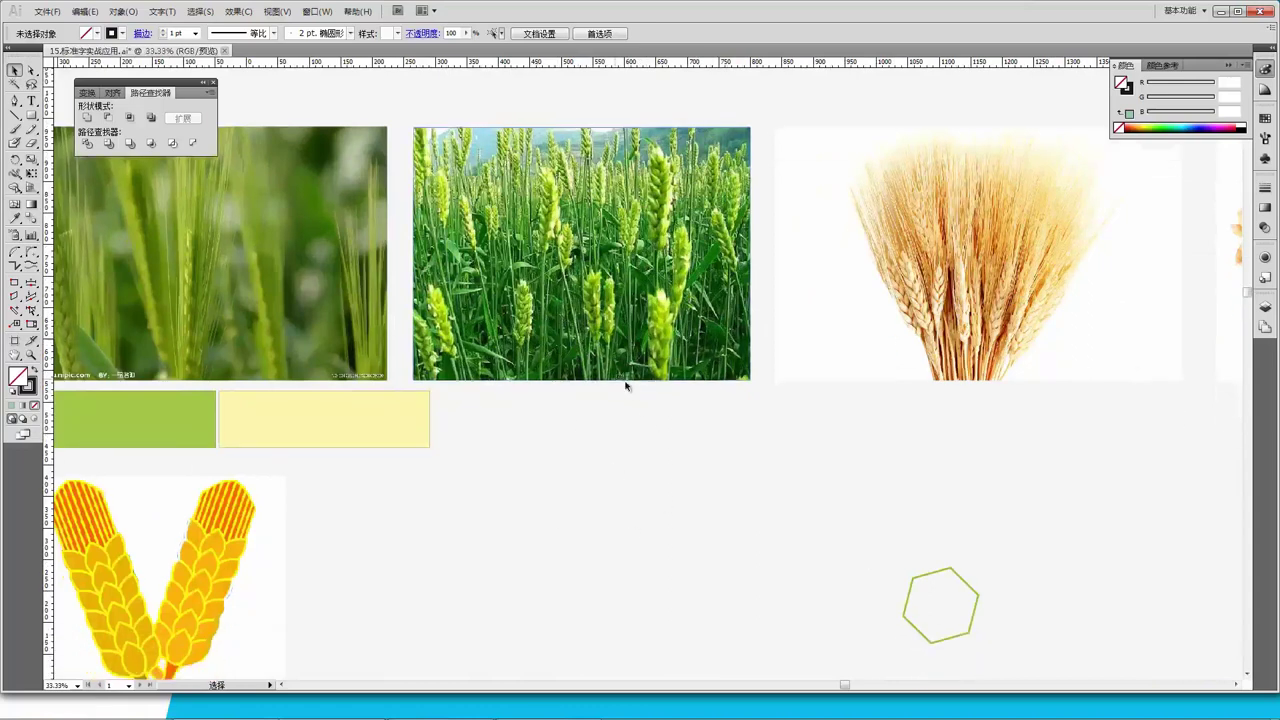
{"action": "left_click_drag", "start_coordinate": [1069, 334], "coordinate": [800, 344]}
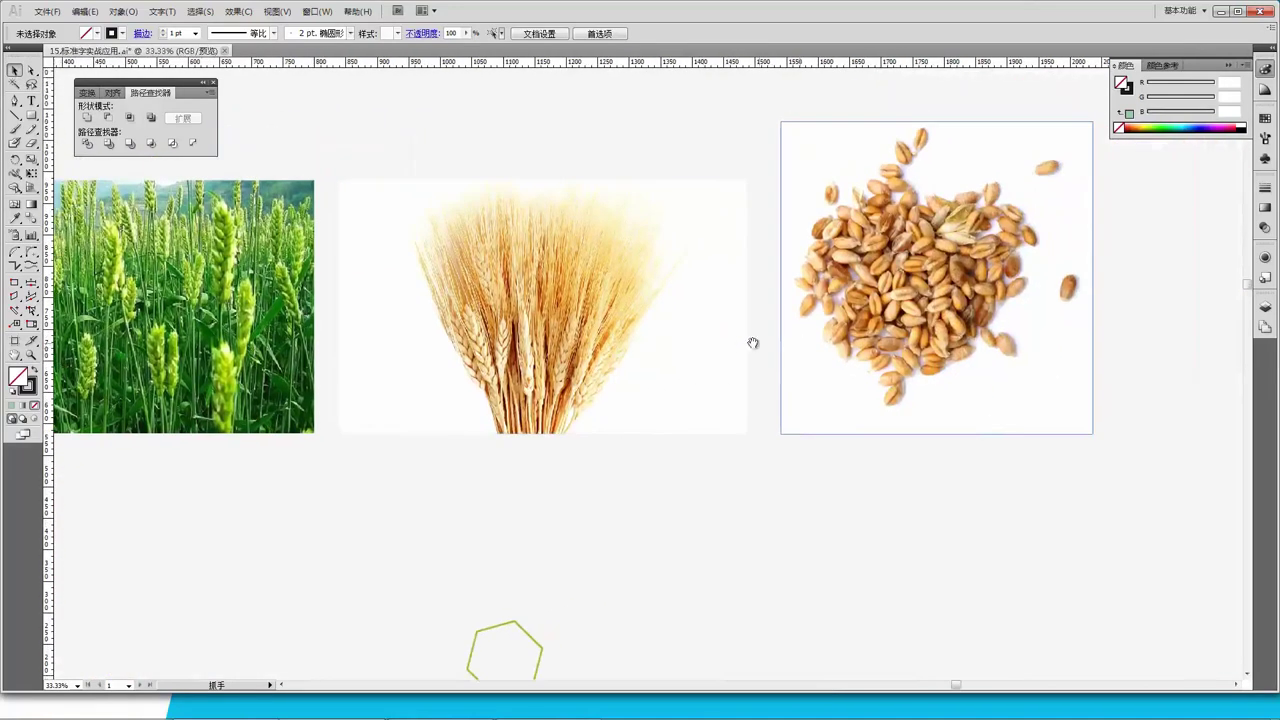
{"action": "left_click_drag", "start_coordinate": [602, 337], "coordinate": [720, 335]}
{"action": "left_click_drag", "start_coordinate": [500, 331], "coordinate": [712, 320]}
{"action": "left_click_drag", "start_coordinate": [491, 311], "coordinate": [744, 346]}
{"action": "key", "text": "ctrl+minus"}
{"action": "key", "text": "ctrl+minus"}
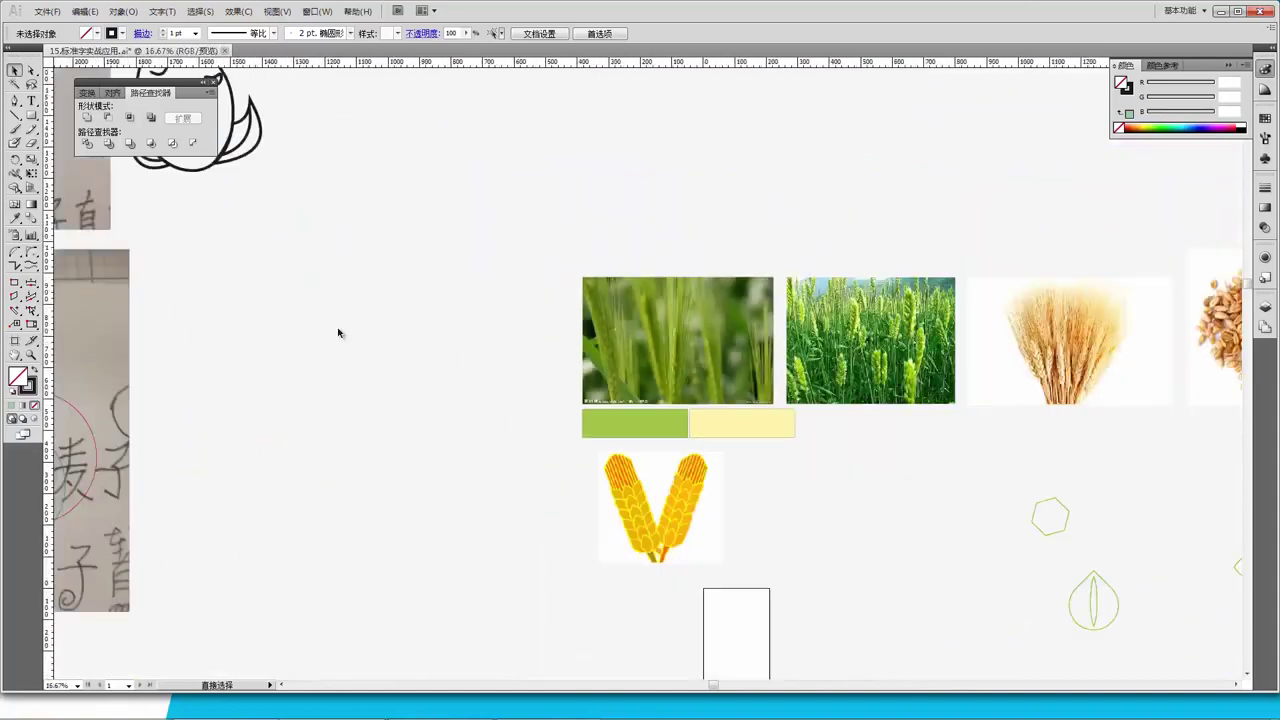
Rotate the triangular beak of the traced bird character slightly clockwise to match the hand sketch.
{"action": "left_click_drag", "start_coordinate": [338, 333], "coordinate": [429, 360]}
{"action": "left_click_drag", "start_coordinate": [371, 277], "coordinate": [400, 294]}
{"action": "mouse_move", "coordinate": [322, 113]}
{"action": "left_mouse_down"}
{"action": "mouse_move", "coordinate": [408, 208]}
{"action": "mouse_move", "coordinate": [525, 270]}
{"action": "left_mouse_up"}
{"action": "mouse_move", "coordinate": [459, 223]}
{"action": "left_mouse_down"}
{"action": "mouse_move", "coordinate": [576, 391]}
{"action": "mouse_move", "coordinate": [620, 407]}
{"action": "left_mouse_up"}
{"action": "left_click_drag", "start_coordinate": [576, 344], "coordinate": [587, 370]}
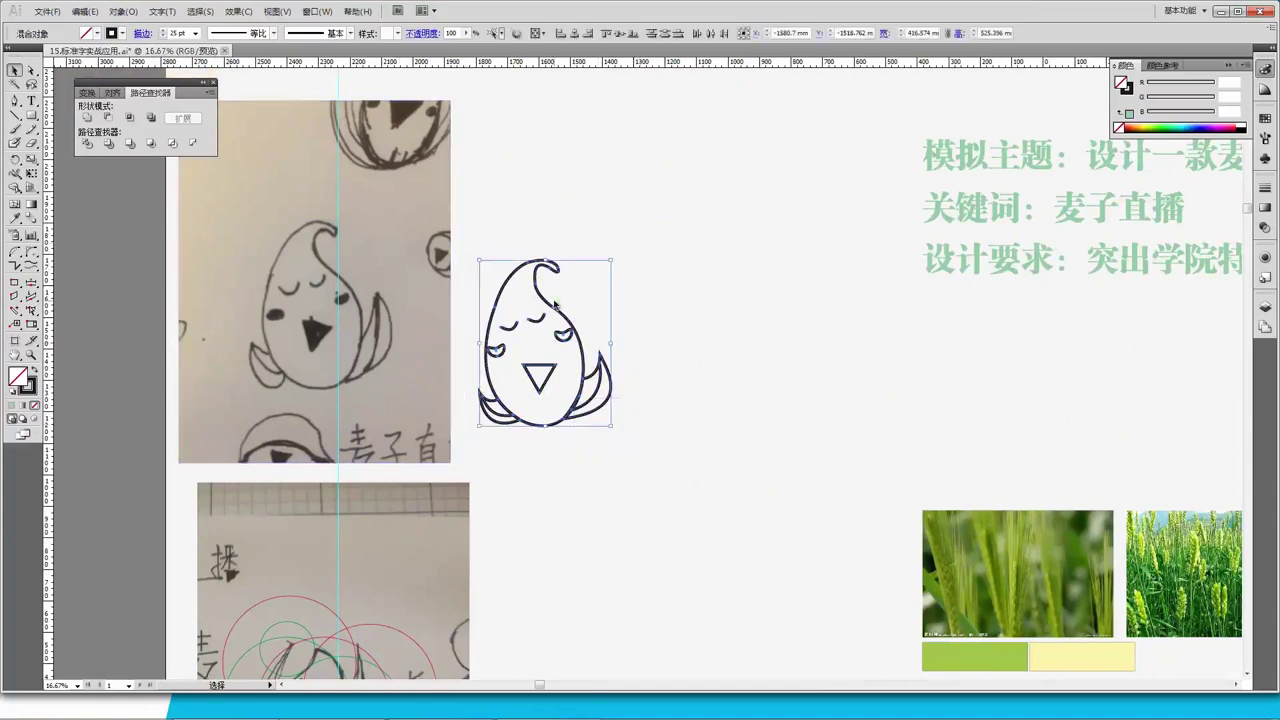
{"action": "scroll", "coordinate": [934, 343], "scroll_direction": "right", "scroll_amount": 3}
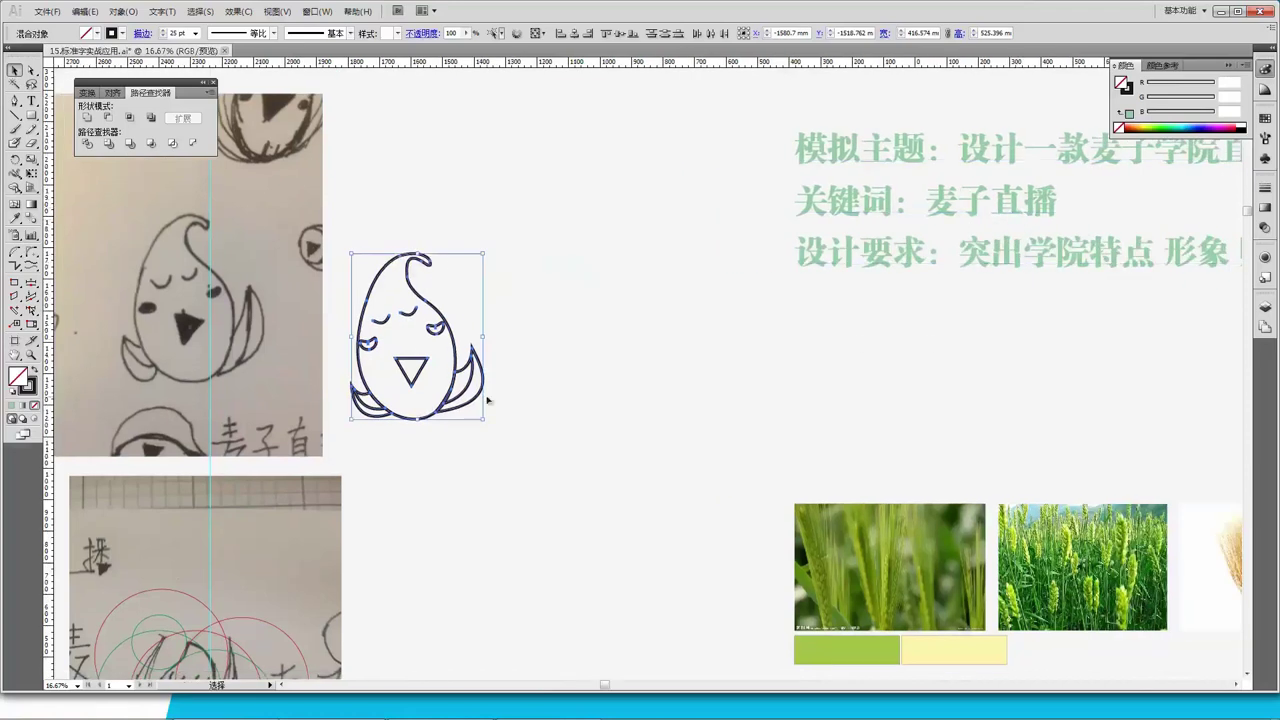
{"action": "left_click", "coordinate": [438, 394]}
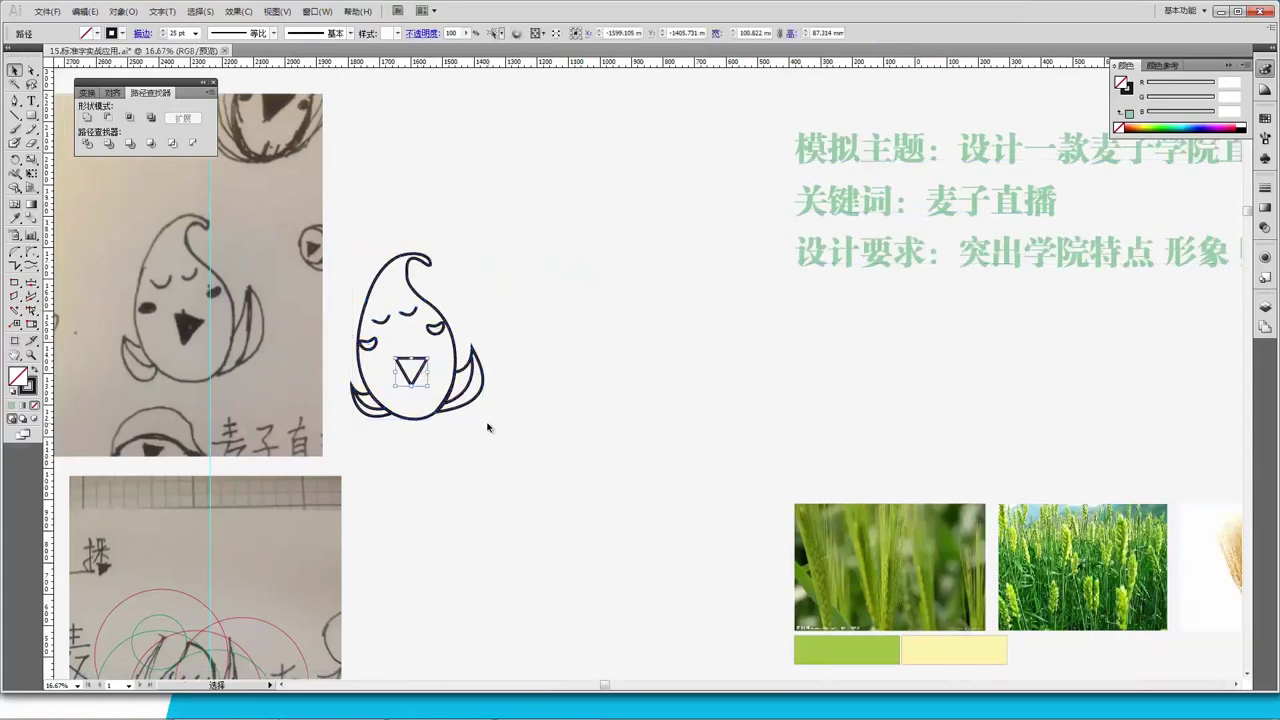
{"action": "left_click", "coordinate": [419, 372]}
{"action": "left_click_drag", "start_coordinate": [394, 390], "coordinate": [428, 392]}
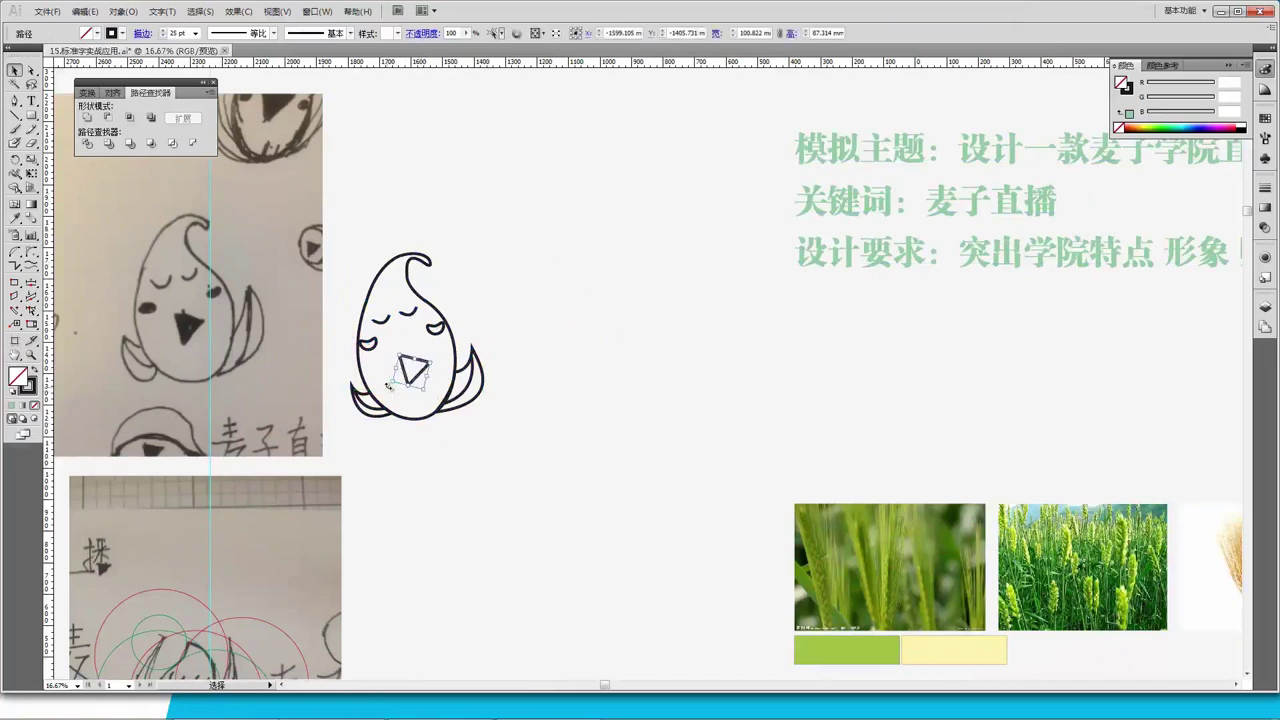
{"action": "left_click", "coordinate": [517, 417]}
Examine the hand sketch of the bird face overlaid with red and green construction circles.
{"action": "left_click_drag", "start_coordinate": [456, 491], "coordinate": [536, 281]}
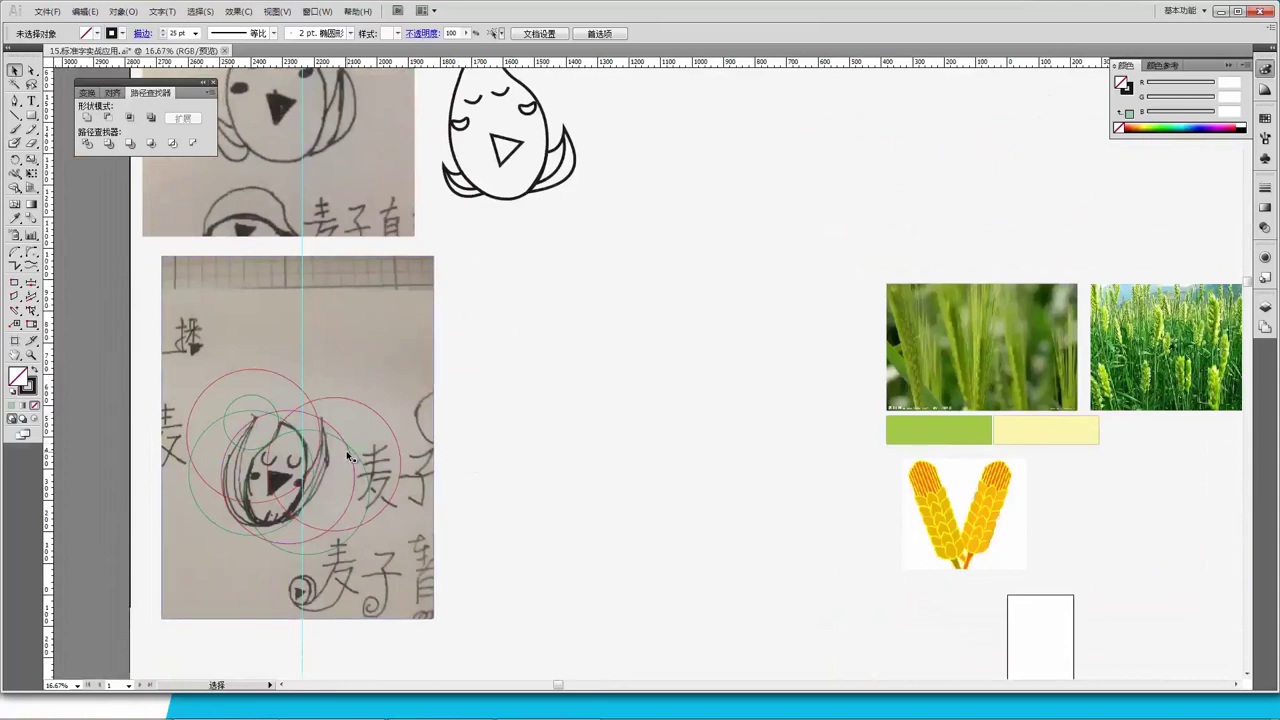
{"action": "left_click", "coordinate": [302, 378]}
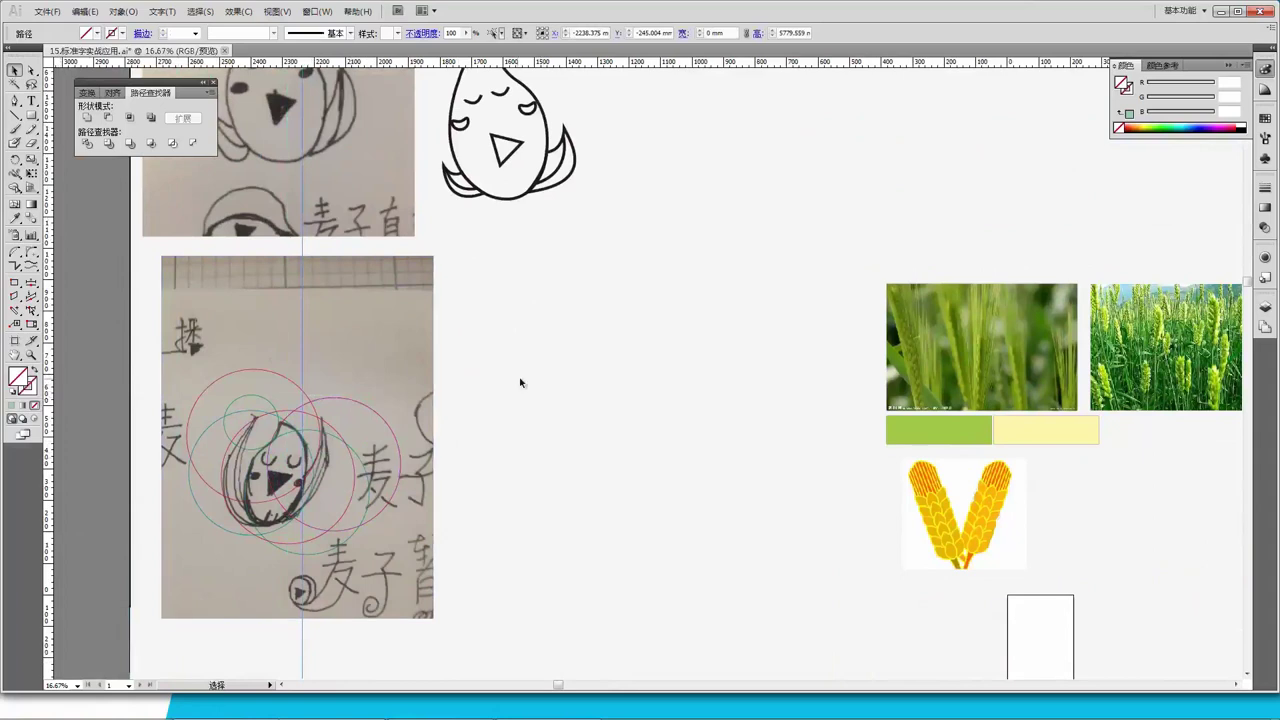
{"action": "left_click_drag", "start_coordinate": [335, 354], "coordinate": [436, 375]}
{"action": "key", "text": "ctrl+z"}
{"action": "key", "text": "z"}
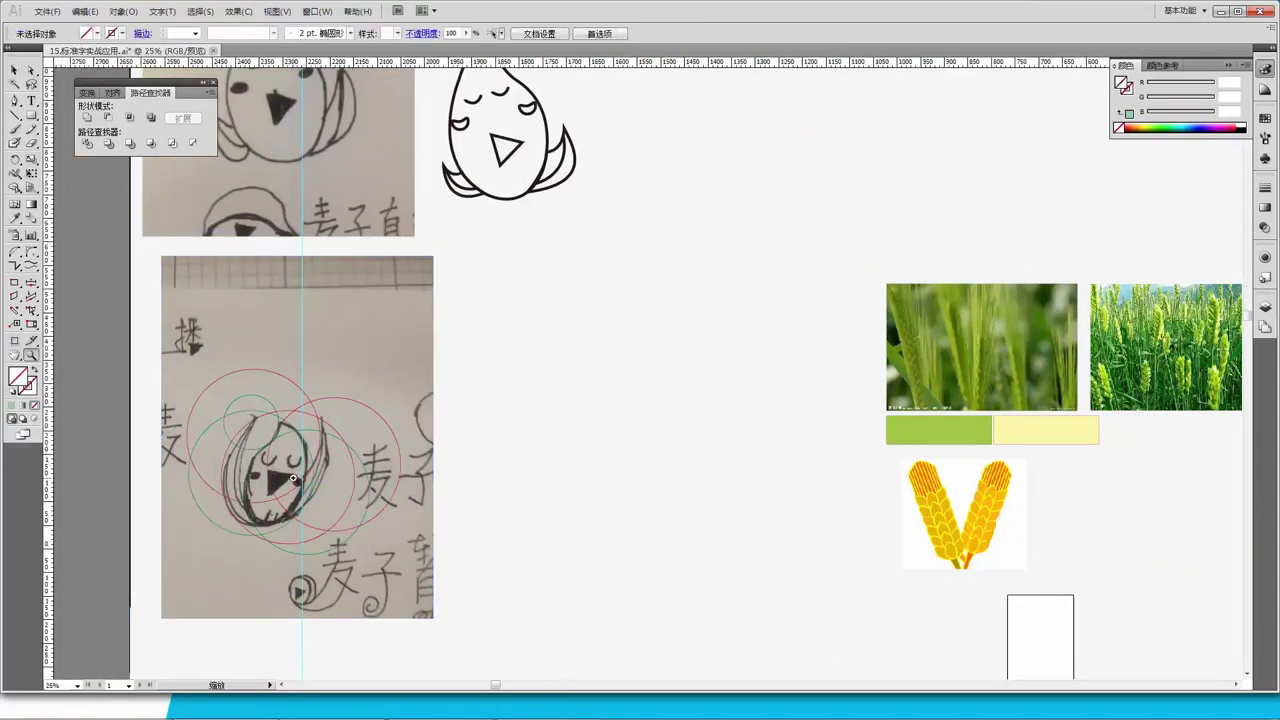
{"action": "left_click", "coordinate": [293, 479]}
{"action": "left_click", "coordinate": [294, 384]}
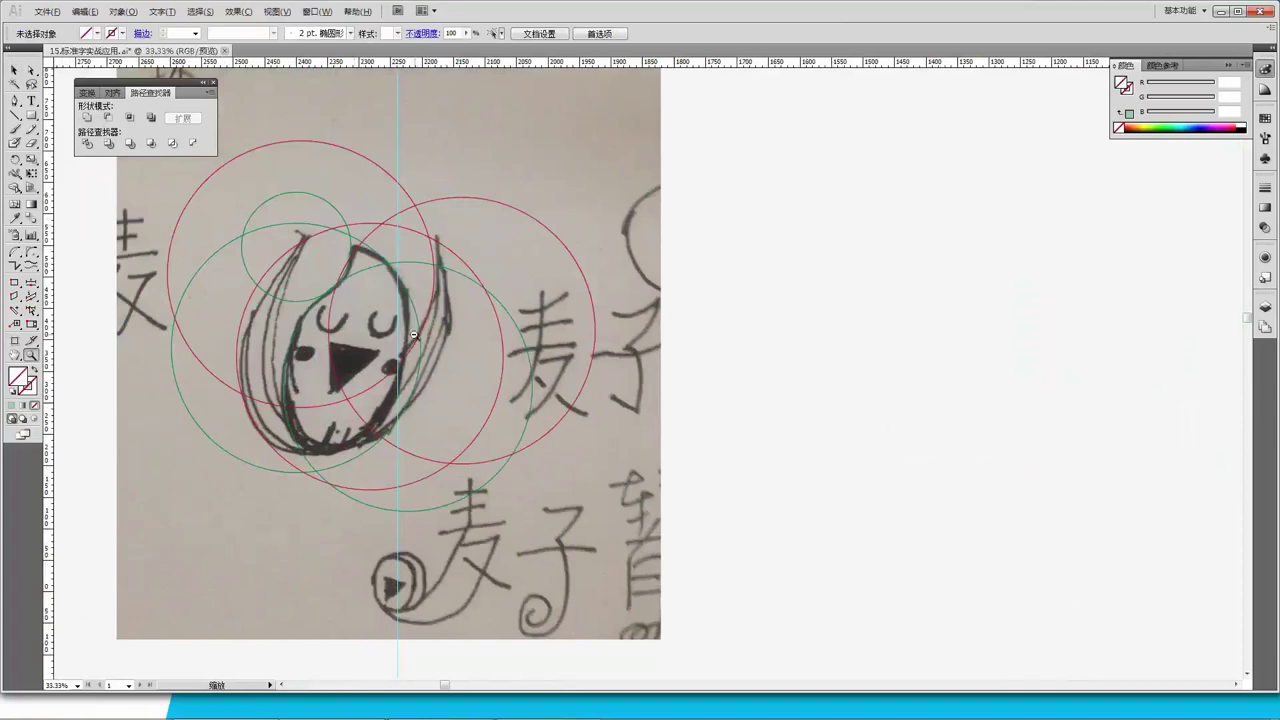
{"action": "left_click", "coordinate": [364, 316], "text": "alt"}
{"action": "left_click", "coordinate": [364, 316], "text": "alt"}
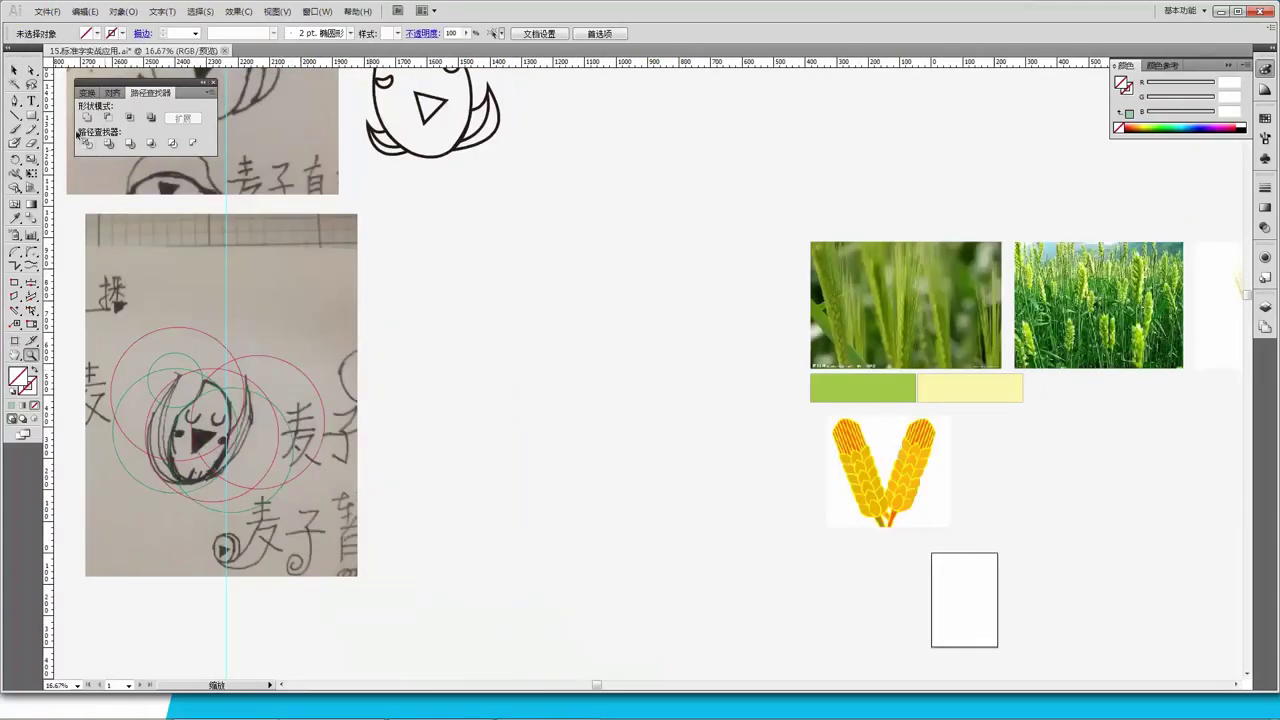
Move the yellow wheat-ear illustration left to line up beneath the first wheat photo and the swatches.
{"action": "left_click", "coordinate": [15, 70]}
{"action": "left_click_drag", "start_coordinate": [682, 417], "coordinate": [352, 400]}
{"action": "key", "text": "z"}
{"action": "left_click", "coordinate": [583, 447]}
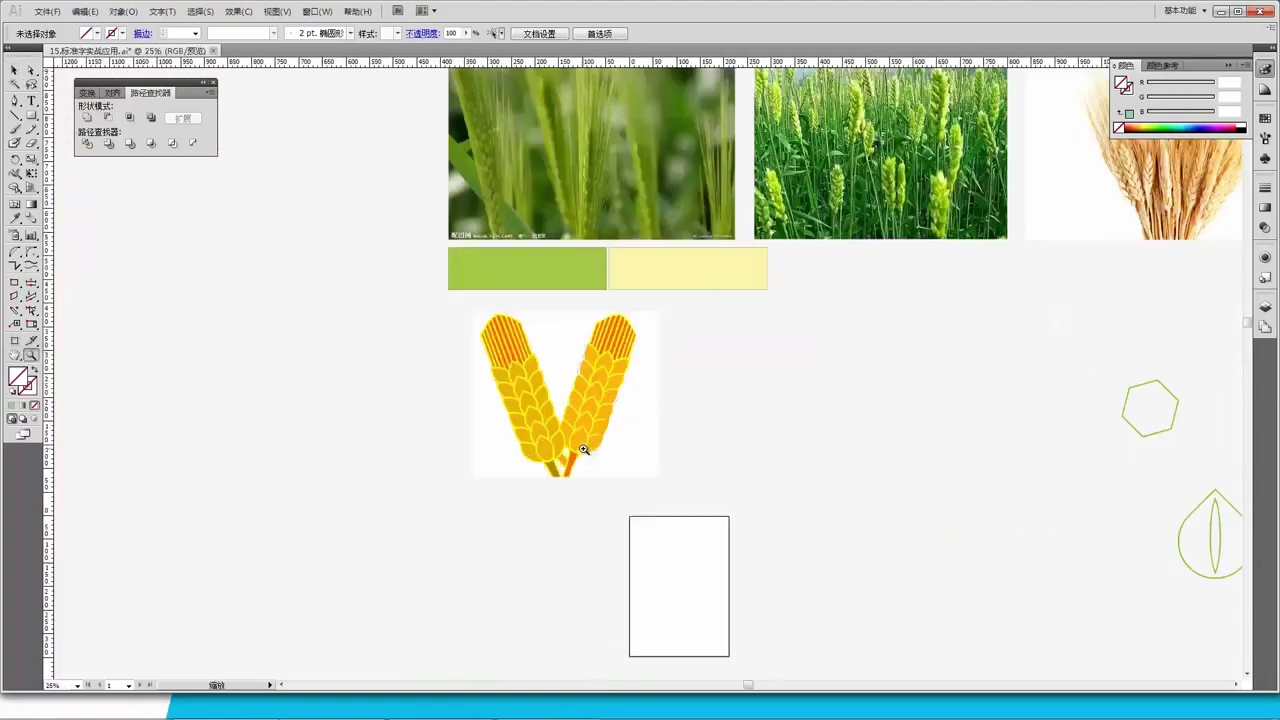
{"action": "left_click", "coordinate": [15, 70]}
{"action": "left_click", "coordinate": [580, 400]}
{"action": "left_click_drag", "start_coordinate": [580, 400], "coordinate": [551, 394]}
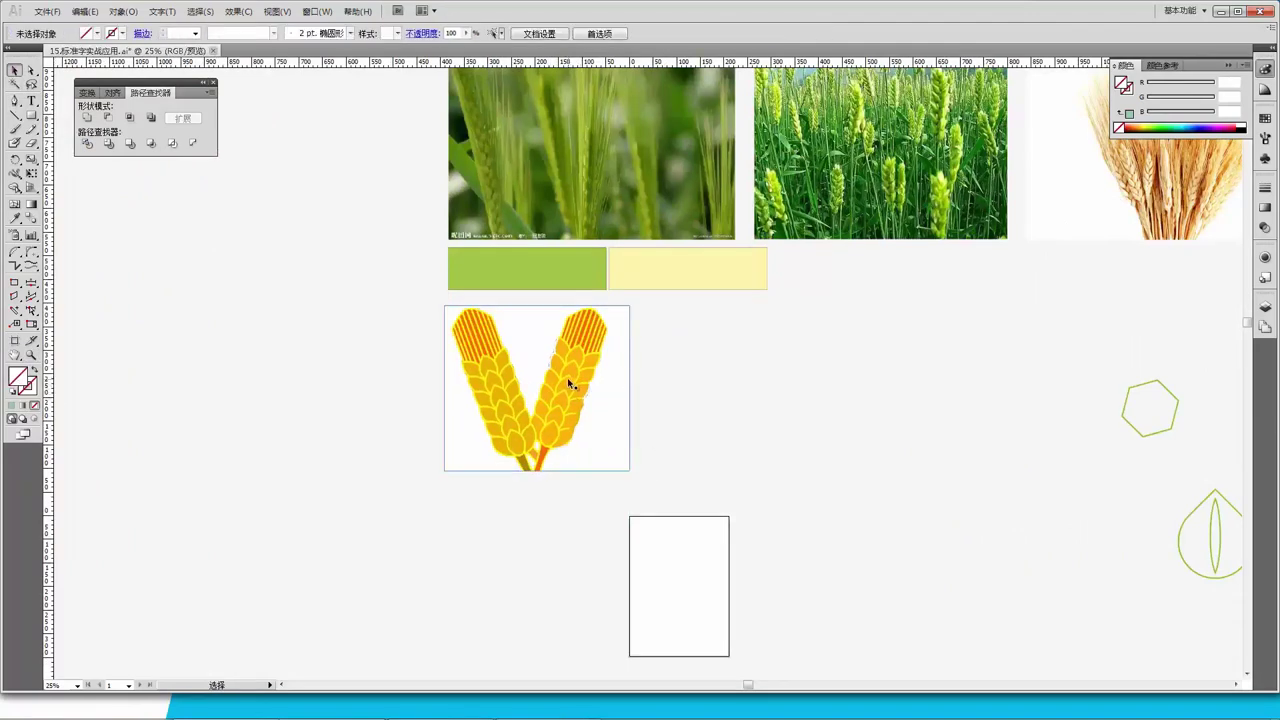
{"action": "left_click", "coordinate": [640, 375]}
Move the large leaf symbol with the play triangle up beside the wheat-ear illustration and reference photos.
{"action": "scroll", "coordinate": [651, 365], "scroll_direction": "up", "scroll_amount": 1}
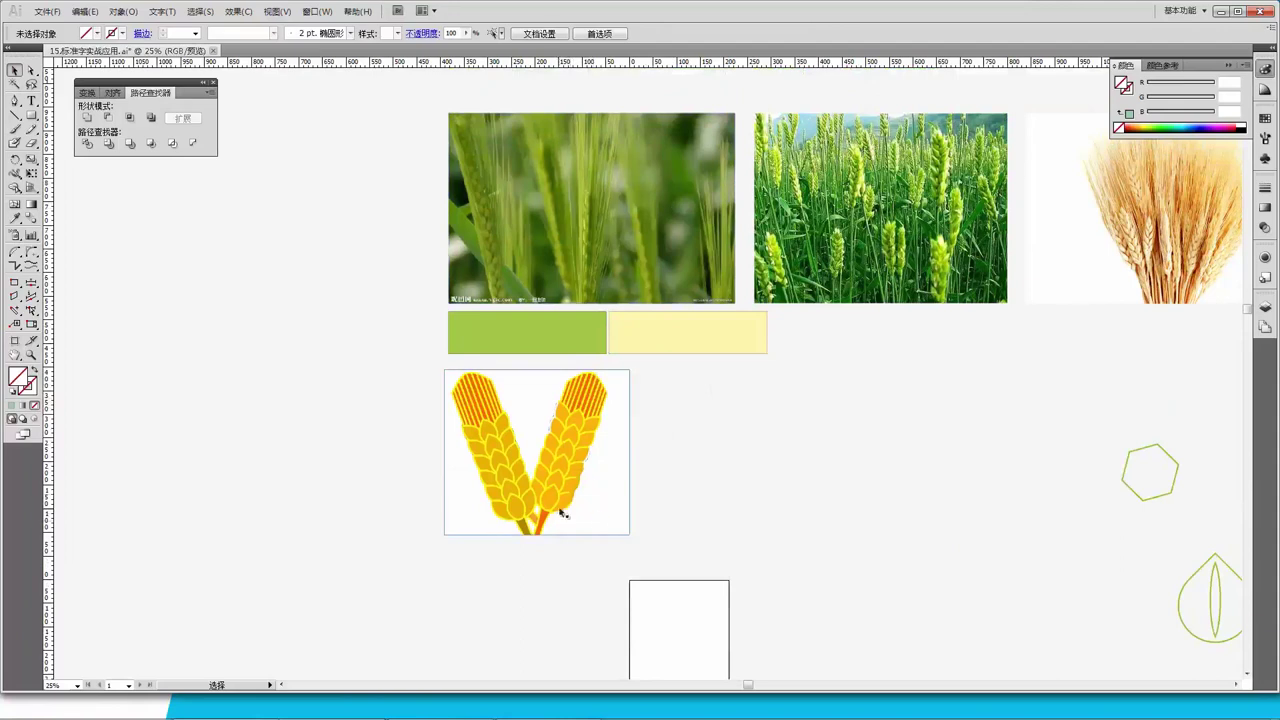
{"action": "scroll", "coordinate": [562, 461], "scroll_direction": "down", "scroll_amount": 1}
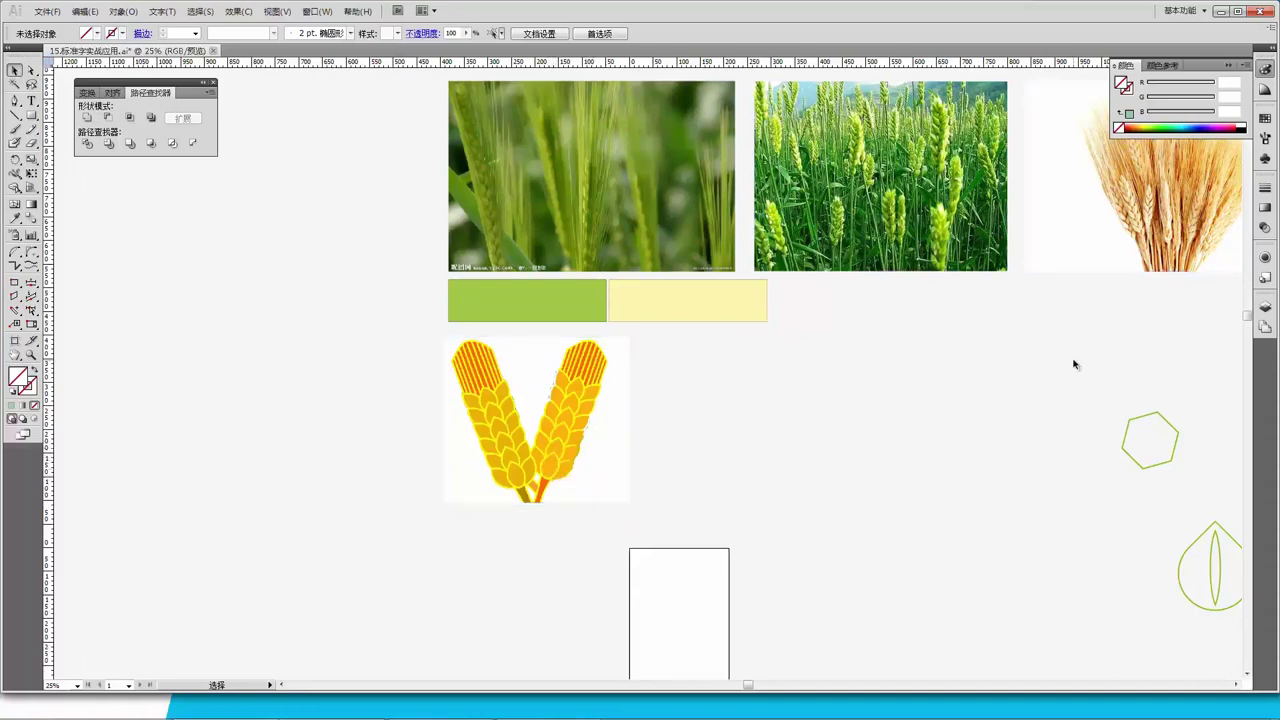
{"action": "scroll", "coordinate": [781, 370], "scroll_direction": "down", "scroll_amount": 2}
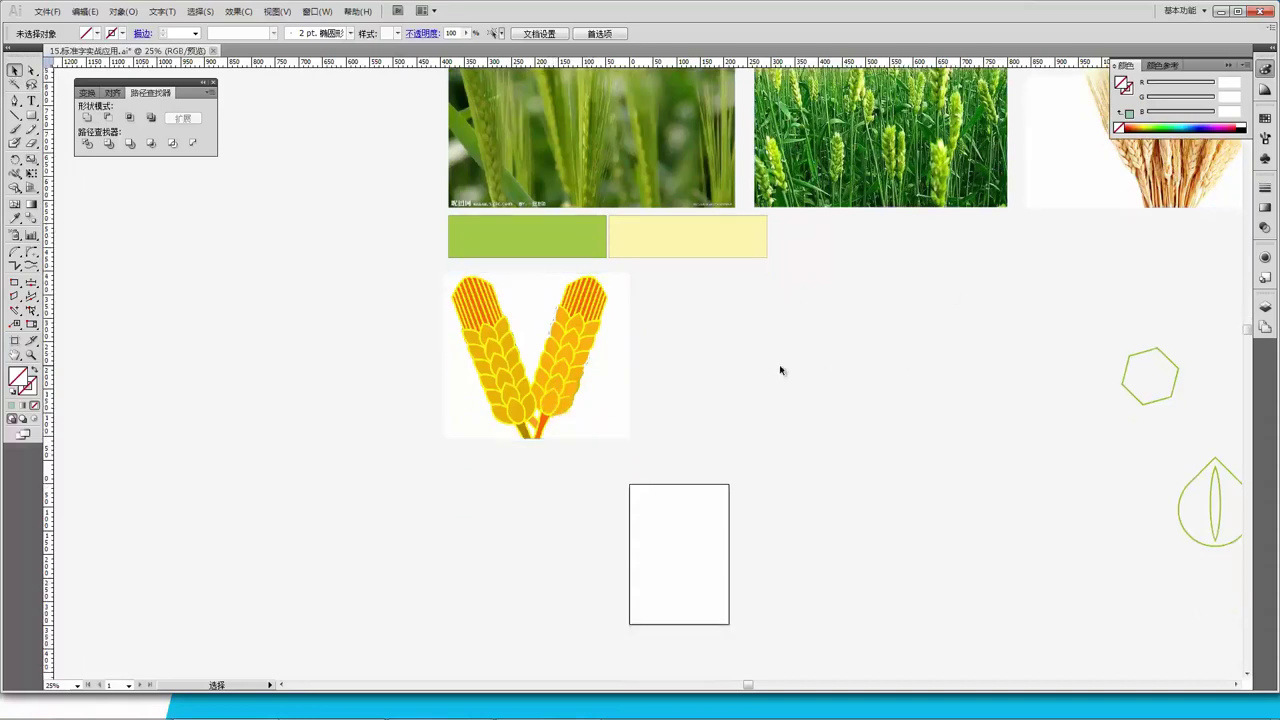
{"action": "left_click", "coordinate": [652, 365], "text": "ctrl+alt"}
{"action": "left_click_drag", "start_coordinate": [651, 363], "coordinate": [626, 286]}
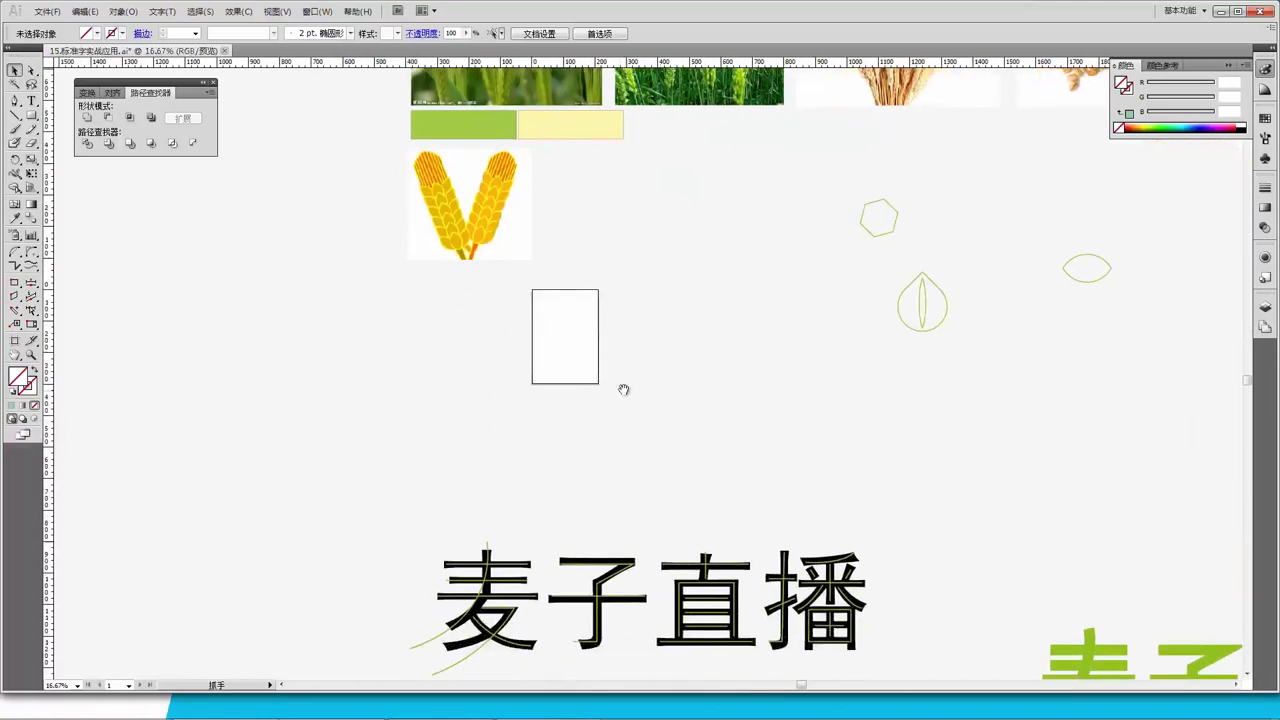
{"action": "left_click_drag", "start_coordinate": [494, 360], "coordinate": [549, 263]}
{"action": "left_click_drag", "start_coordinate": [521, 437], "coordinate": [646, 323]}
{"action": "left_click_drag", "start_coordinate": [455, 435], "coordinate": [524, 319]}
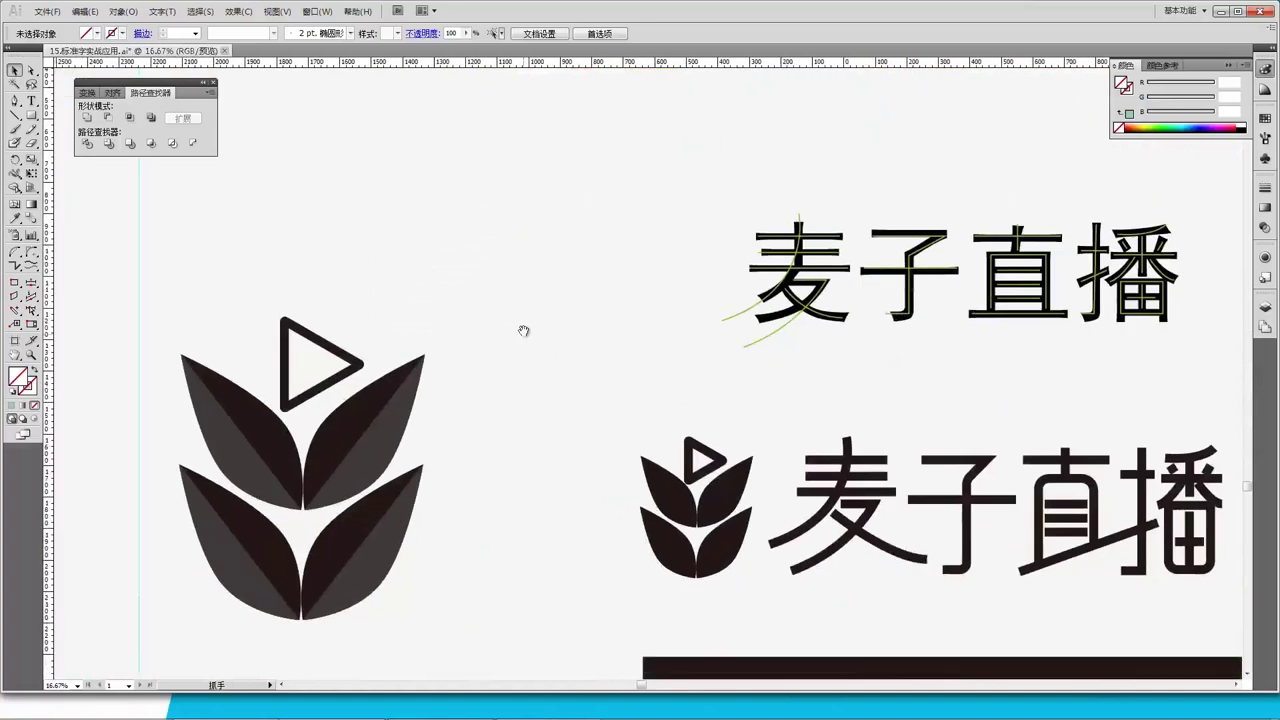
{"action": "left_click", "coordinate": [337, 420]}
{"action": "left_click_drag", "start_coordinate": [368, 443], "coordinate": [441, 332]}
{"action": "left_click", "coordinate": [564, 458]}
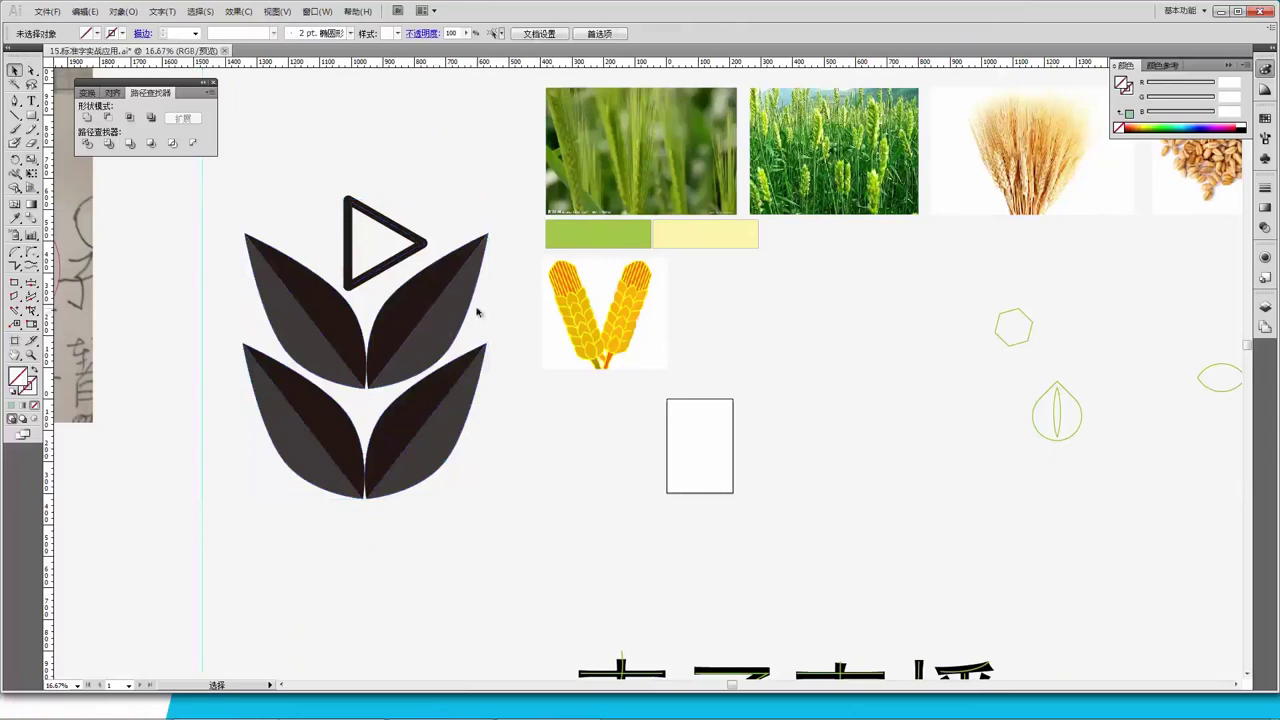
{"action": "left_click_drag", "start_coordinate": [548, 364], "coordinate": [537, 403]}
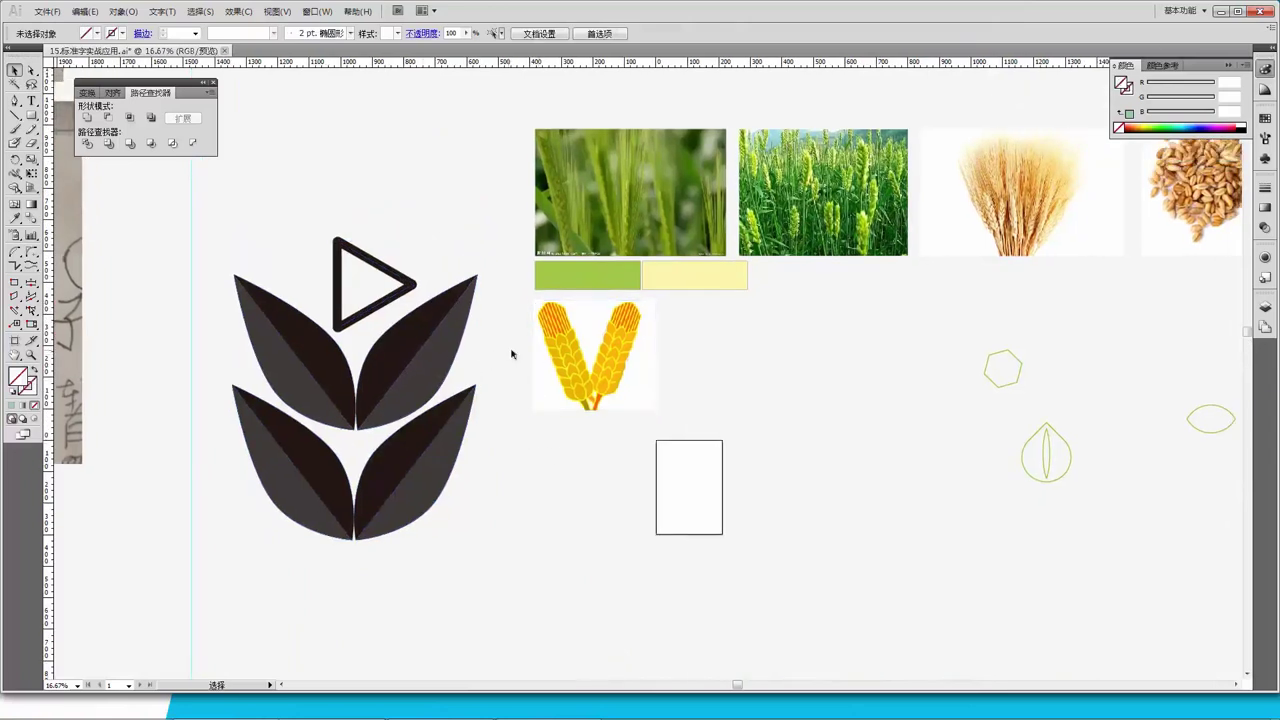
{"action": "left_click", "coordinate": [446, 346]}
{"action": "left_click", "coordinate": [556, 460]}
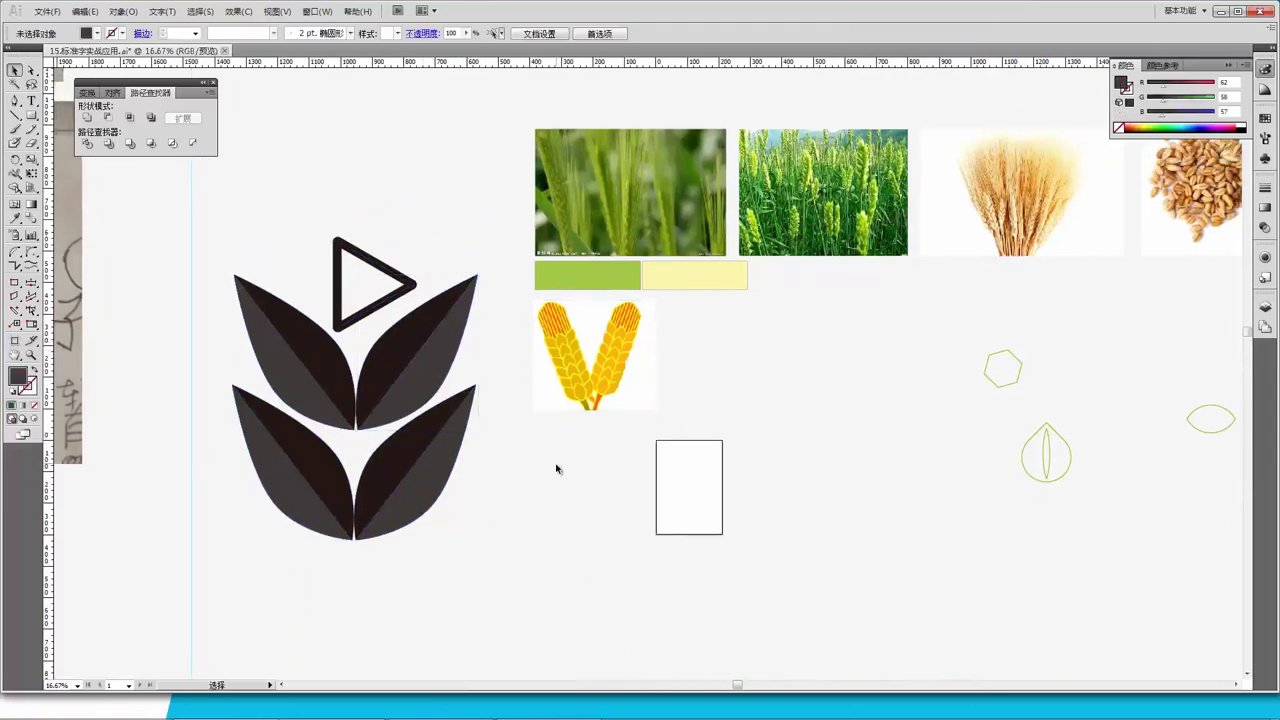
{"action": "left_click", "coordinate": [424, 360]}
{"action": "left_click", "coordinate": [406, 354]}
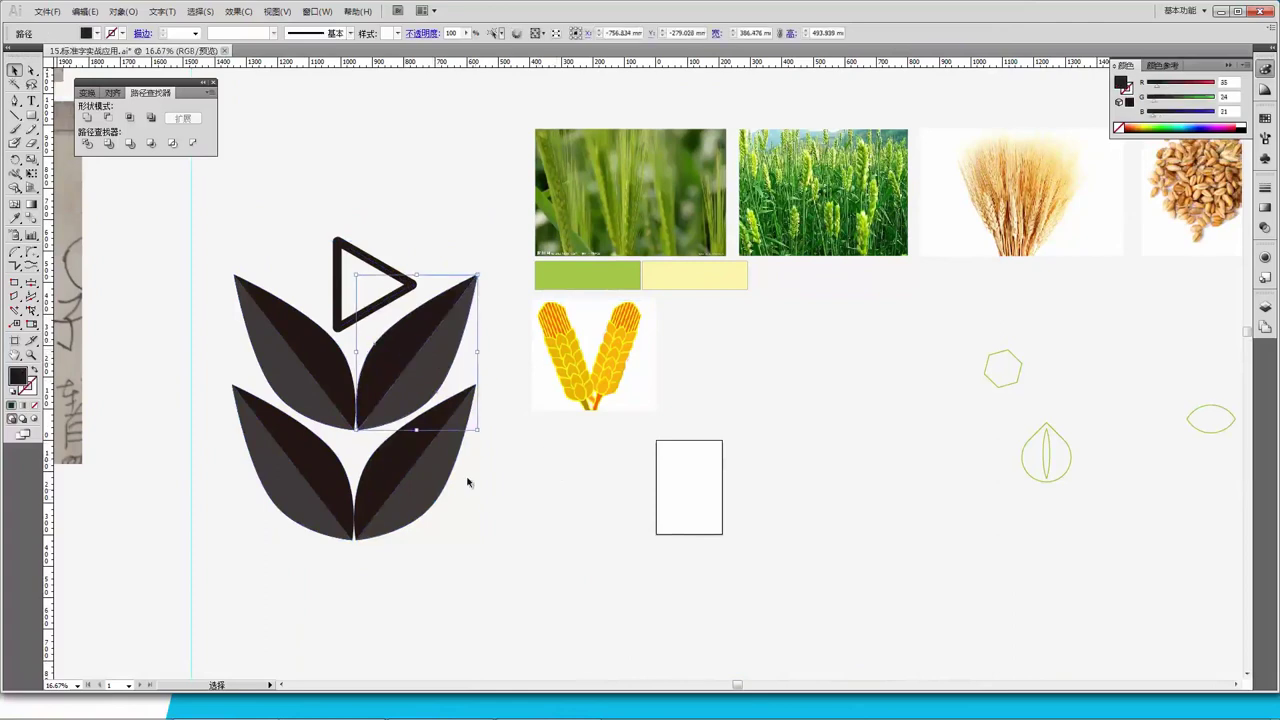
{"action": "left_click", "coordinate": [490, 510]}
Duplicate the symbol's lower pair of leaves straight down to form a third row.
{"action": "left_click_drag", "start_coordinate": [268, 495], "coordinate": [541, 521]}
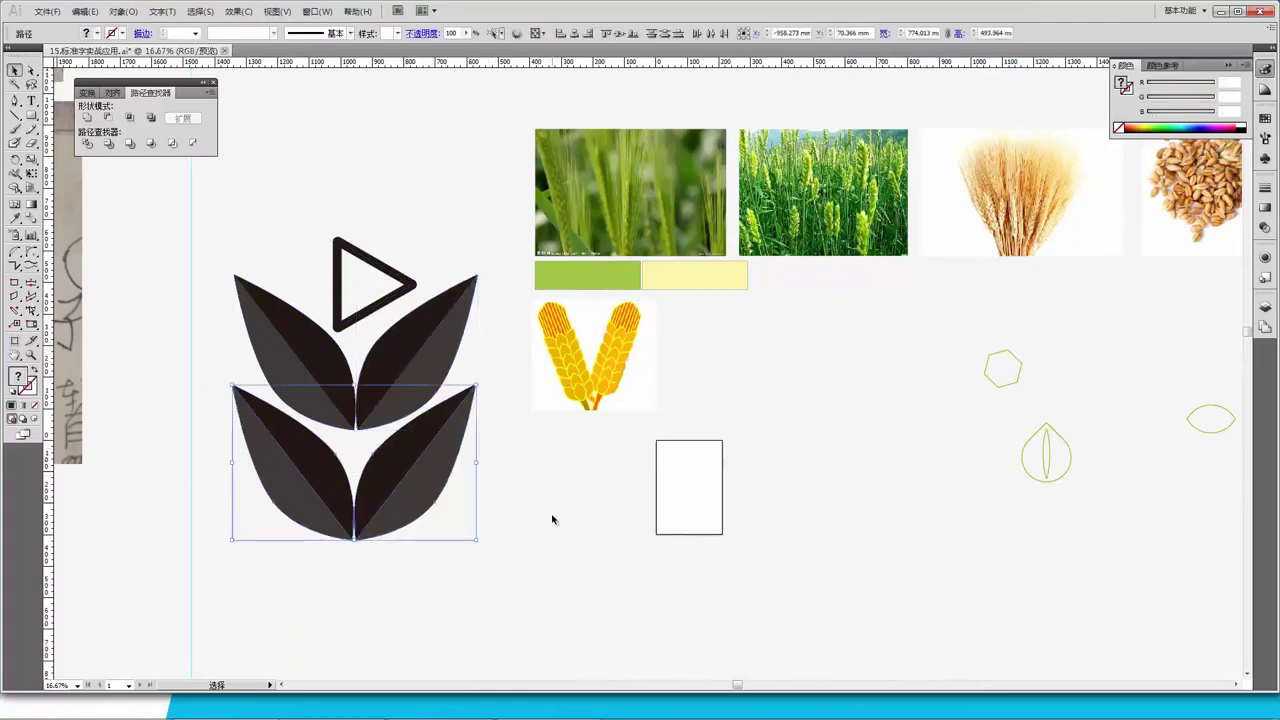
{"action": "scroll", "coordinate": [560, 508], "scroll_direction": "down", "scroll_amount": 2}
{"action": "left_click_drag", "start_coordinate": [430, 414], "coordinate": [428, 536]}
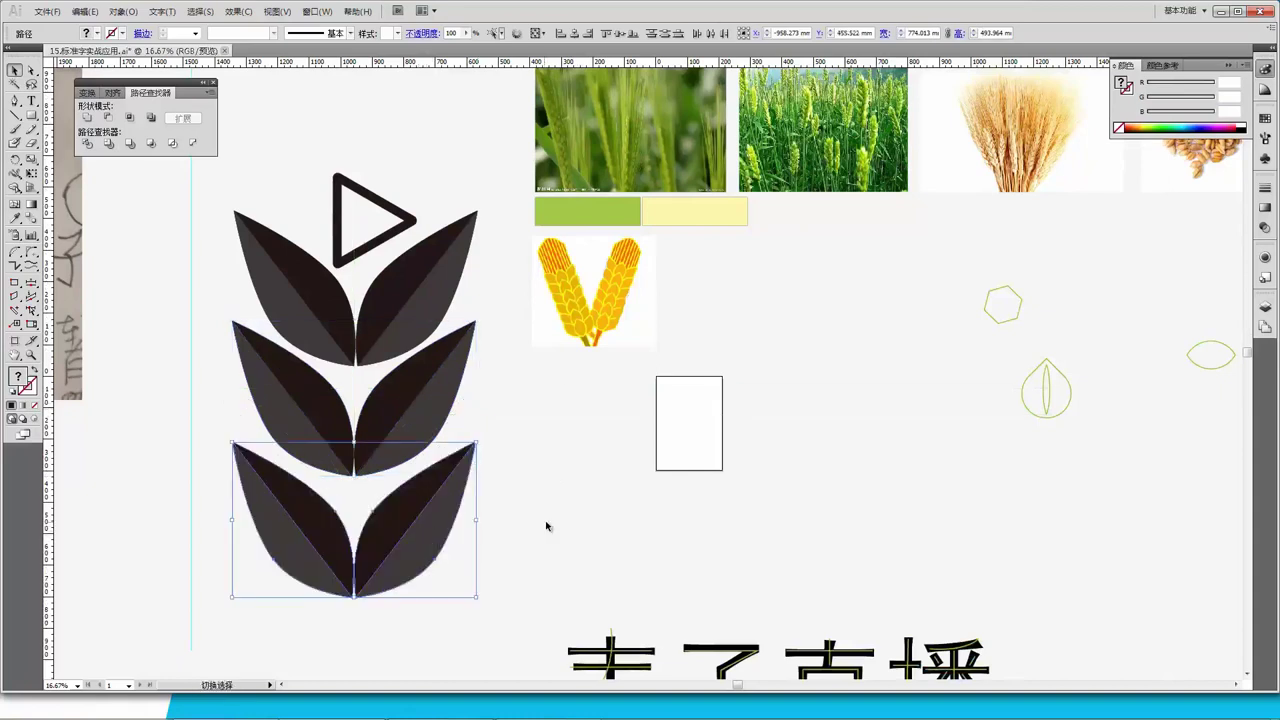
{"action": "left_click", "coordinate": [549, 521]}
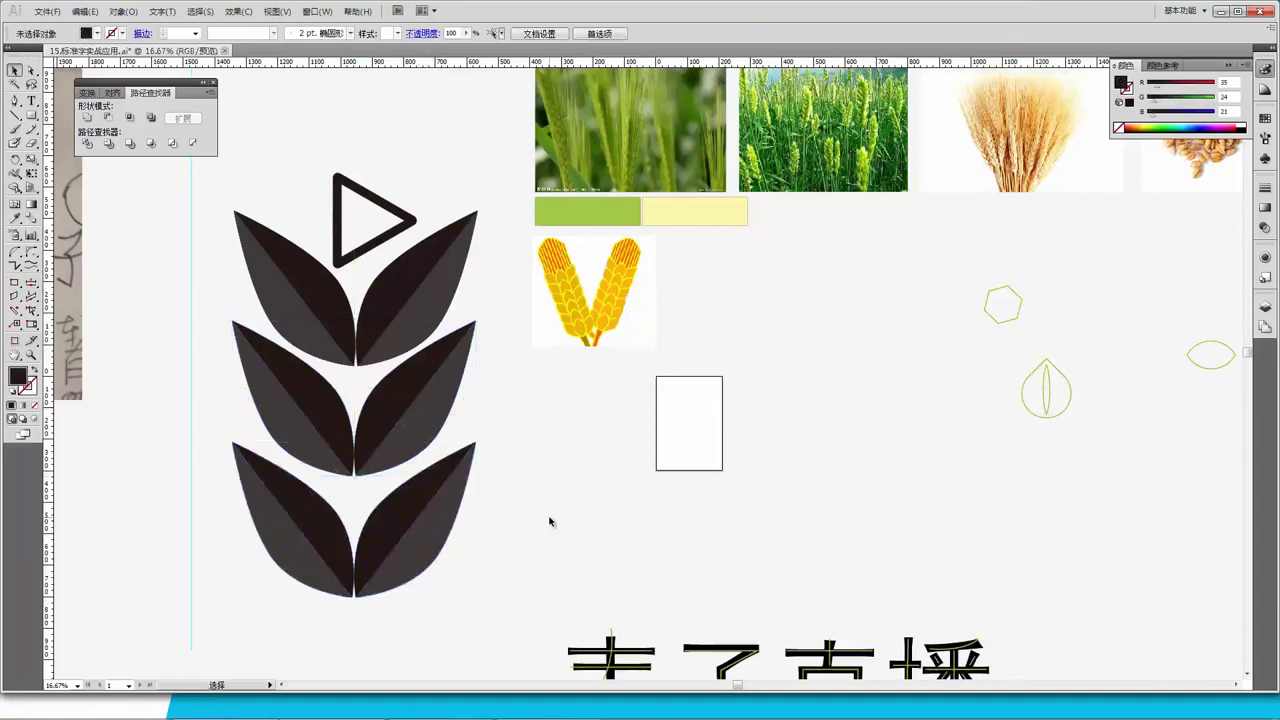
Nudge the third row of leaves slightly up to even out the spacing between the rows.
{"action": "left_click_drag", "start_coordinate": [497, 610], "coordinate": [275, 536]}
{"action": "left_click_drag", "start_coordinate": [415, 537], "coordinate": [416, 529]}
{"action": "left_click", "coordinate": [543, 477]}
{"action": "key", "text": "z"}
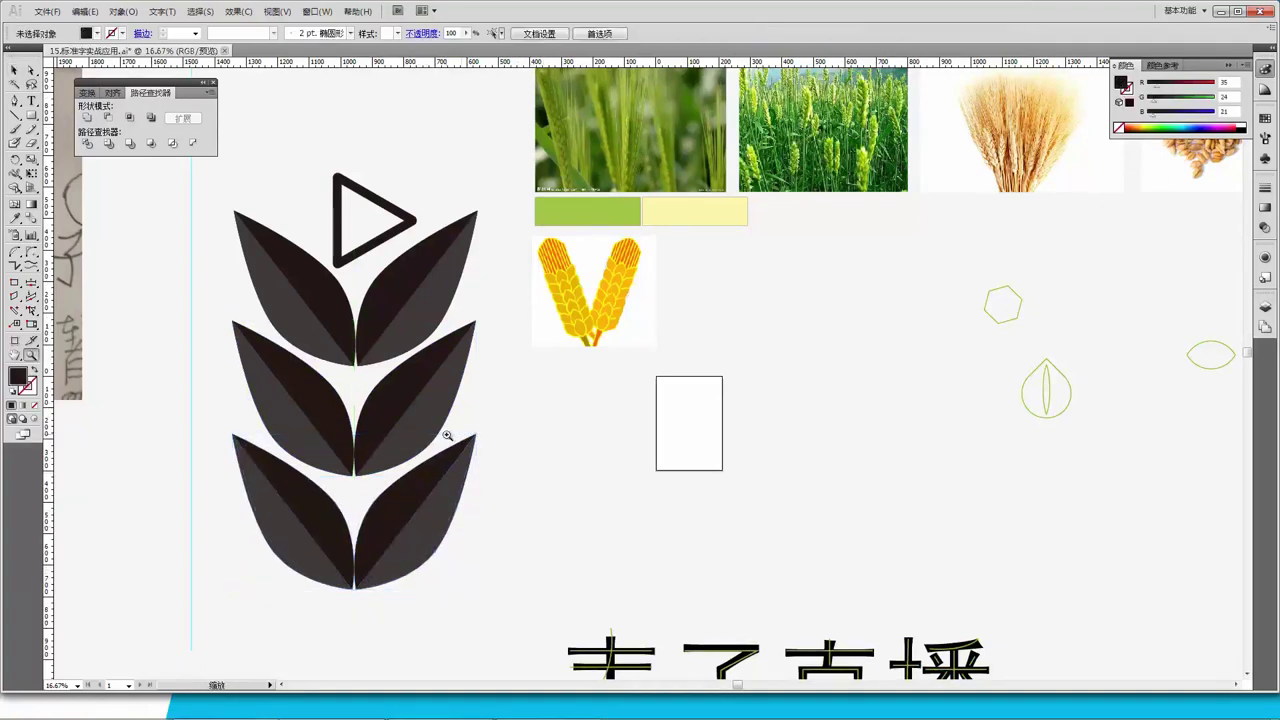
Set the stroke weight of the play triangle above the leaves to 100 pt.
{"action": "left_click", "coordinate": [442, 432], "text": "alt"}
{"action": "left_click_drag", "start_coordinate": [610, 371], "coordinate": [449, 474]}
{"action": "key", "text": "v"}
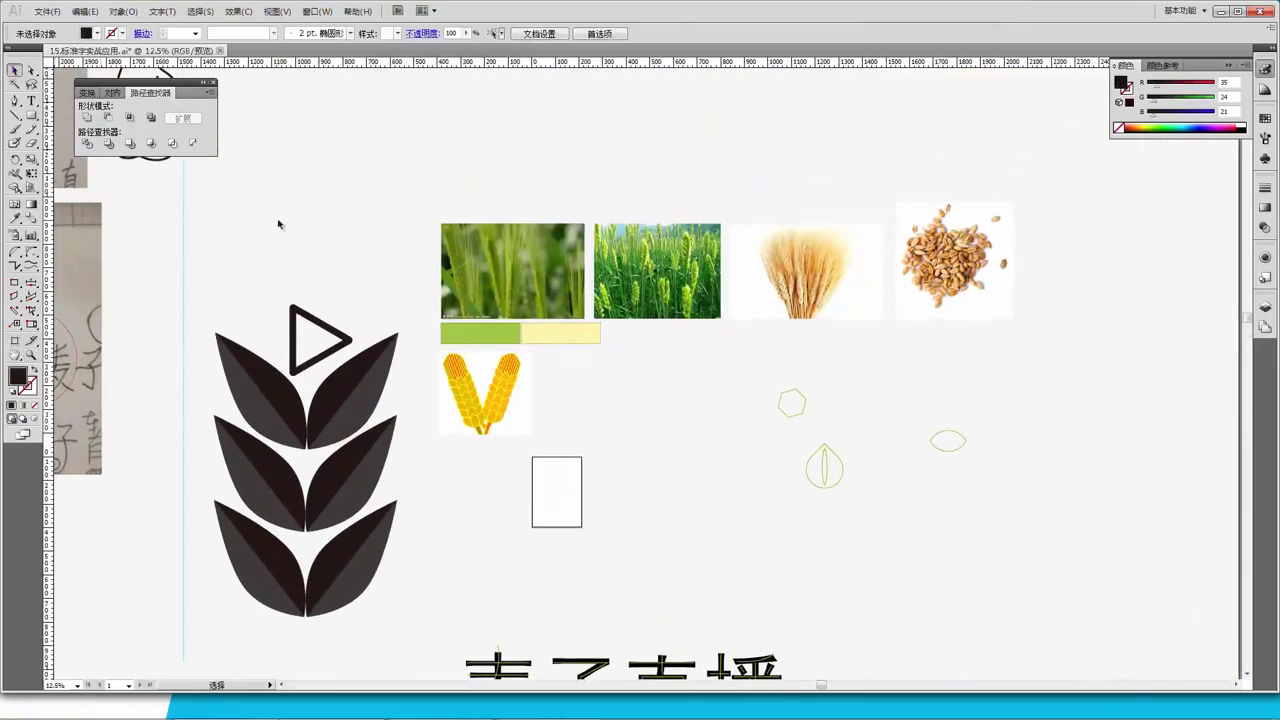
{"action": "left_click", "coordinate": [321, 339]}
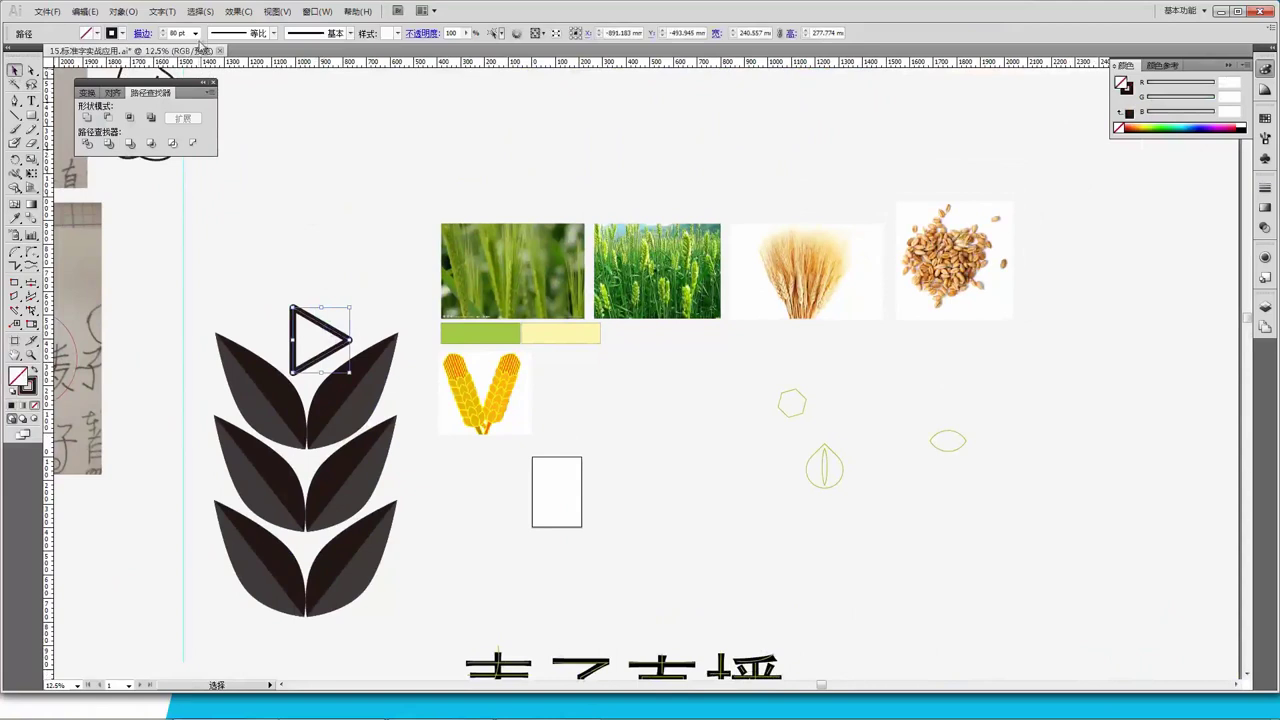
{"action": "left_click", "coordinate": [196, 33]}
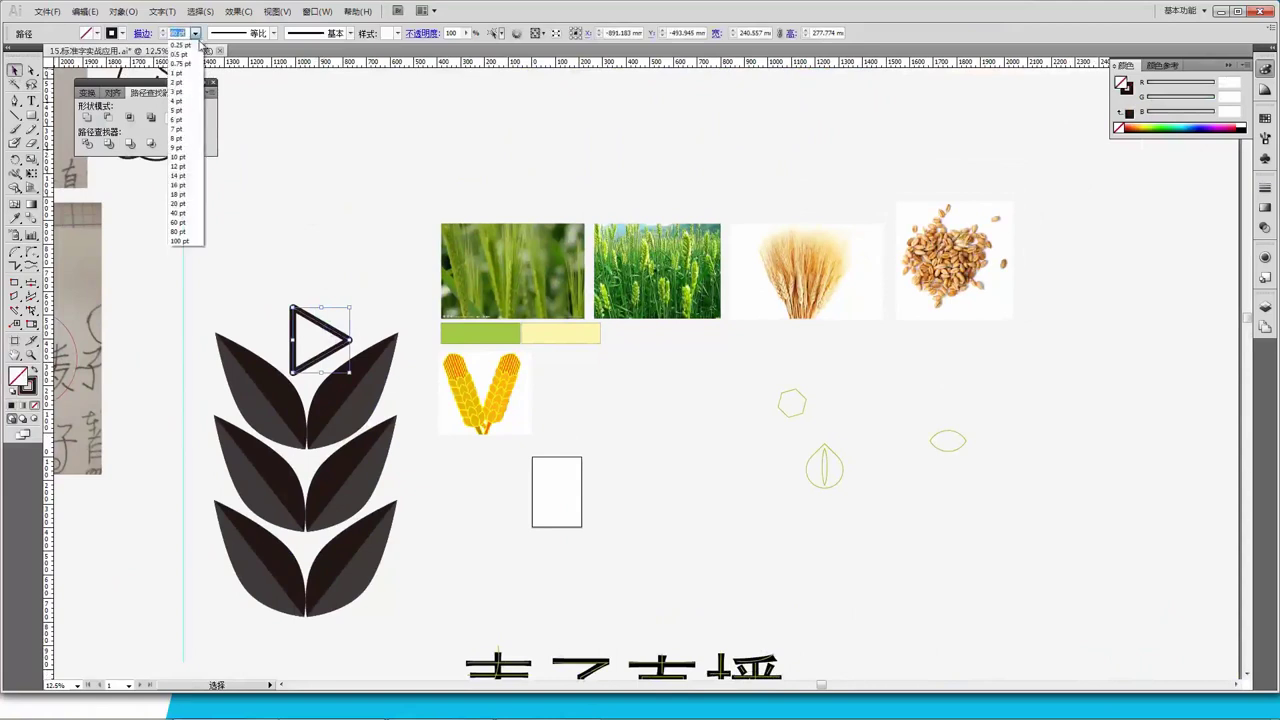
{"action": "left_click", "coordinate": [179, 222]}
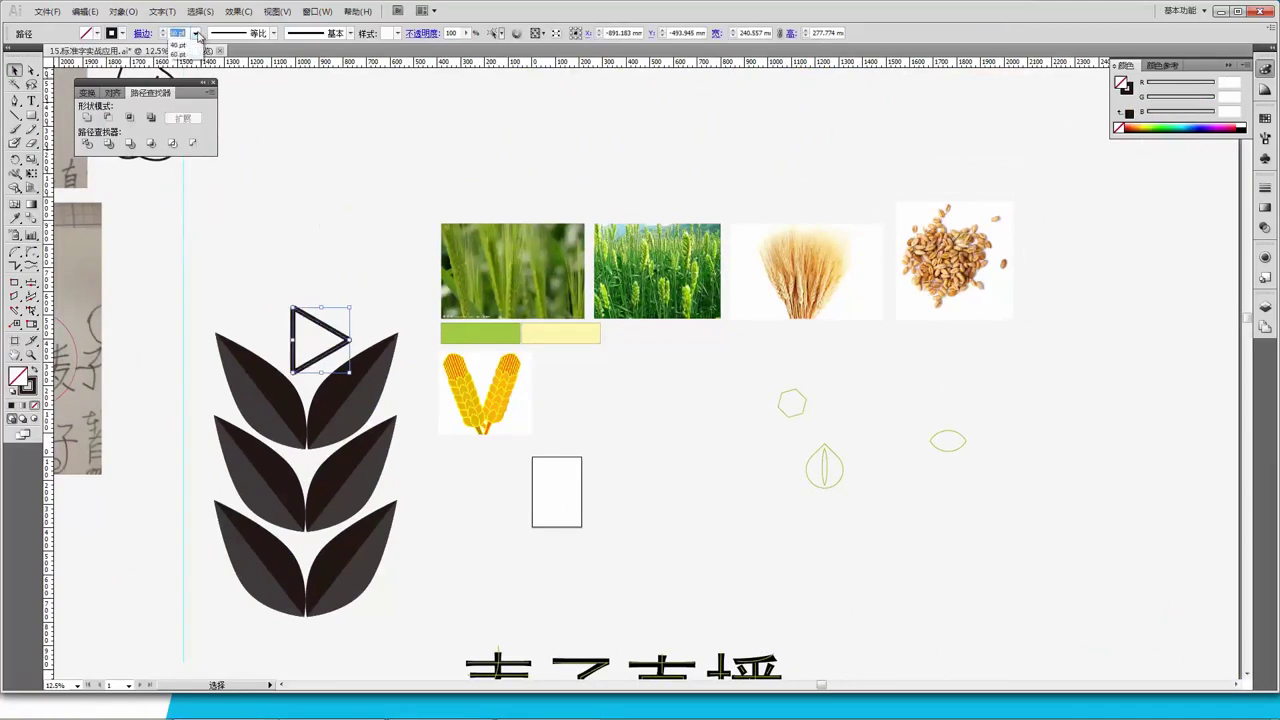
{"action": "left_click", "coordinate": [196, 33]}
{"action": "left_click", "coordinate": [195, 245]}
{"action": "left_click", "coordinate": [333, 246]}
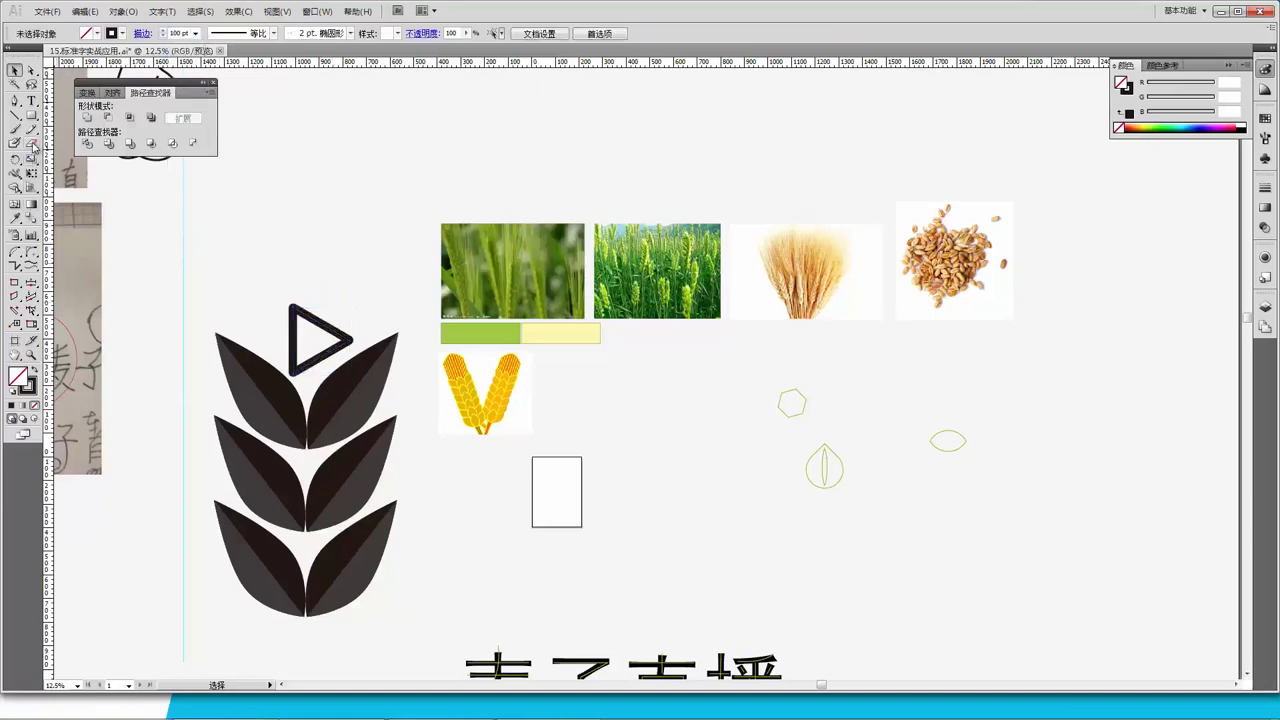
Draw a small three-sided polygon in the empty area above the leaf symbol.
{"action": "left_click", "coordinate": [32, 117]}
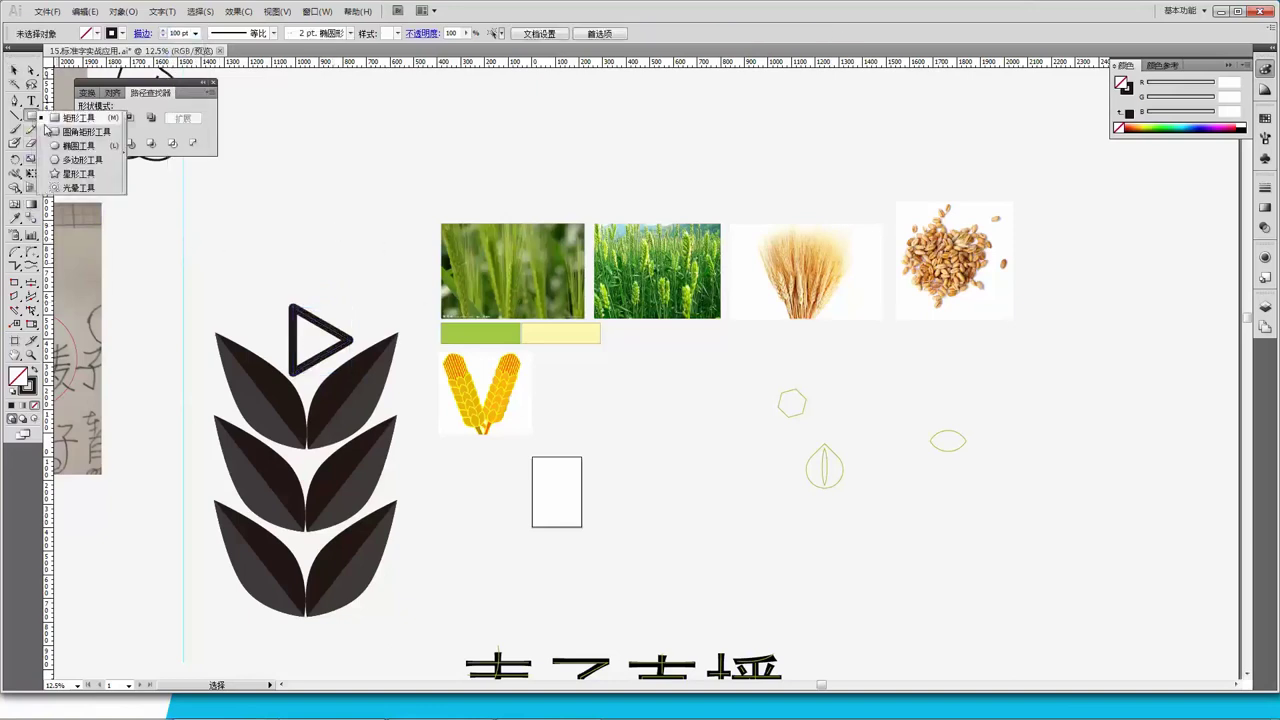
{"action": "left_click", "coordinate": [82, 159]}
{"action": "left_click", "coordinate": [336, 176]}
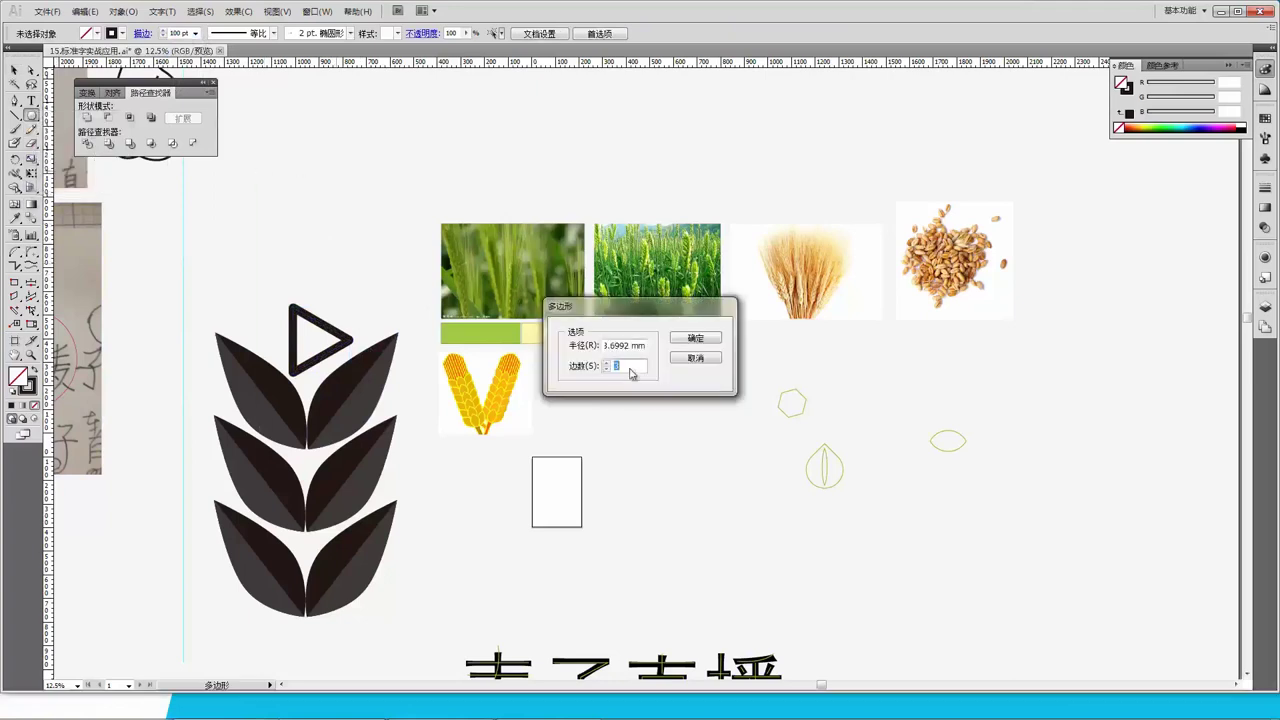
{"action": "left_click", "coordinate": [692, 338]}
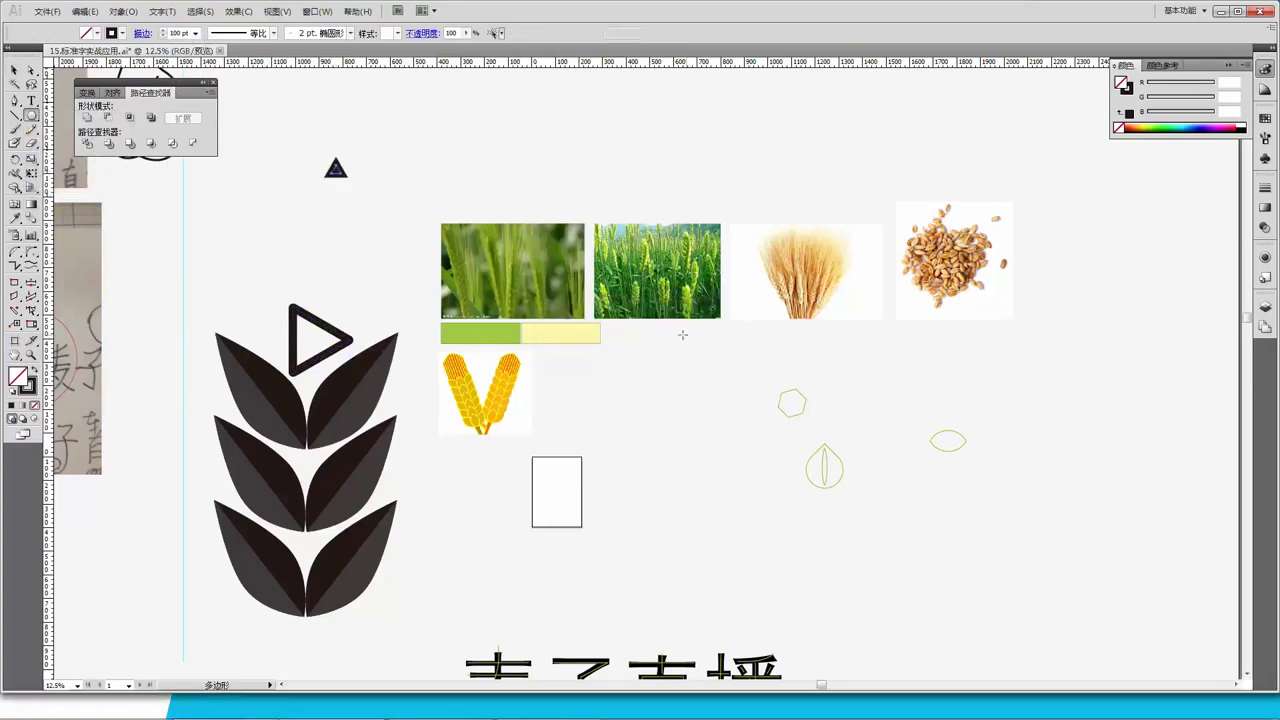
Enlarge the new triangle to about 310 mm per side and rotate it 90° so it points right.
{"action": "key", "text": "v"}
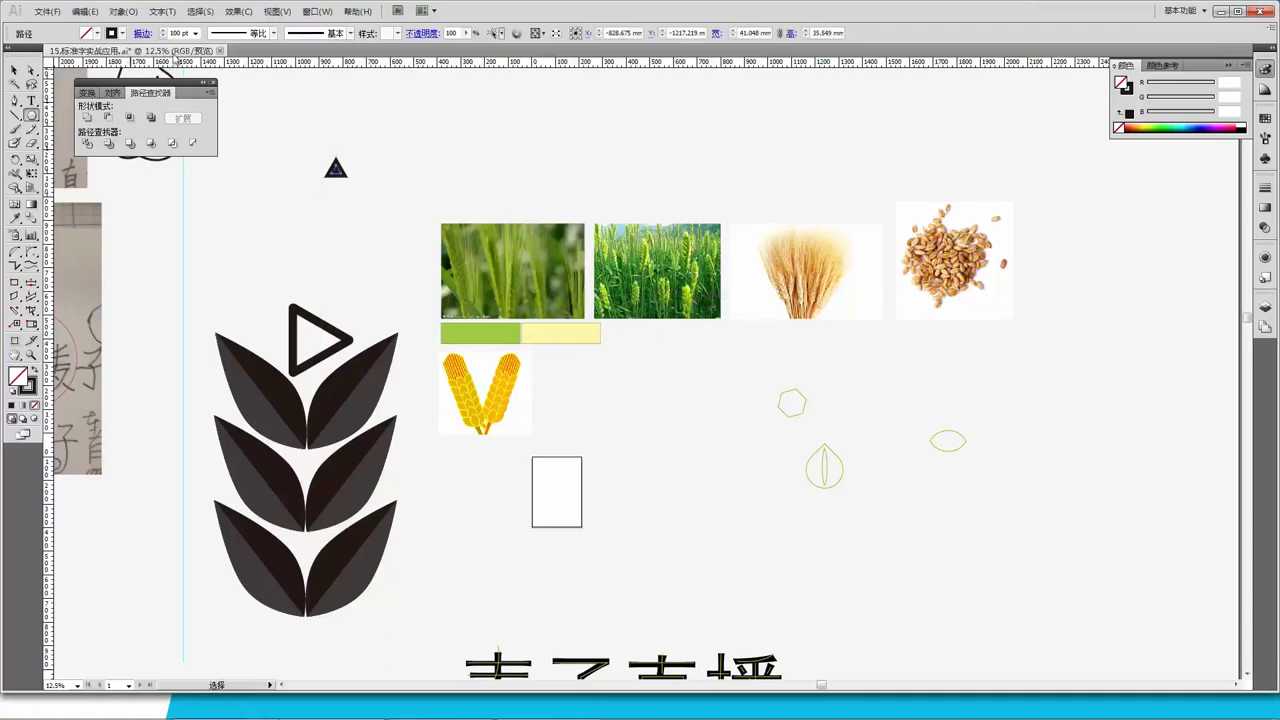
{"action": "left_click", "coordinate": [15, 70]}
{"action": "left_click", "coordinate": [336, 168]}
{"action": "left_click_drag", "start_coordinate": [346, 177], "coordinate": [407, 240]}
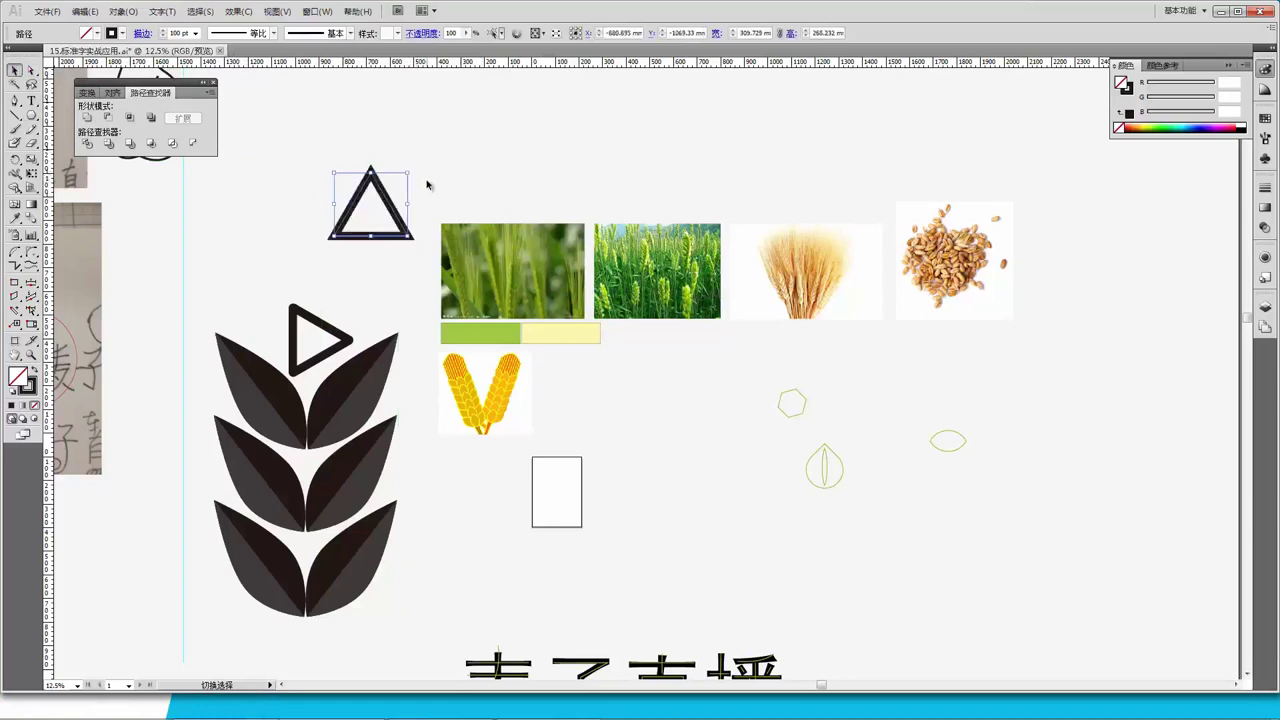
{"action": "left_click_drag", "start_coordinate": [410, 172], "coordinate": [400, 266]}
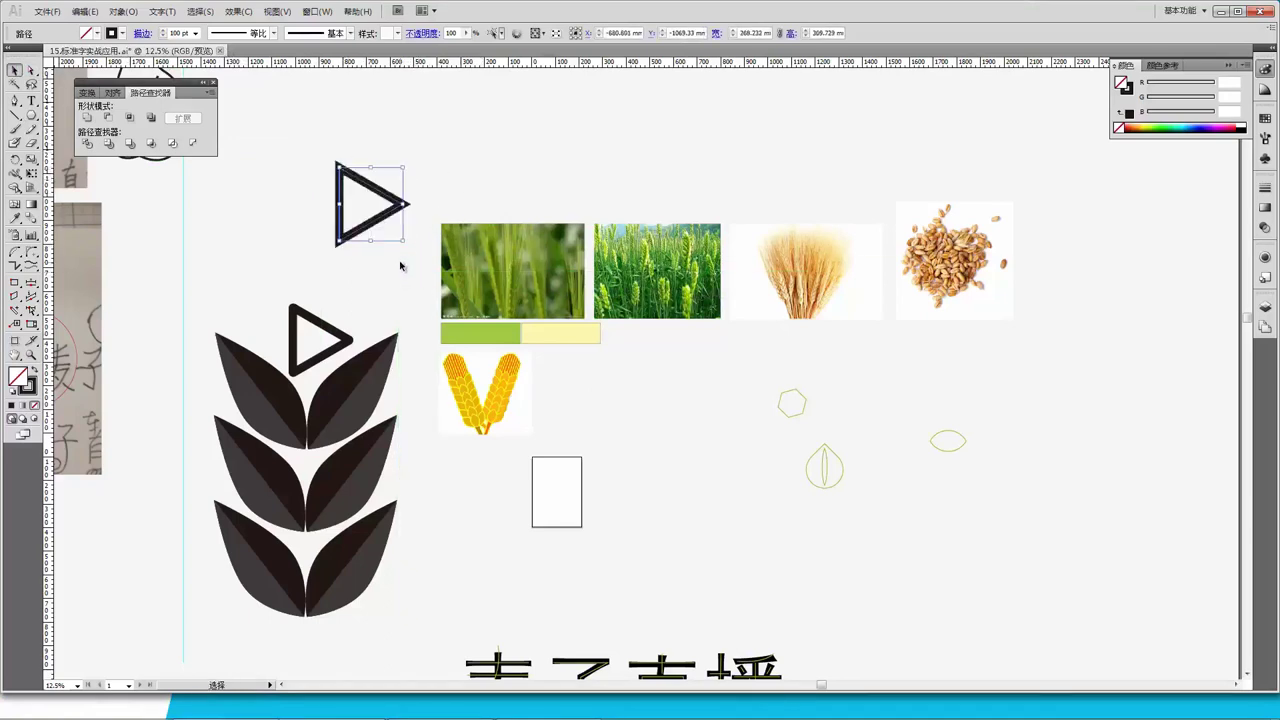
{"action": "left_click", "coordinate": [398, 256]}
{"action": "key", "text": "ctrl+z"}
Apply a Round Corners effect with a 5 mm radius to the new triangle.
{"action": "left_click", "coordinate": [241, 12]}
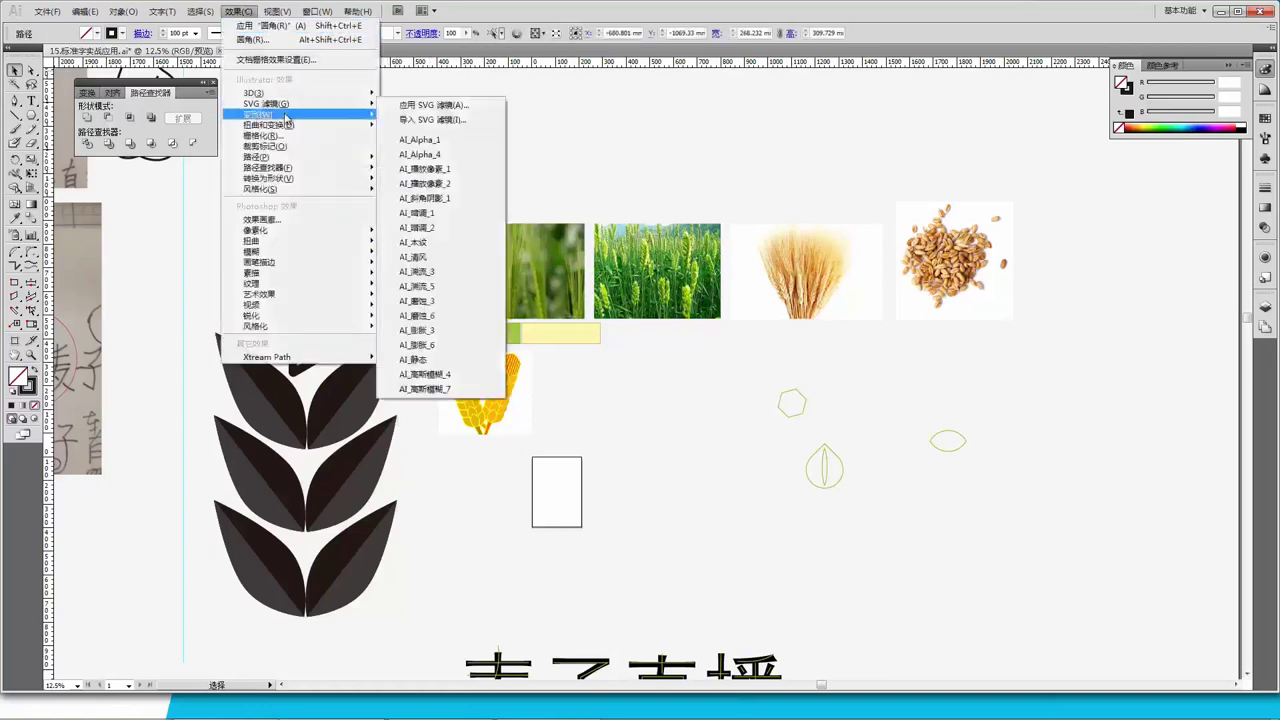
{"action": "mouse_move", "coordinate": [297, 190]}
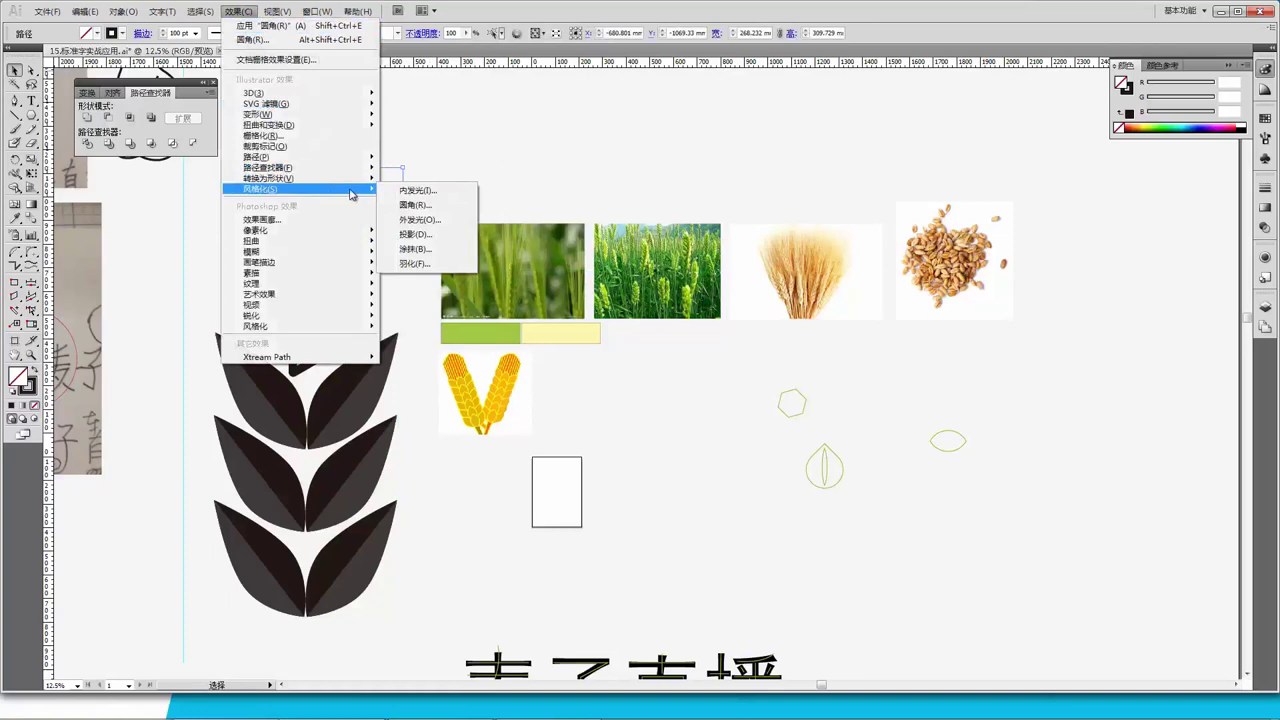
{"action": "left_click", "coordinate": [460, 208]}
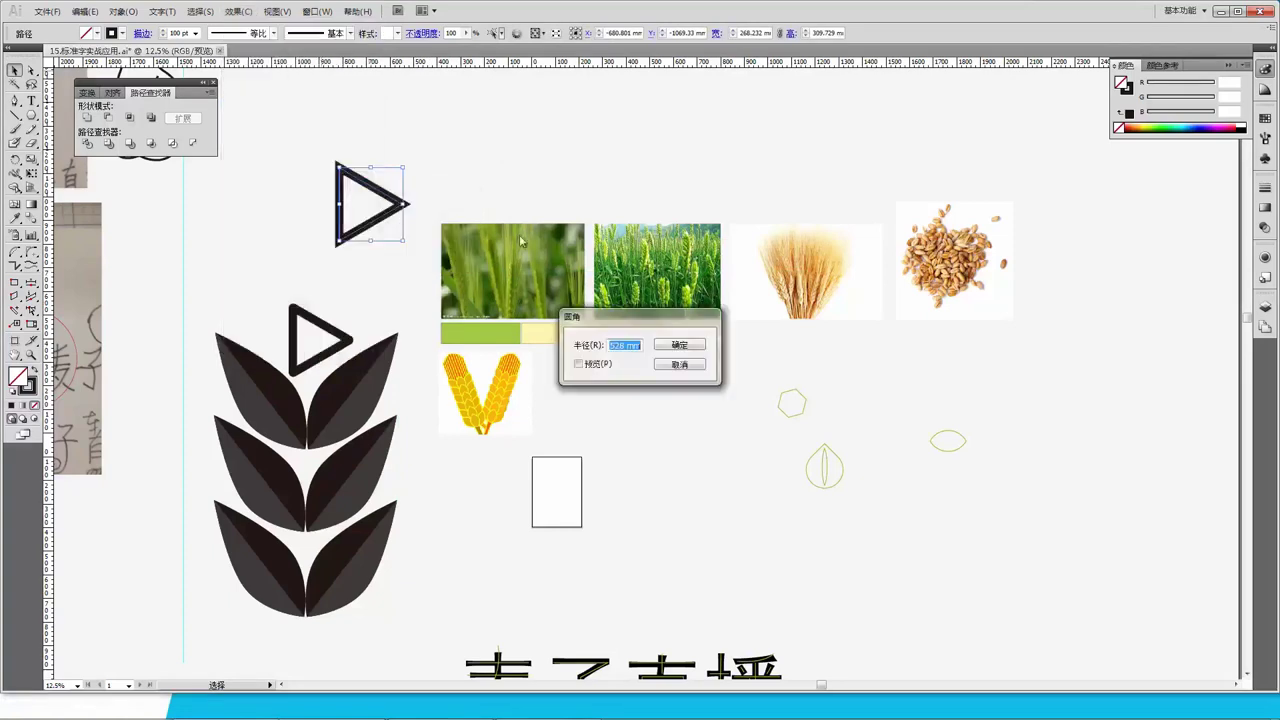
{"action": "left_click", "coordinate": [579, 366]}
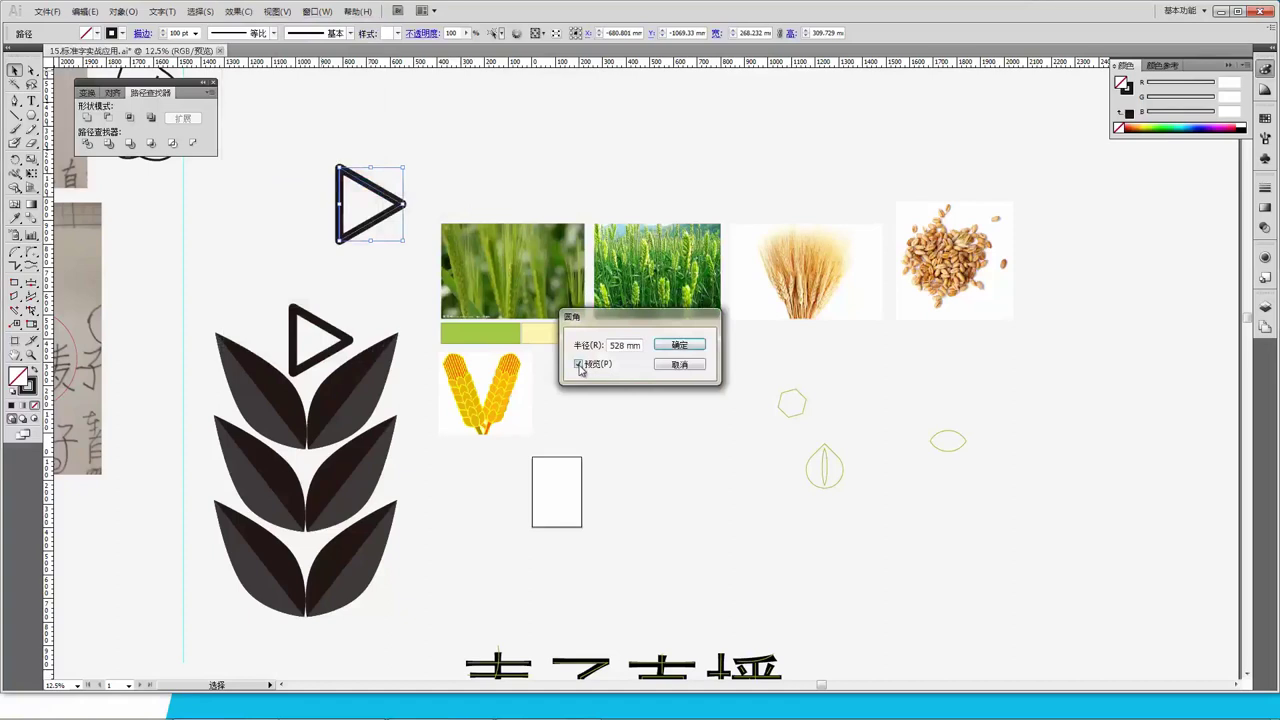
{"action": "left_click", "coordinate": [579, 366]}
{"action": "left_click", "coordinate": [585, 345]}
{"action": "type", "text": "5"}
{"action": "left_click", "coordinate": [579, 365]}
{"action": "left_click", "coordinate": [680, 345]}
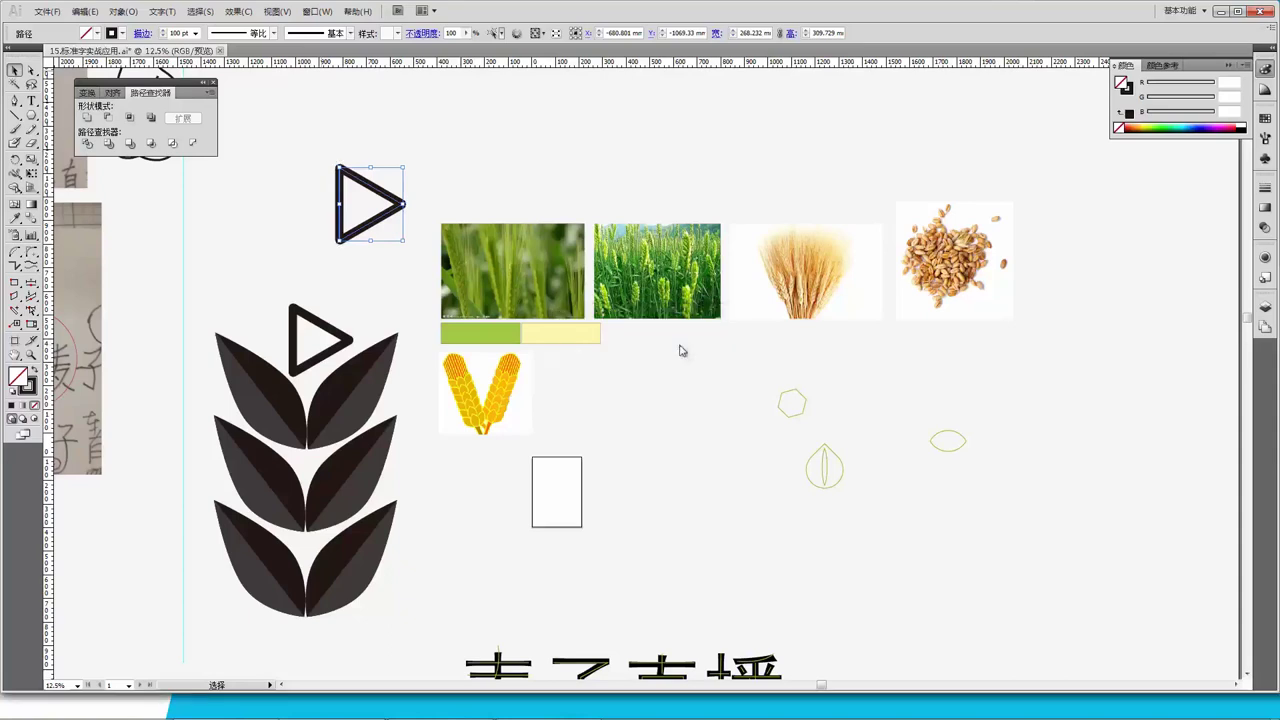
Move the old play triangle off the leaf symbol and place the new rounded triangle between the top leaves.
{"action": "left_click", "coordinate": [369, 262]}
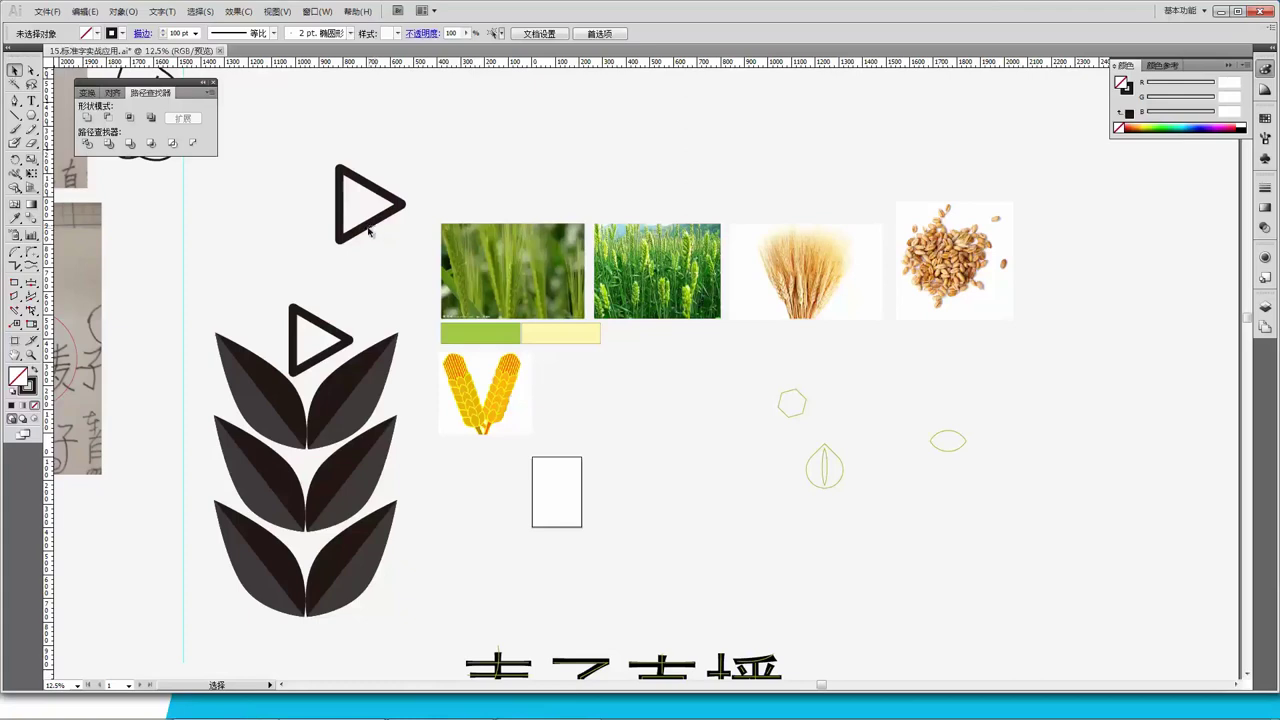
{"action": "left_click_drag", "start_coordinate": [398, 222], "coordinate": [388, 259]}
{"action": "left_click_drag", "start_coordinate": [335, 340], "coordinate": [232, 214]}
{"action": "left_click_drag", "start_coordinate": [366, 256], "coordinate": [319, 357]}
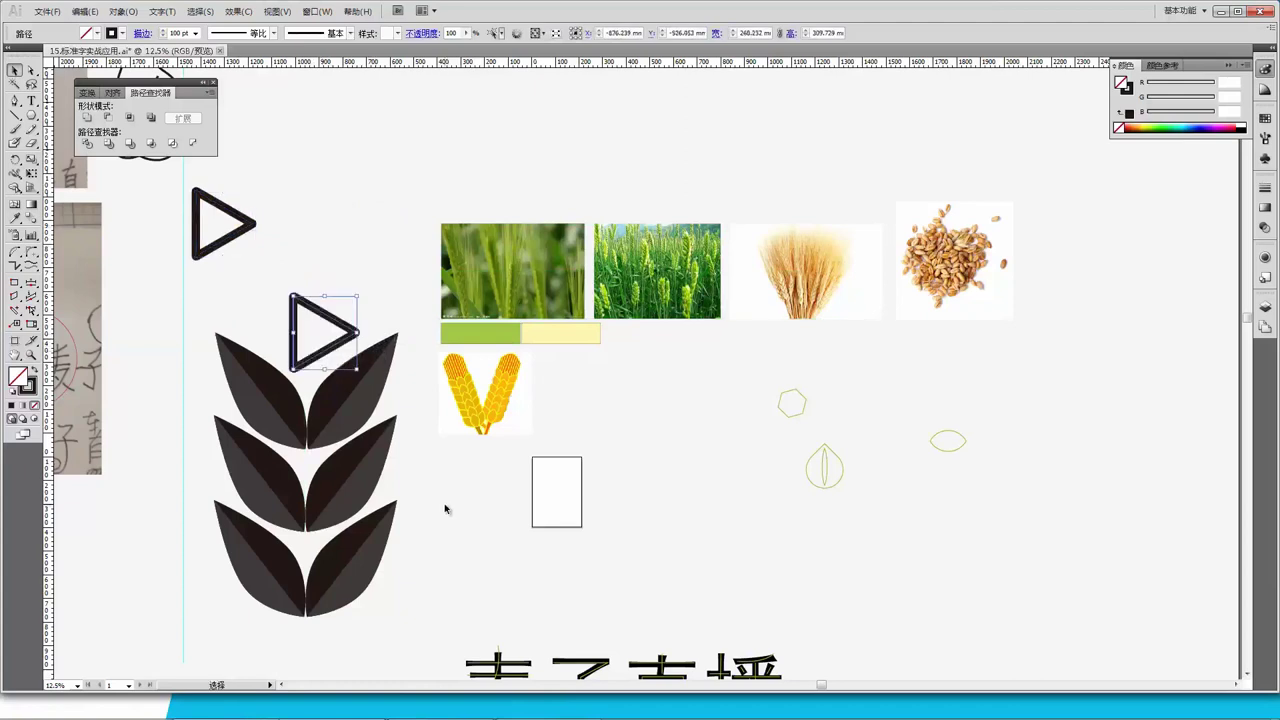
{"action": "left_click", "coordinate": [445, 503]}
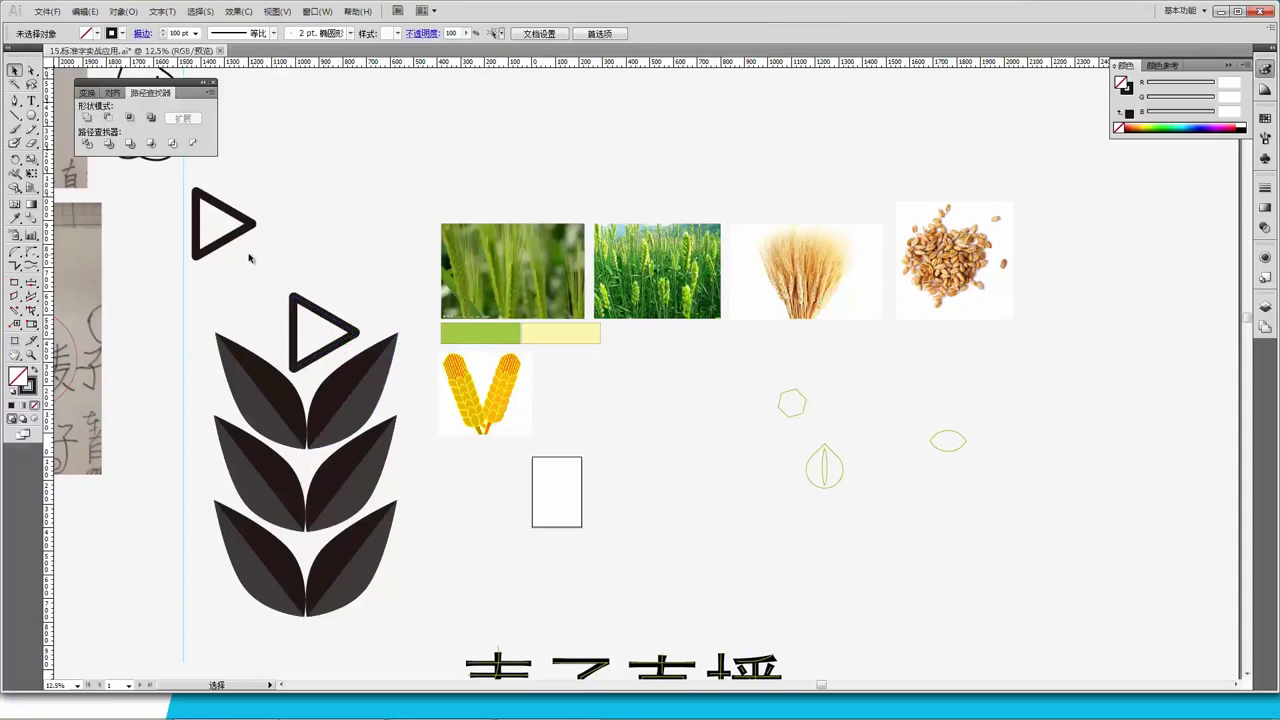
Move the old play triangle into the empty space well above the new triangle.
{"action": "left_click_drag", "start_coordinate": [250, 222], "coordinate": [325, 203]}
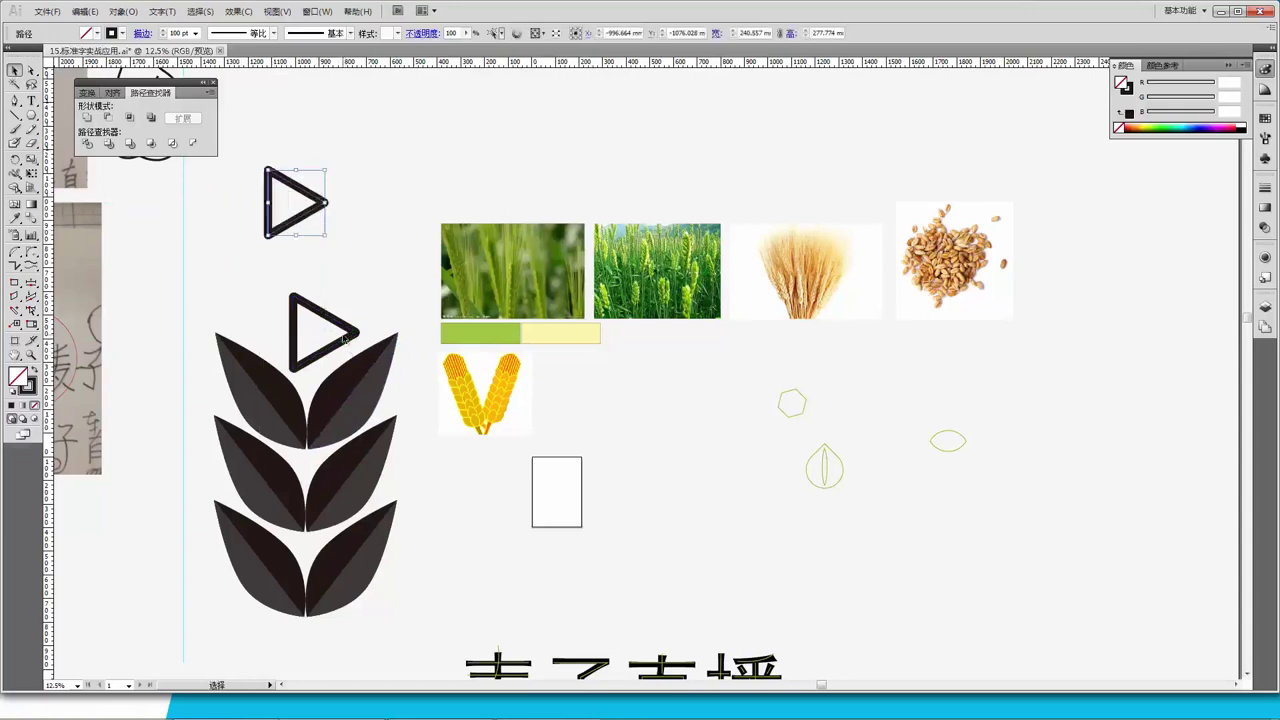
{"action": "left_click_drag", "start_coordinate": [346, 340], "coordinate": [348, 348]}
{"action": "left_click", "coordinate": [367, 300]}
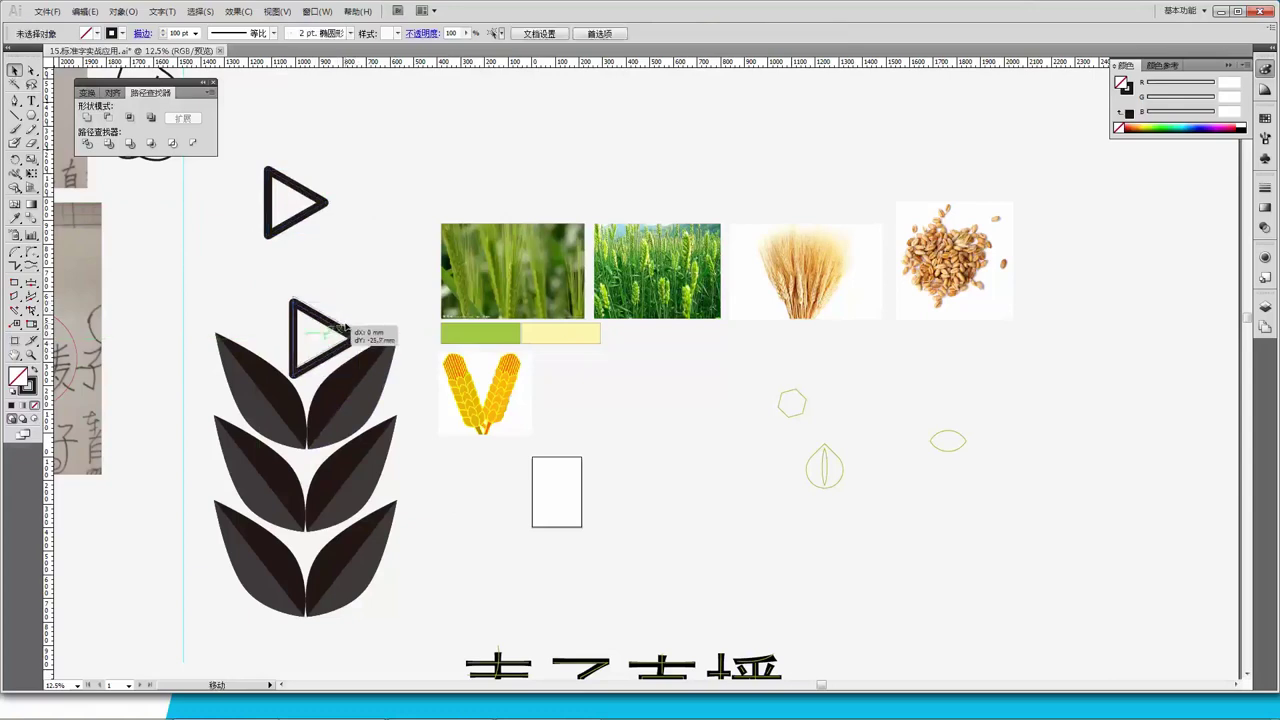
{"action": "left_click", "coordinate": [357, 332]}
{"action": "left_click", "coordinate": [370, 287]}
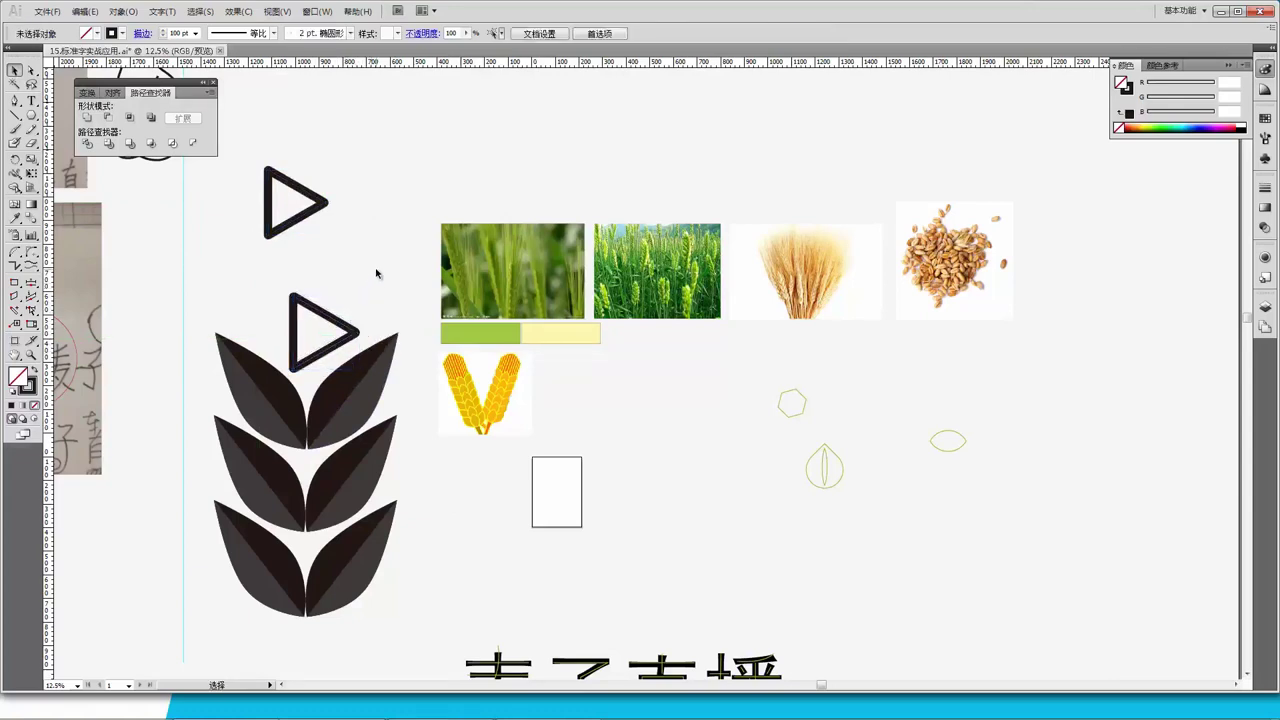
{"action": "scroll", "coordinate": [380, 273], "scroll_direction": "down", "scroll_amount": 1}
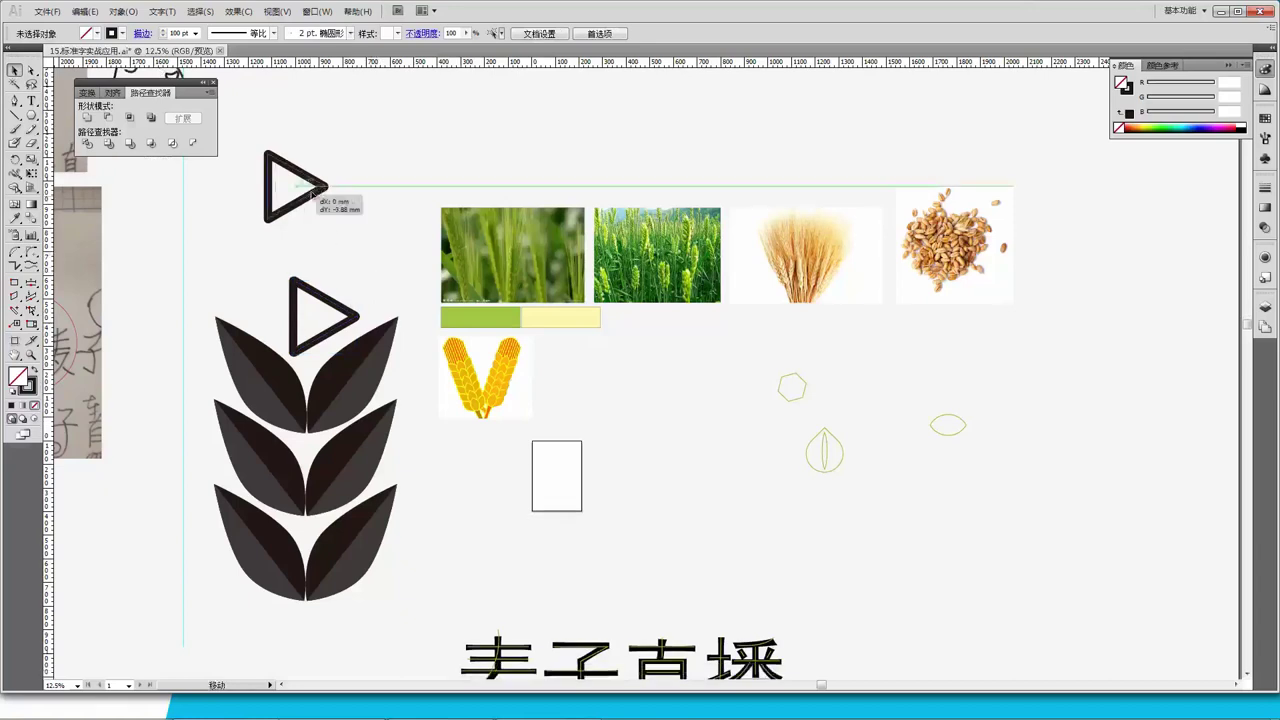
{"action": "left_click_drag", "start_coordinate": [313, 196], "coordinate": [321, 180]}
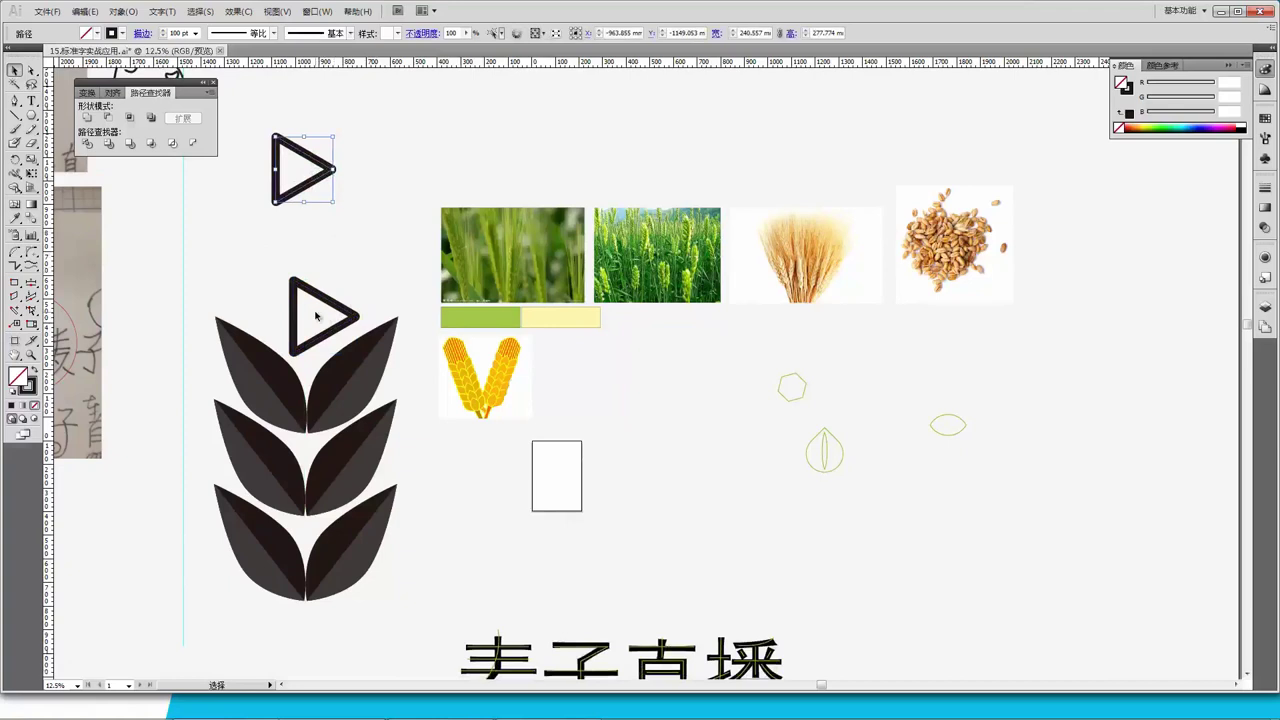
Move the thin green stroke skeleton of 麦子直播 straight up so it sits above the black text.
{"action": "scroll", "coordinate": [315, 316], "scroll_direction": "down", "scroll_amount": 3}
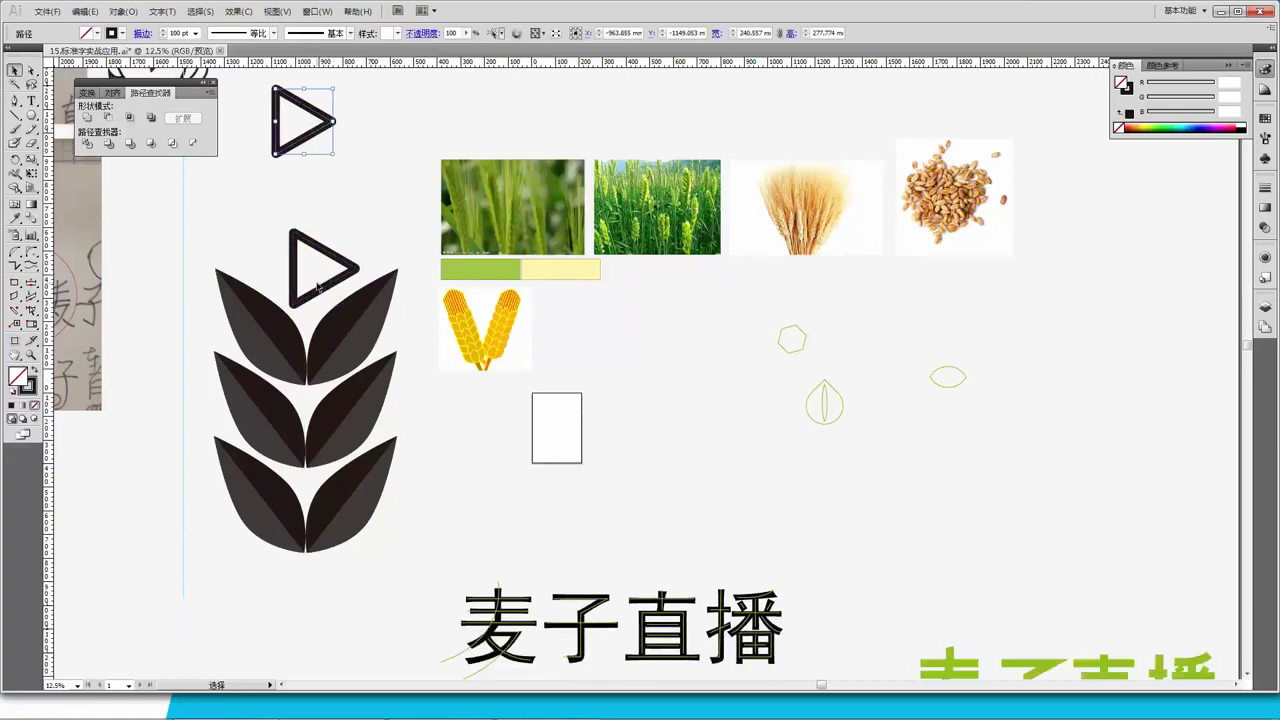
{"action": "scroll", "coordinate": [503, 366], "scroll_direction": "down", "scroll_amount": 3}
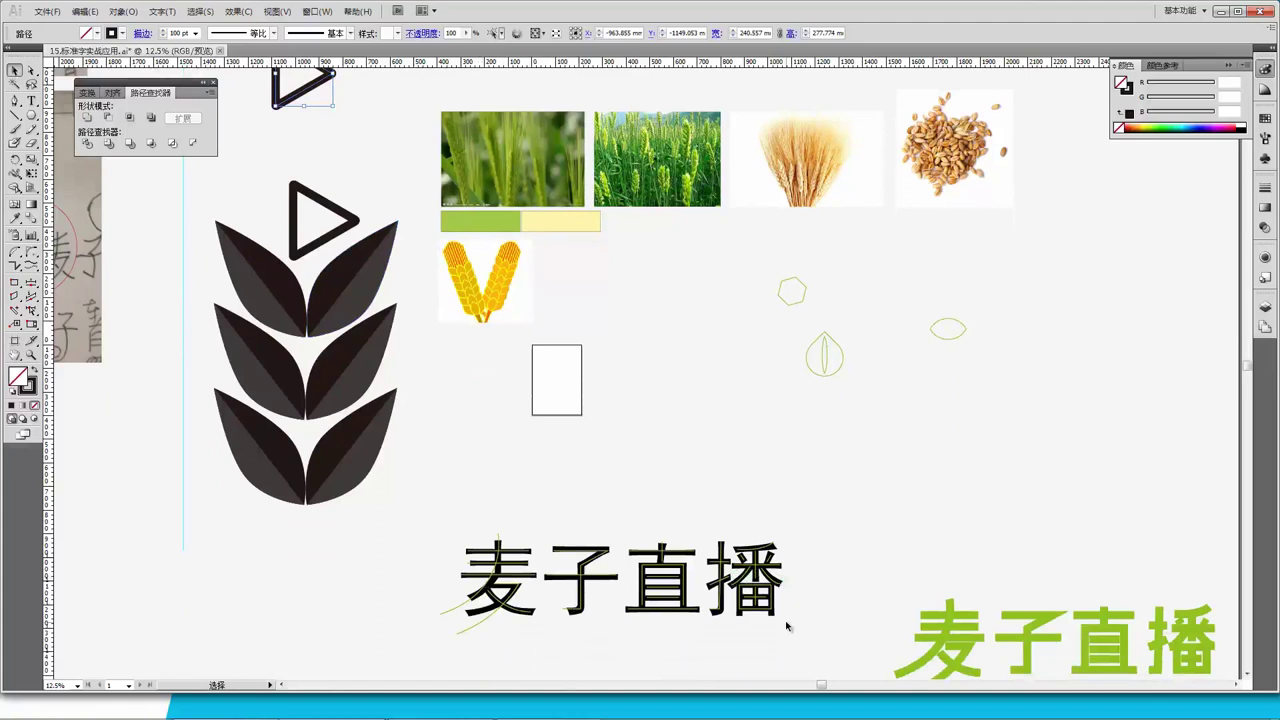
{"action": "left_click_drag", "start_coordinate": [786, 630], "coordinate": [434, 514]}
{"action": "scroll", "coordinate": [836, 470], "scroll_direction": "down", "scroll_amount": 6}
{"action": "left_click", "coordinate": [605, 469]}
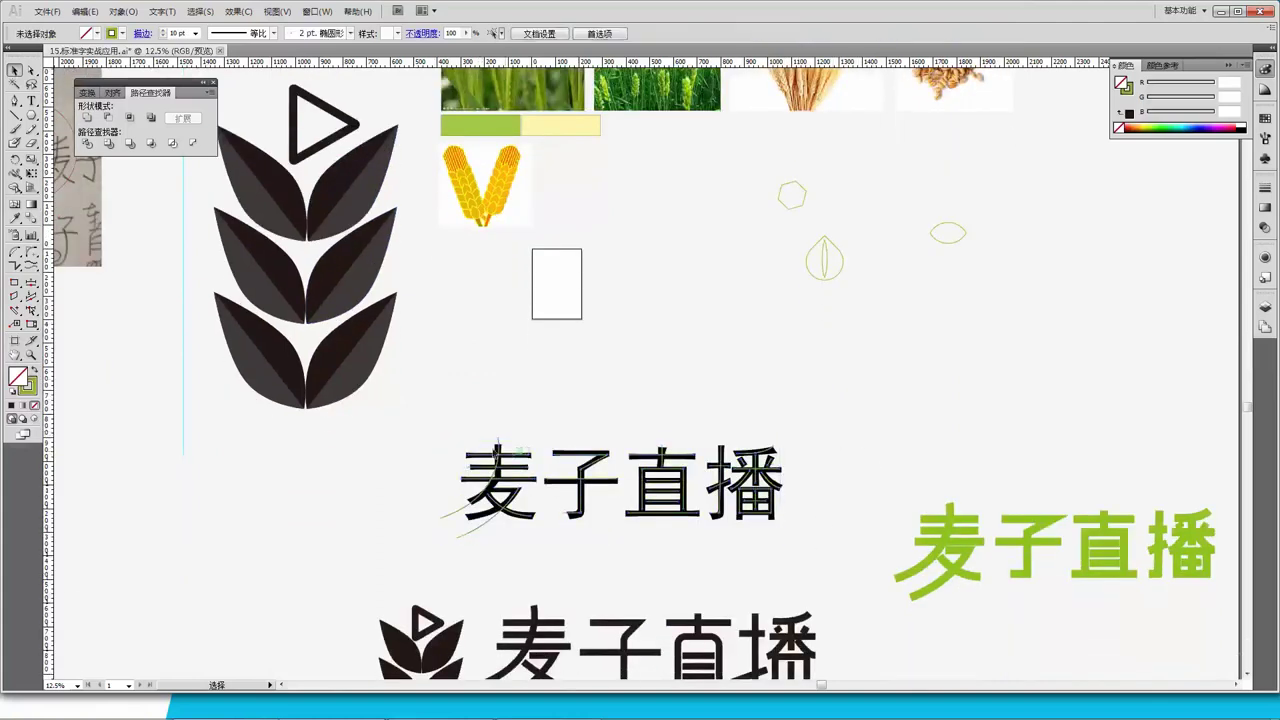
{"action": "key", "text": "ctrl+="}
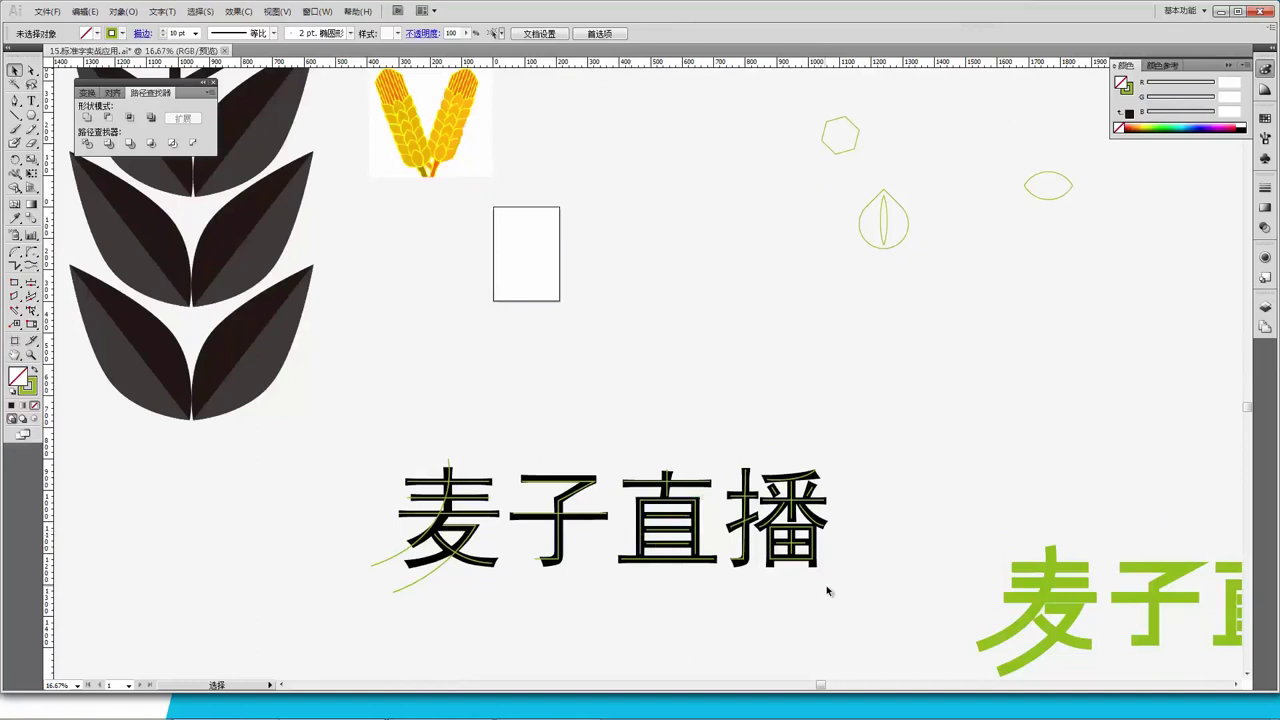
{"action": "left_click_drag", "start_coordinate": [351, 409], "coordinate": [500, 381]}
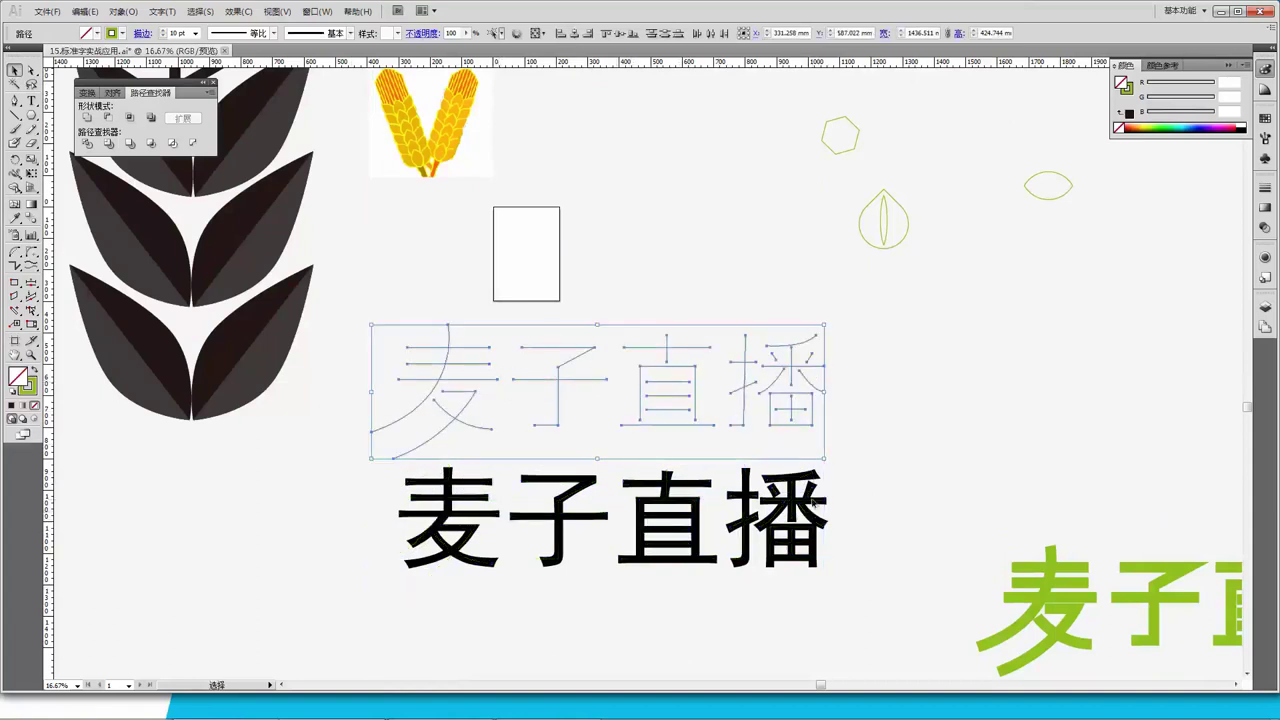
Select all the thin green strokes of 麦子直播 together, leaving out the black text.
{"action": "scroll", "coordinate": [738, 444], "scroll_direction": "down", "scroll_amount": 2}
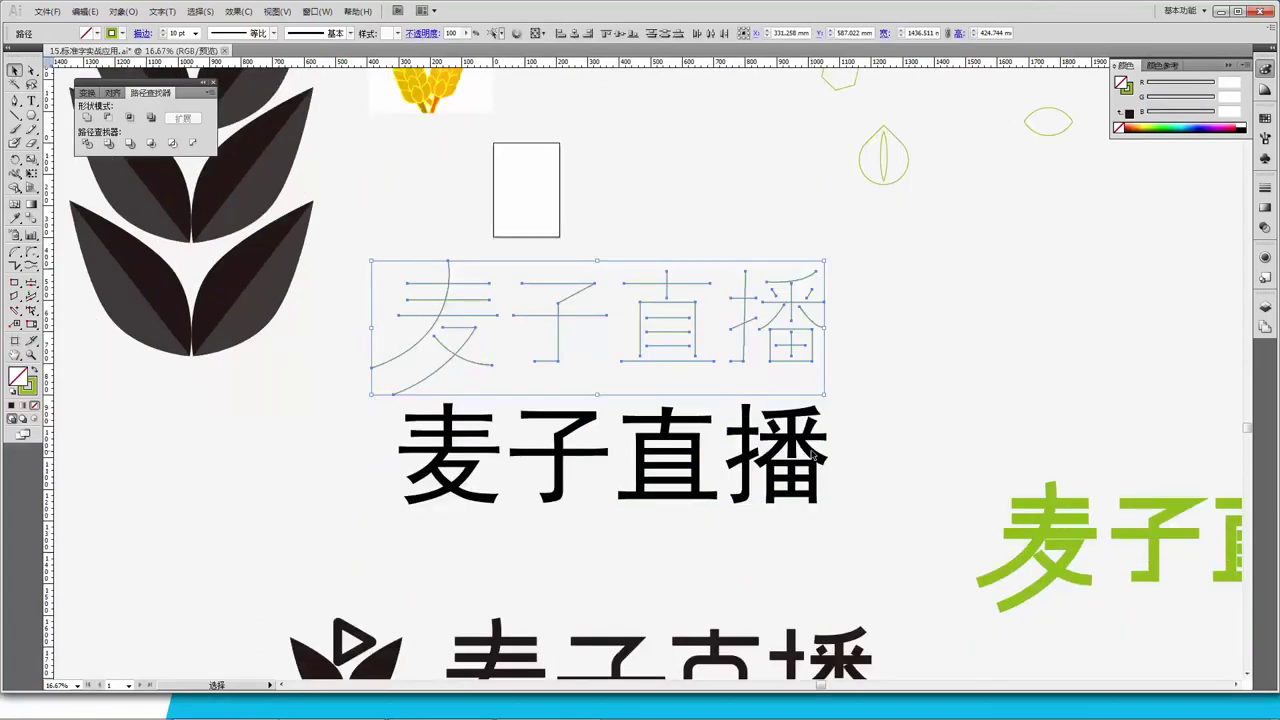
{"action": "left_click", "coordinate": [829, 508]}
{"action": "left_click_drag", "start_coordinate": [814, 530], "coordinate": [381, 387]}
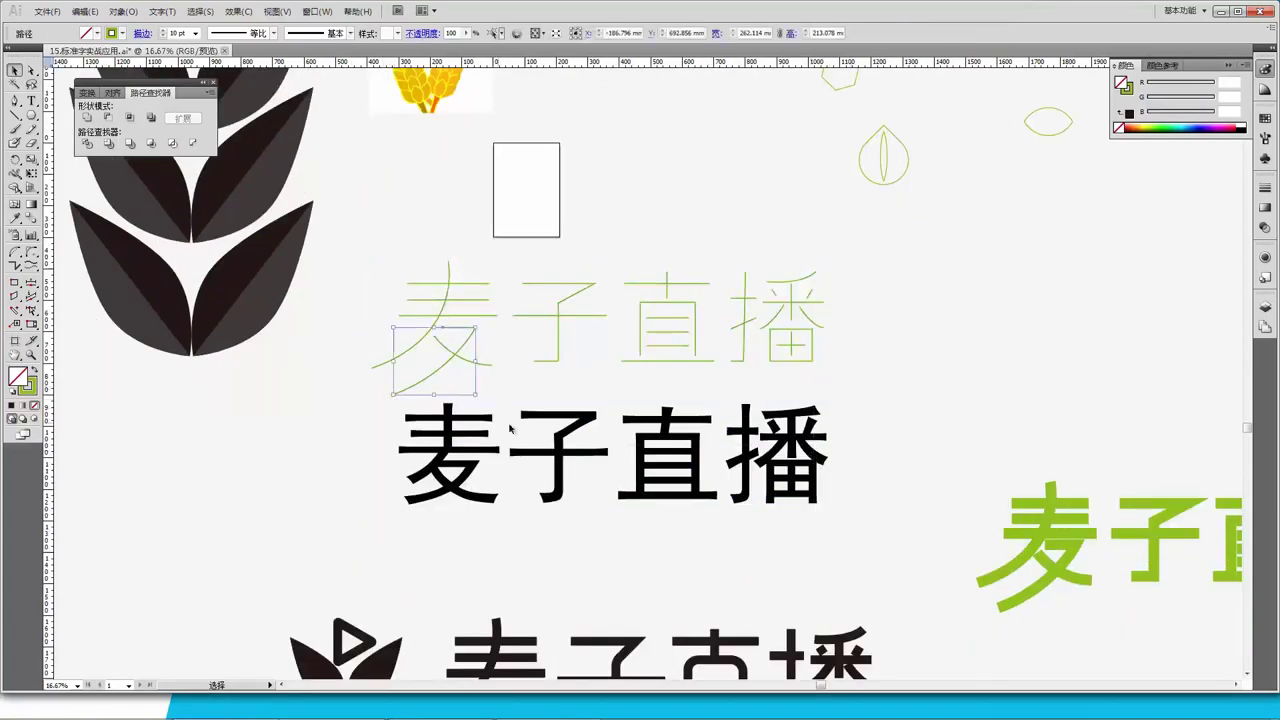
{"action": "left_click", "coordinate": [628, 531]}
{"action": "left_click_drag", "start_coordinate": [386, 263], "coordinate": [855, 377]}
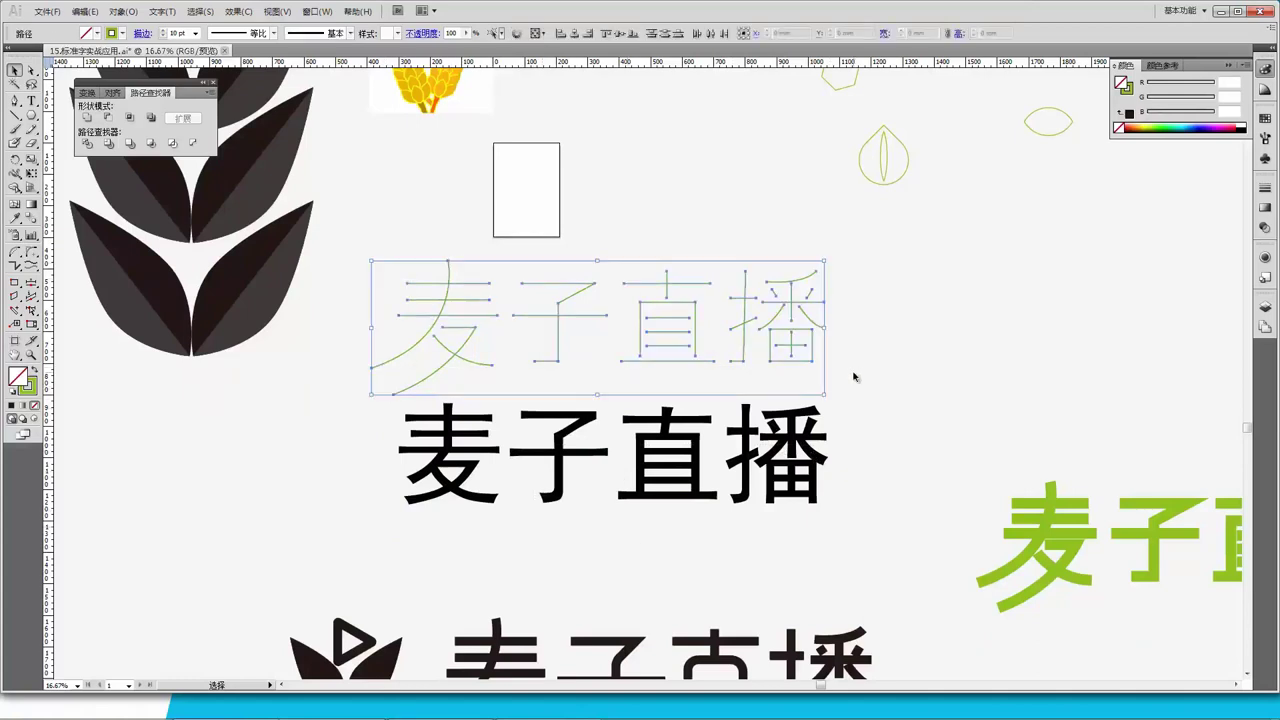
{"action": "key", "text": "ctrl"}
Separate the black 麦子直播 text from the logo artwork grouped with it and shift it slightly down.
{"action": "left_click", "coordinate": [635, 468]}
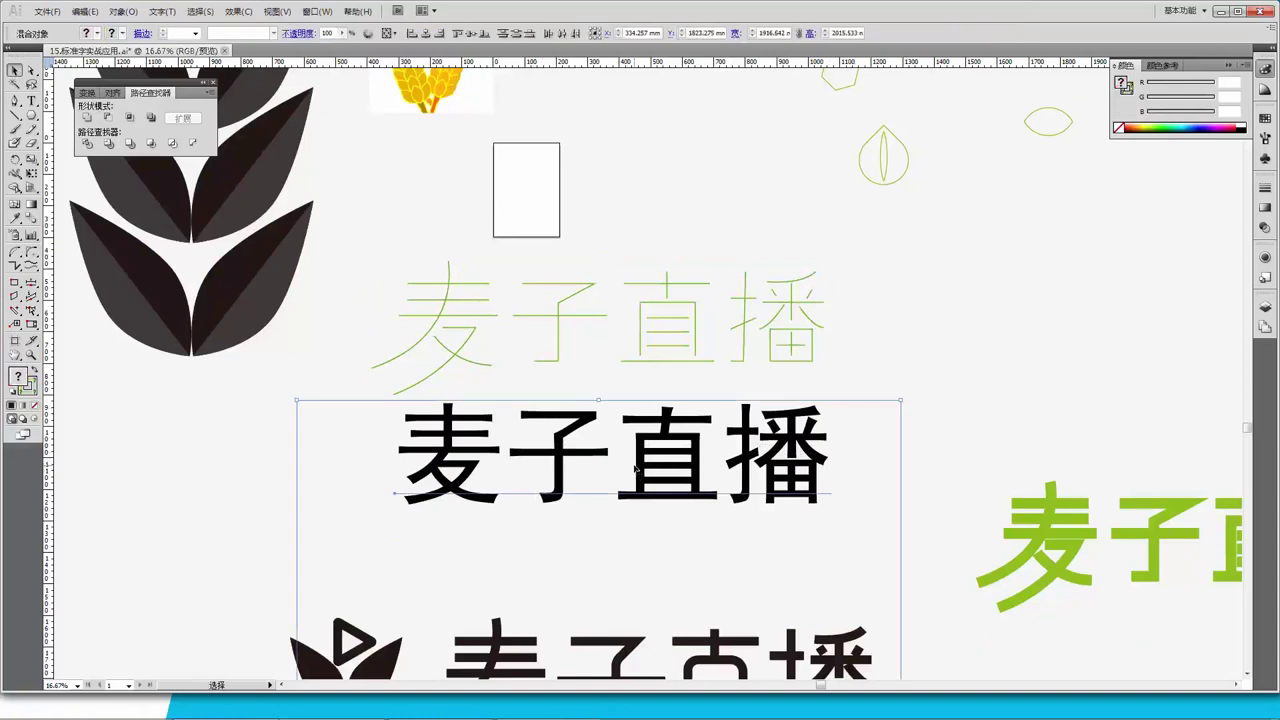
{"action": "left_click", "coordinate": [889, 459]}
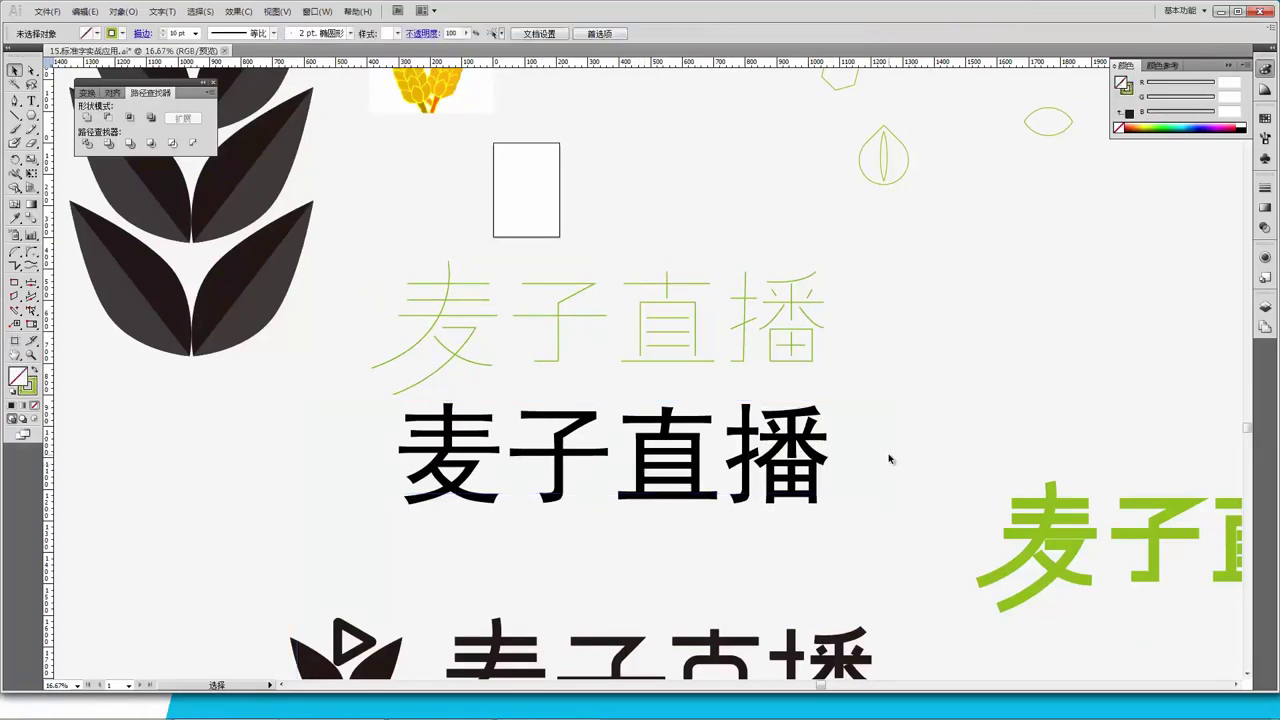
{"action": "key", "text": "ctrl+z"}
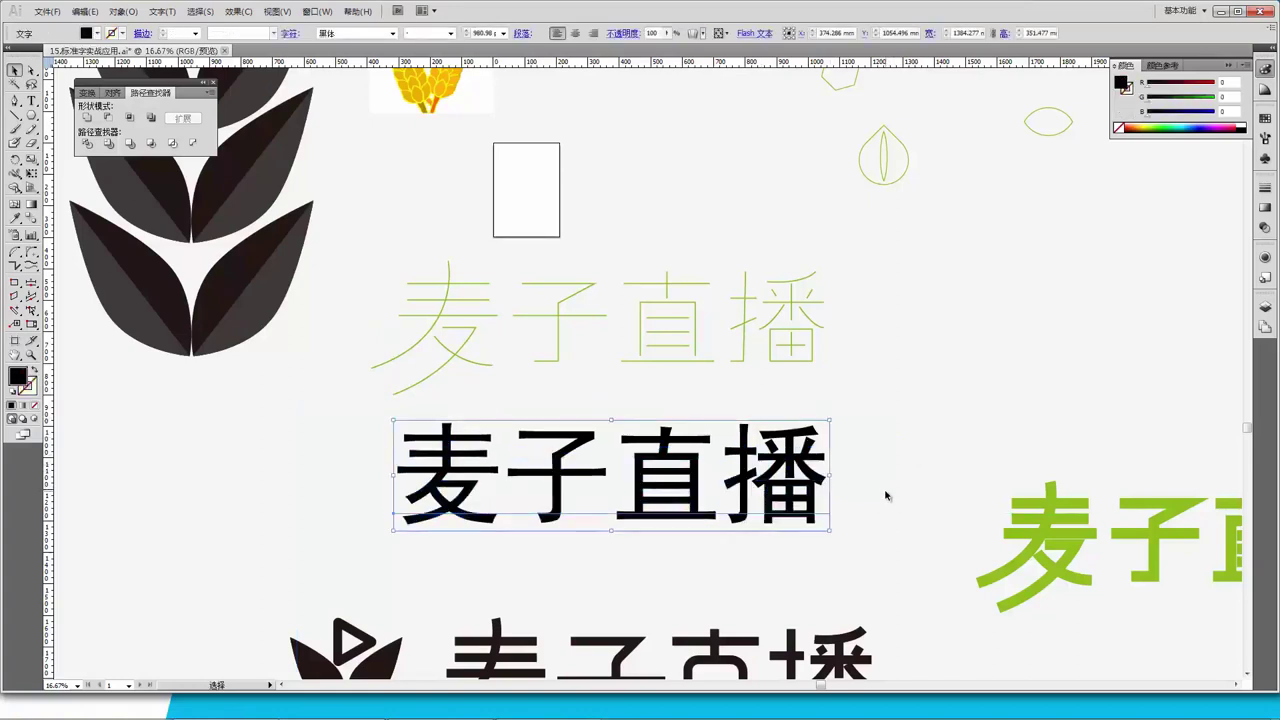
Move the black 麦子直播 text up so it sits directly beneath the thin green stroke skeleton.
{"action": "left_click_drag", "start_coordinate": [783, 480], "coordinate": [786, 451]}
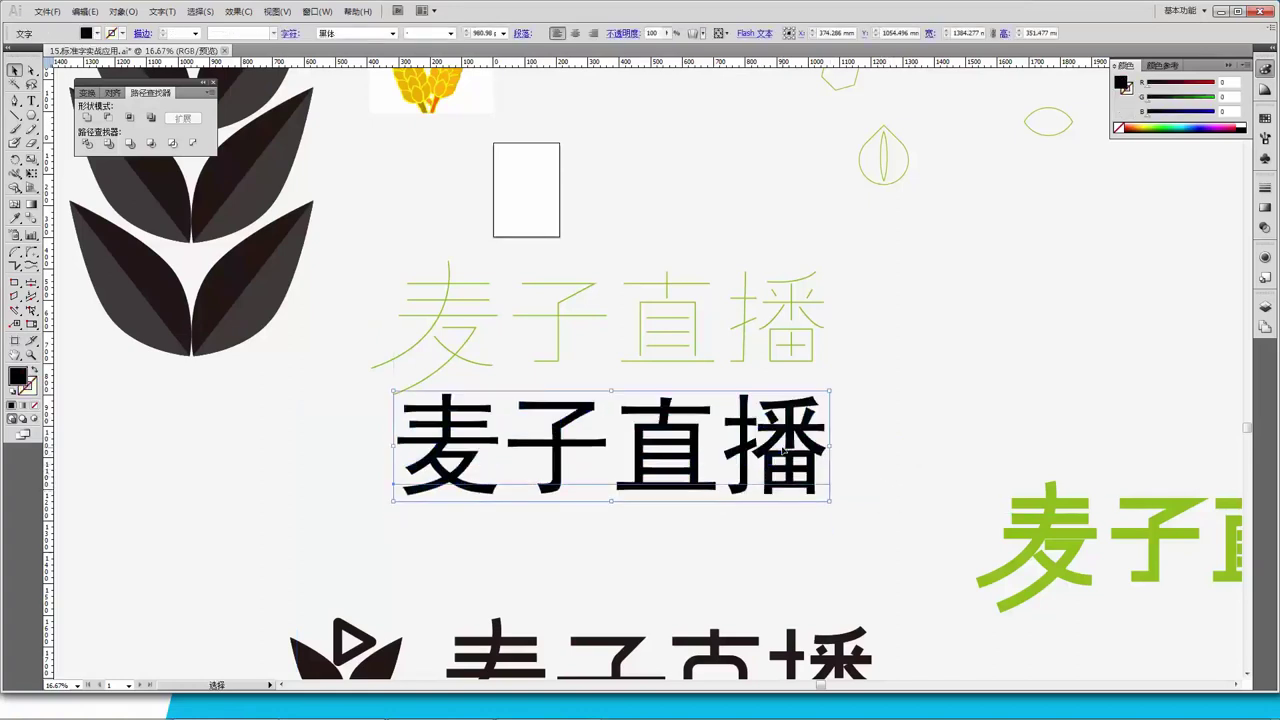
{"action": "left_click", "coordinate": [836, 395]}
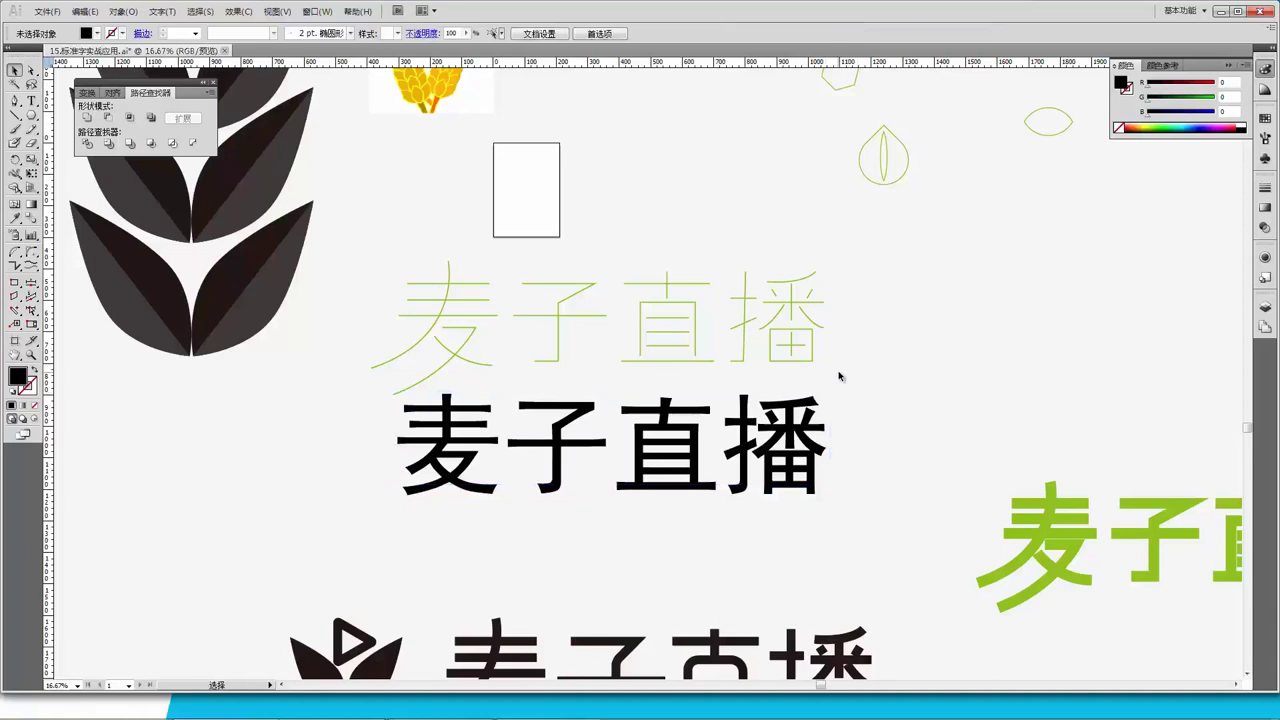
{"action": "left_click", "coordinate": [556, 330]}
{"action": "left_click", "coordinate": [605, 394]}
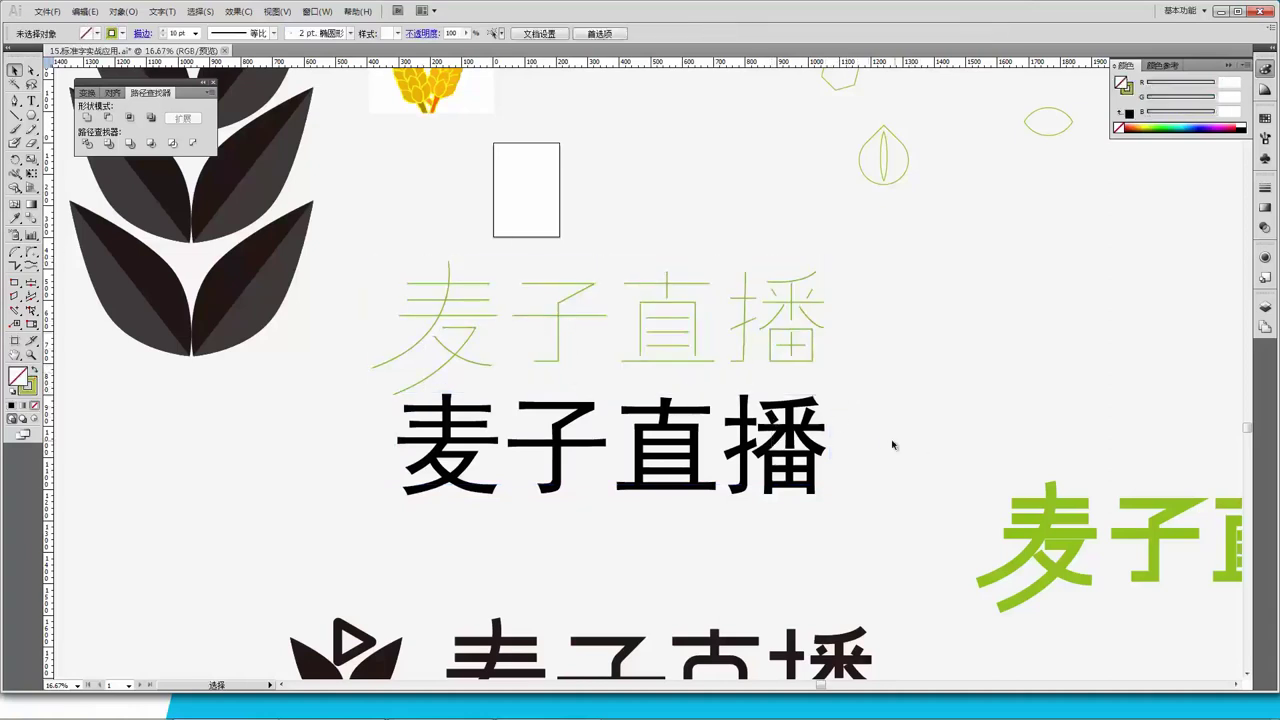
Try to trace the top horizontal stroke of the black 麦 character with the Pen tool.
{"action": "key", "text": "p"}
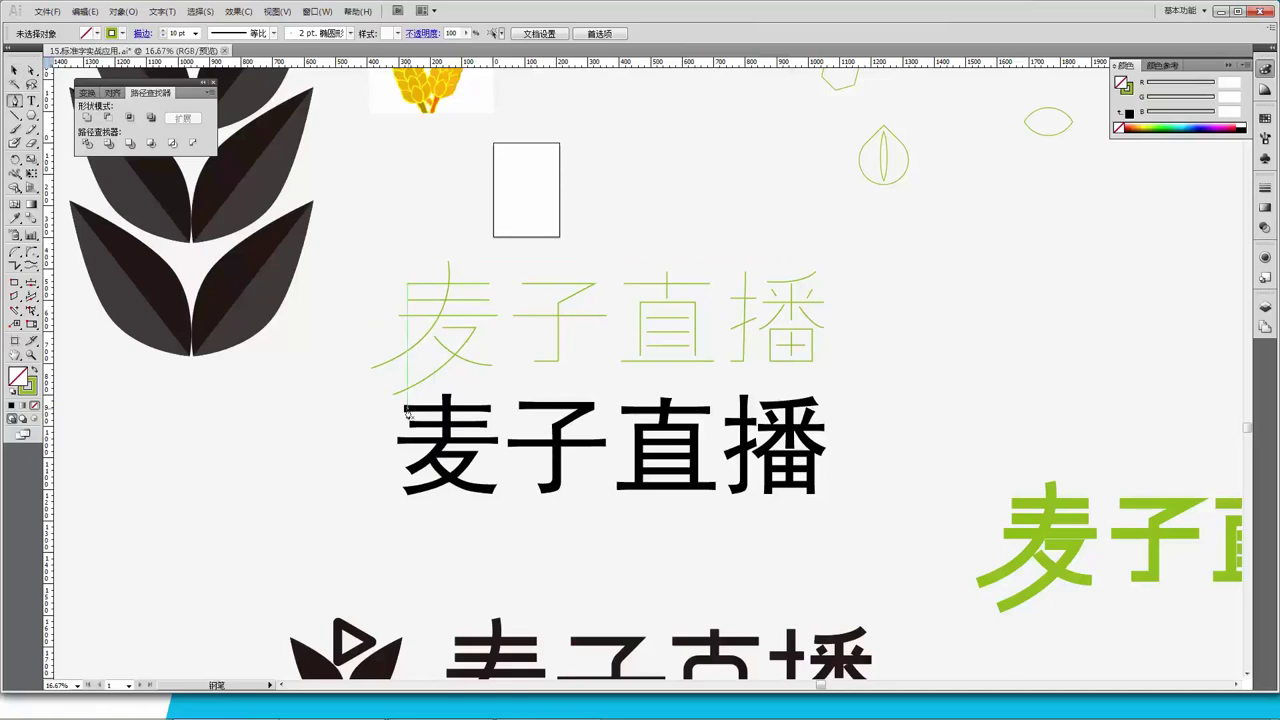
{"action": "left_click_drag", "start_coordinate": [406, 409], "coordinate": [486, 411]}
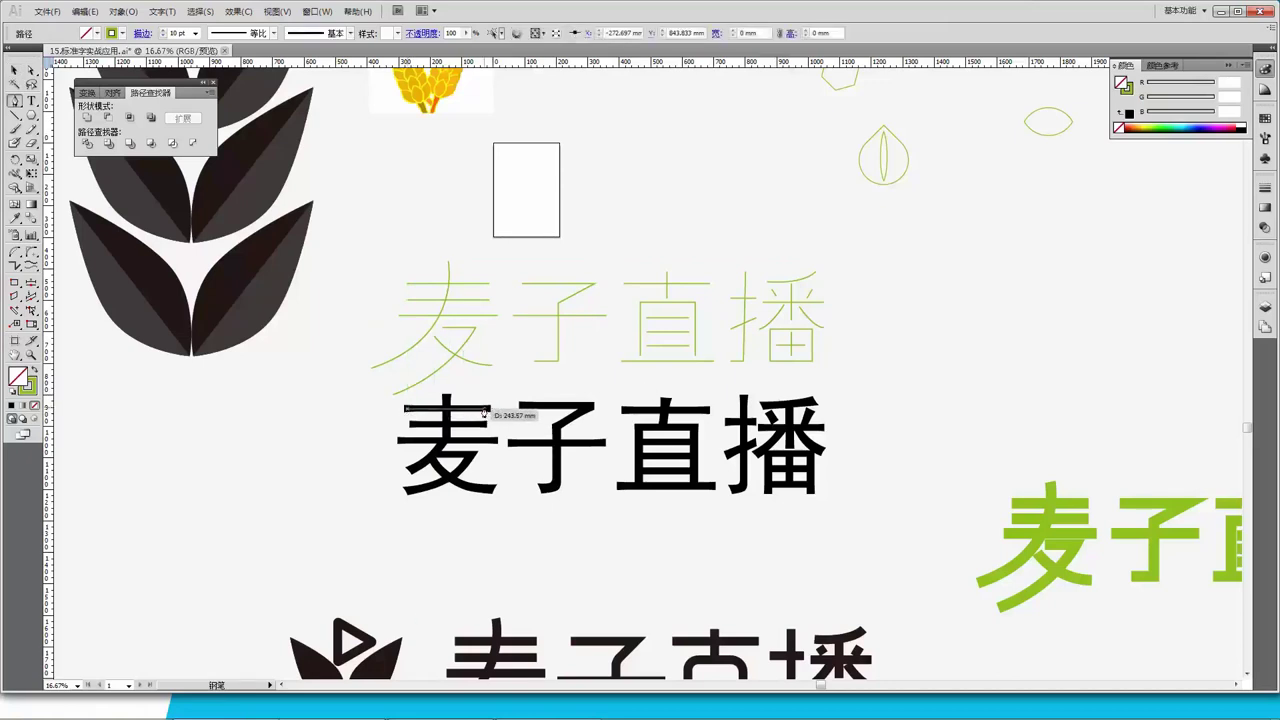
{"action": "left_click_drag", "start_coordinate": [484, 412], "coordinate": [486, 411]}
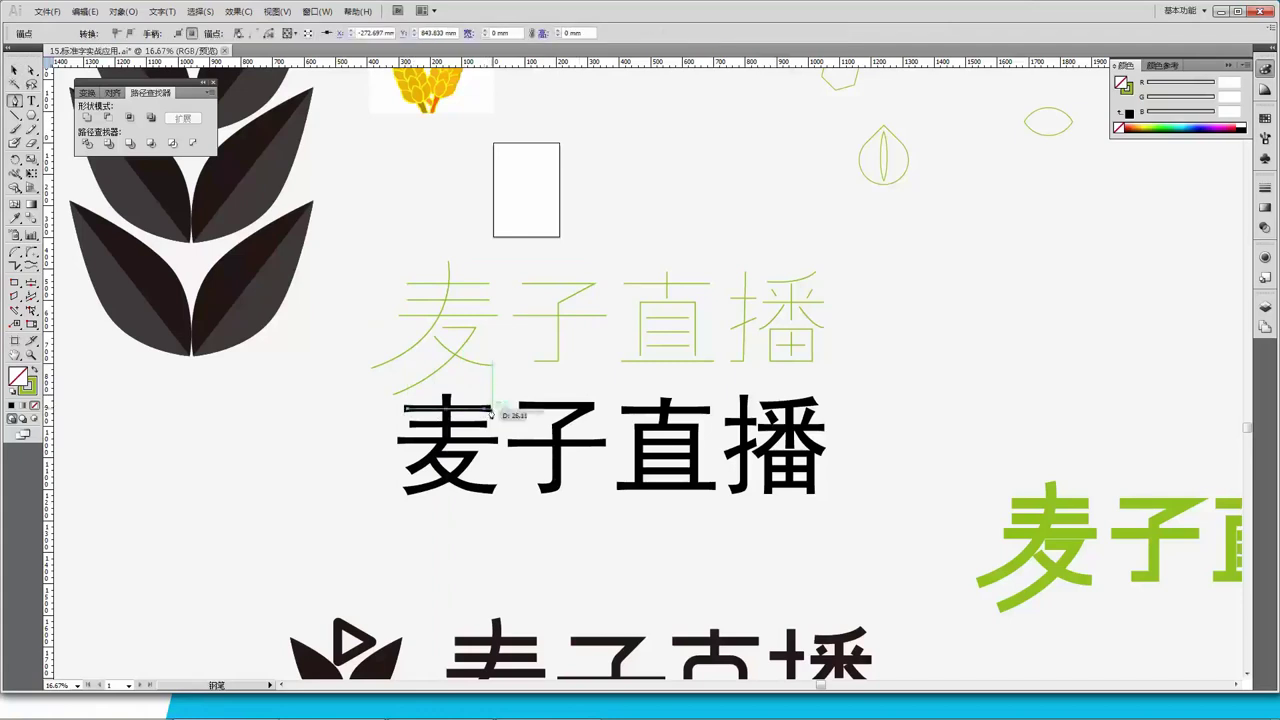
{"action": "left_click", "coordinate": [537, 489], "text": "ctrl"}
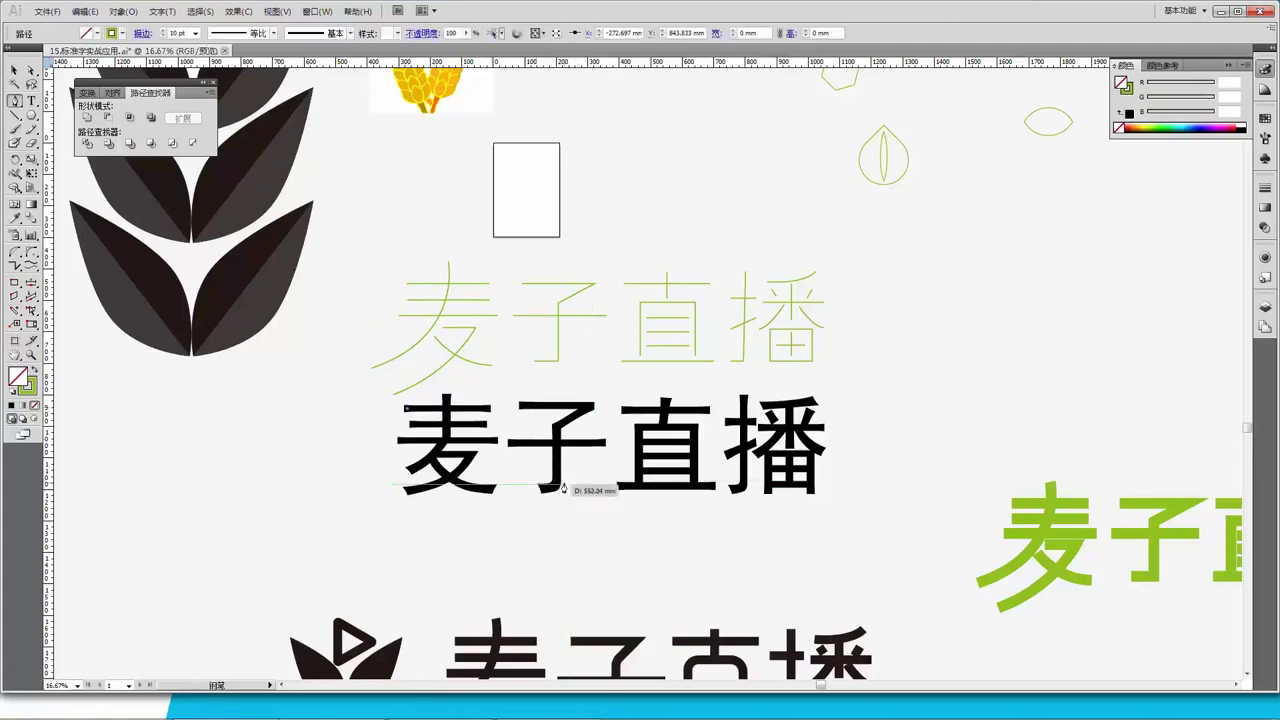
{"action": "left_click_drag", "start_coordinate": [742, 468], "coordinate": [664, 478]}
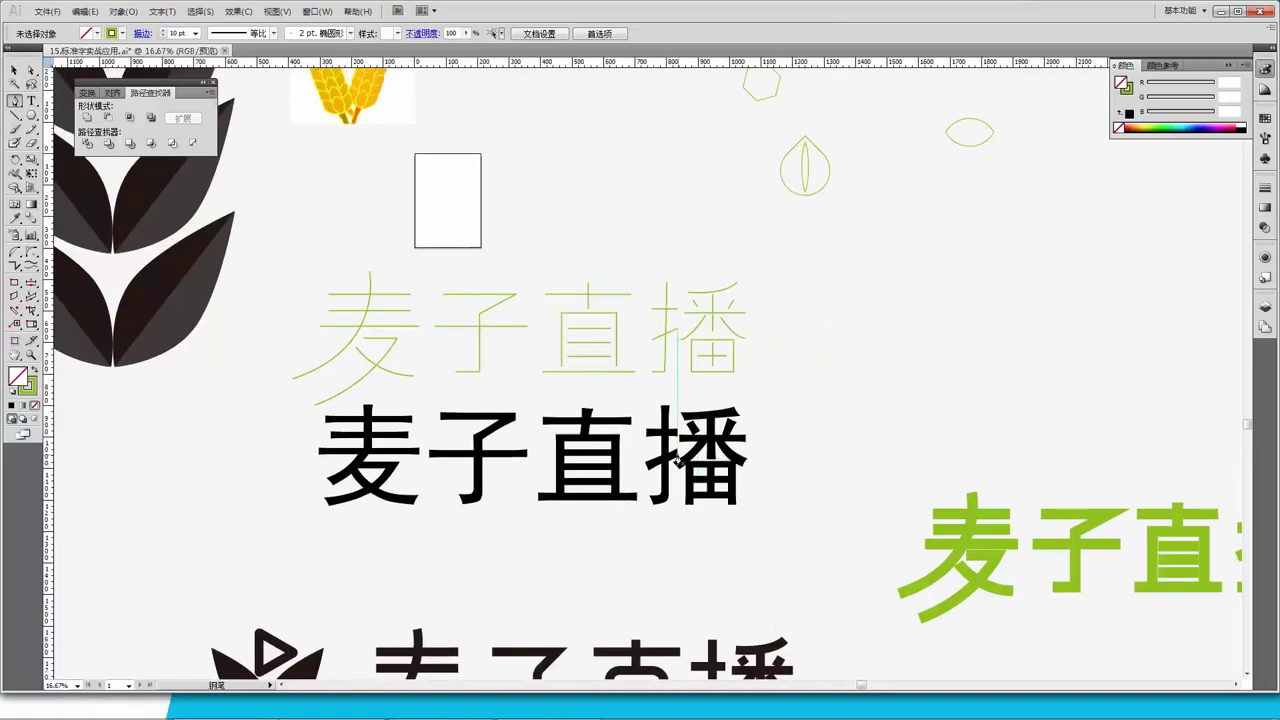
Select all the thin green 麦子直播 strokes, try shifting them down over the black text, and undo the move.
{"action": "left_click", "coordinate": [14, 72]}
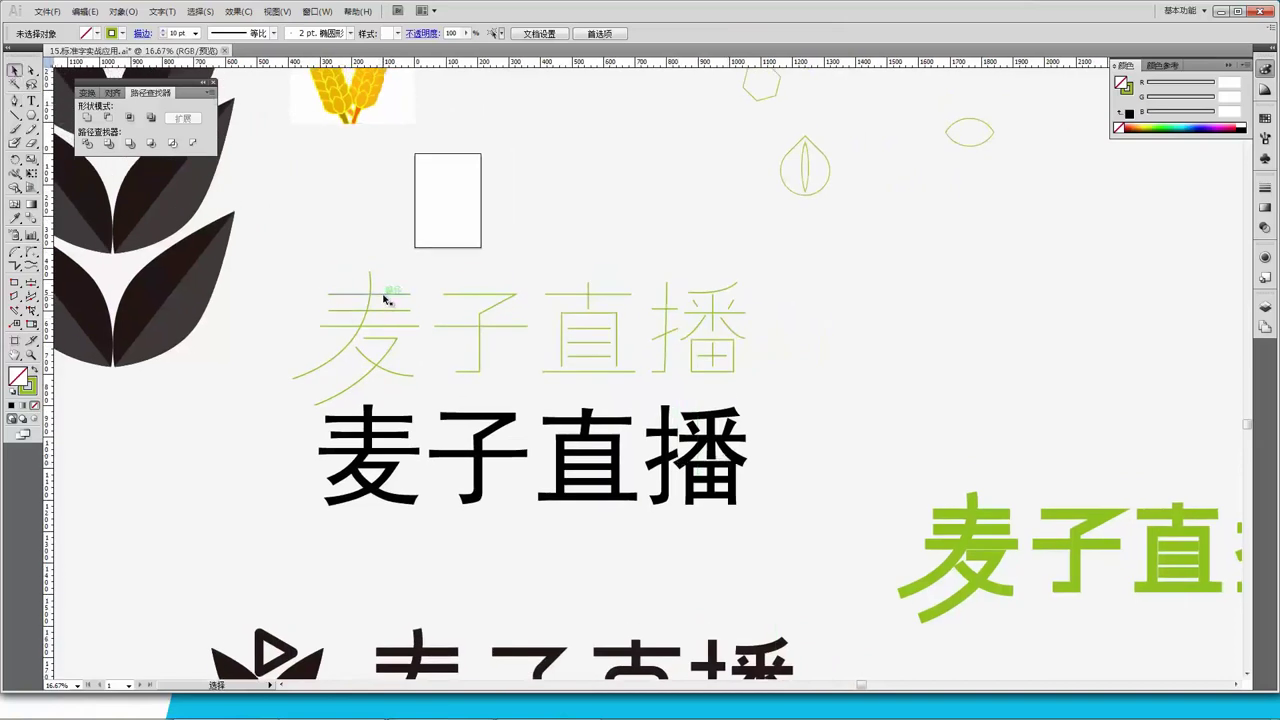
{"action": "left_click_drag", "start_coordinate": [296, 279], "coordinate": [766, 388]}
{"action": "left_click", "coordinate": [772, 389]}
{"action": "left_click", "coordinate": [418, 325]}
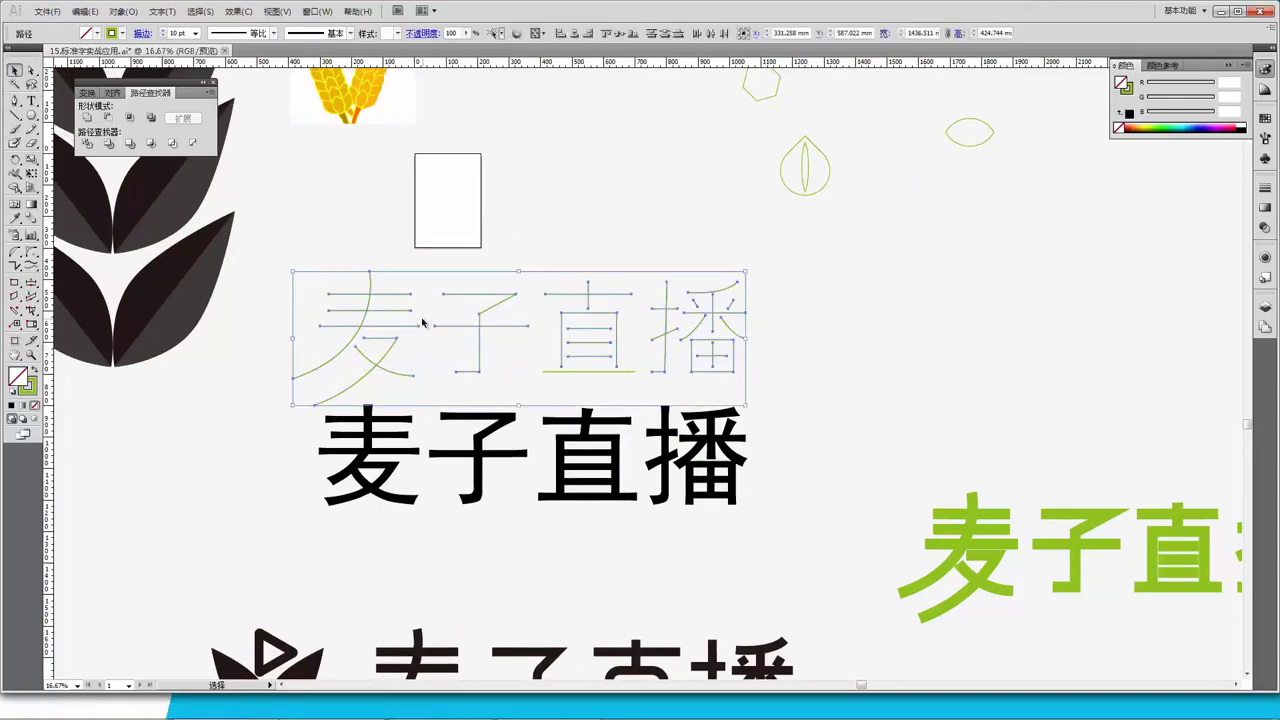
{"action": "left_click_drag", "start_coordinate": [415, 328], "coordinate": [416, 450]}
{"action": "key", "text": "ctrl+z"}
{"action": "left_click", "coordinate": [371, 274]}
{"action": "scroll", "coordinate": [901, 370], "scroll_direction": "down", "scroll_amount": 1}
{"action": "scroll", "coordinate": [901, 370], "scroll_direction": "right", "scroll_amount": 3}
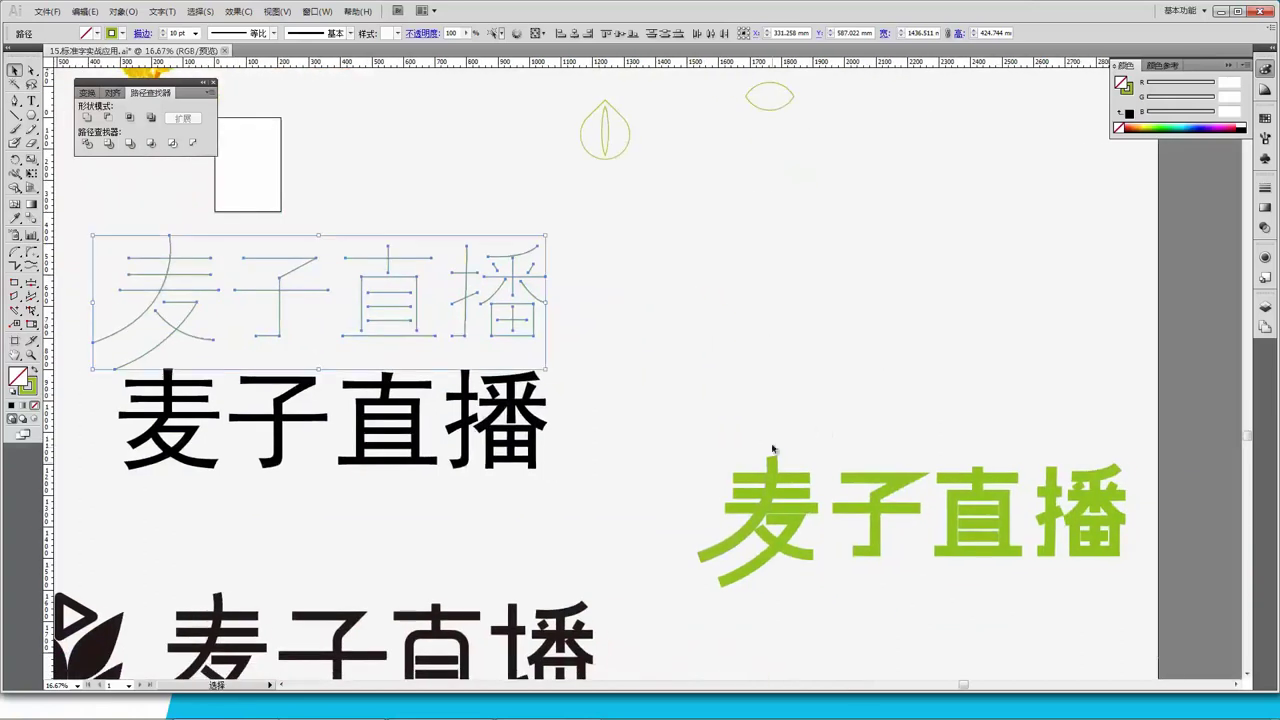
Shift the bold green 麦子直播 lettering slightly up and expand its strokes into filled shapes.
{"action": "left_click_drag", "start_coordinate": [698, 428], "coordinate": [1053, 447]}
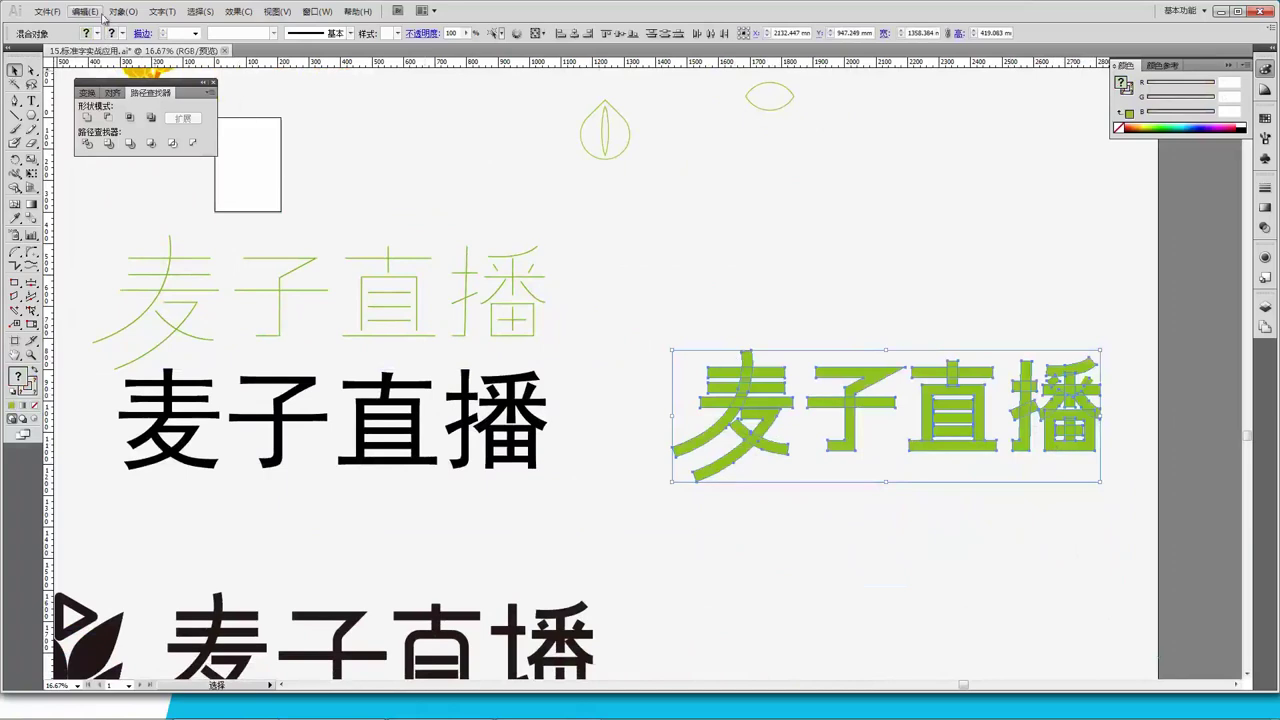
{"action": "left_click", "coordinate": [119, 11]}
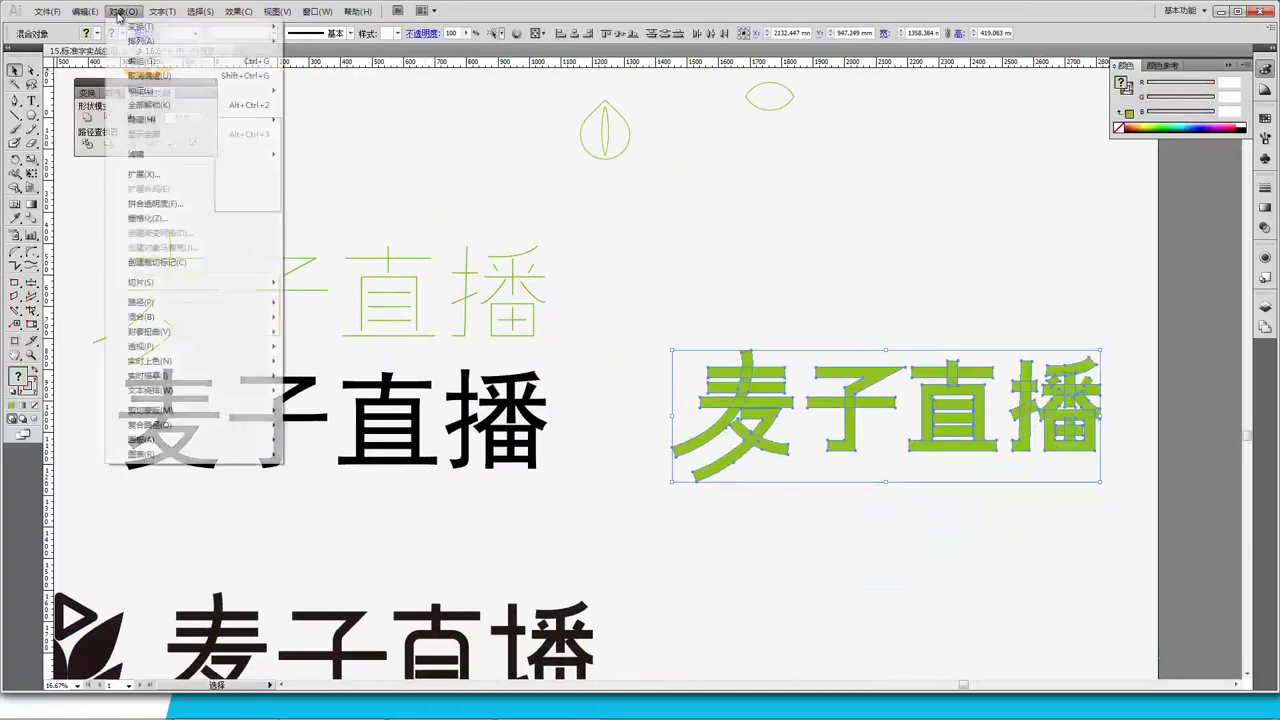
{"action": "left_click", "coordinate": [178, 174]}
{"action": "left_click", "coordinate": [701, 306]}
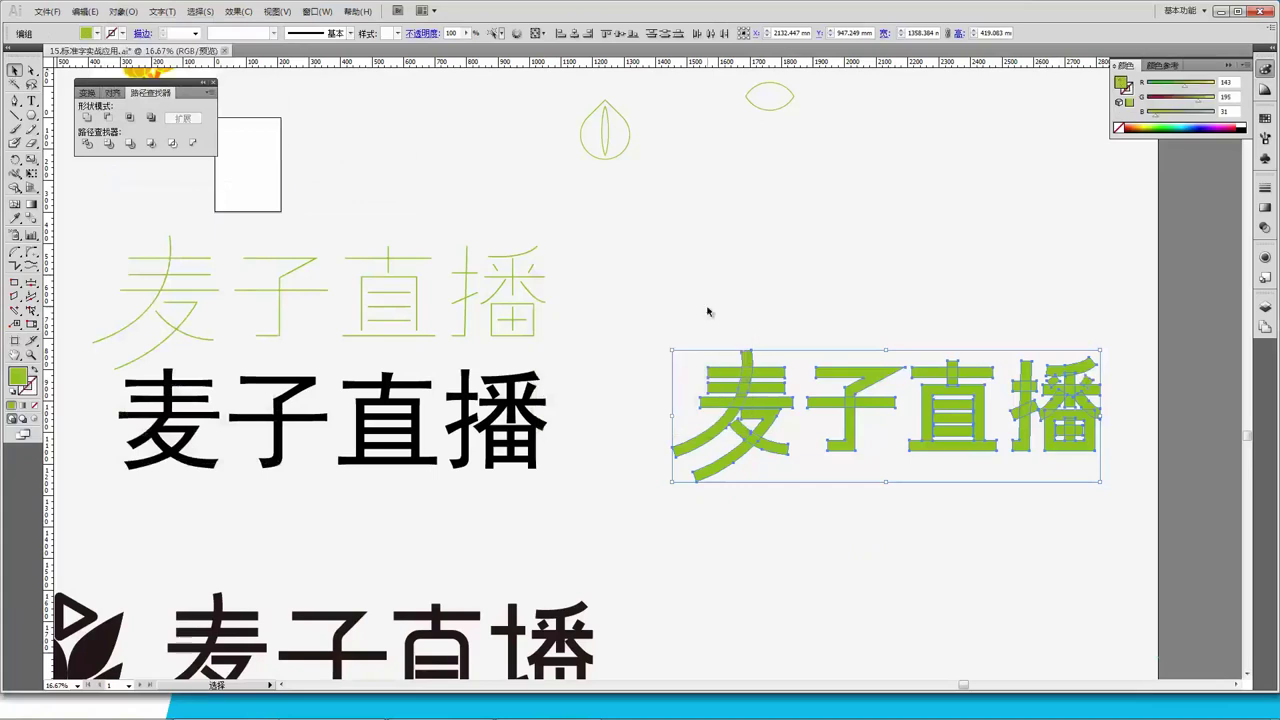
Compare the expanded outlines of the bold green lettering with the stroke-based lettering in the black logo.
{"action": "left_click", "coordinate": [835, 530]}
{"action": "left_click", "coordinate": [983, 415]}
{"action": "left_click_drag", "start_coordinate": [675, 329], "coordinate": [829, 443]}
{"action": "scroll", "coordinate": [810, 435], "scroll_direction": "down", "scroll_amount": 2}
{"action": "scroll", "coordinate": [870, 404], "scroll_direction": "up", "scroll_amount": 1}
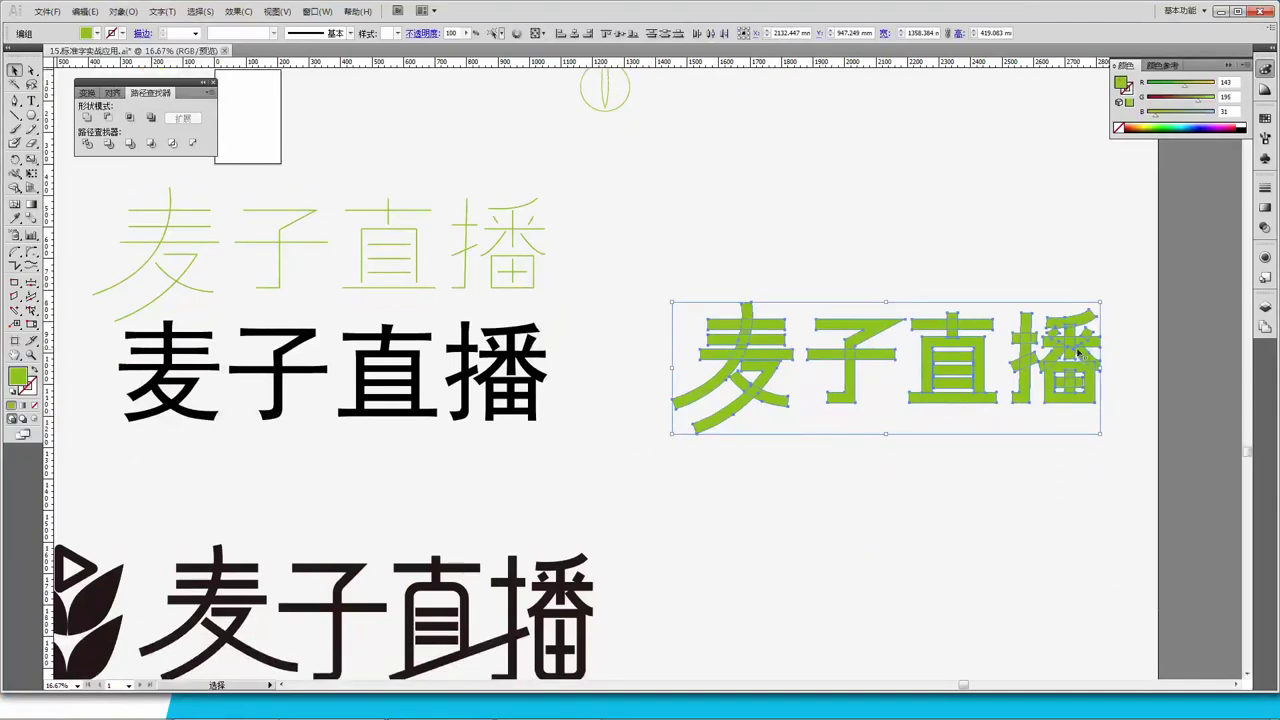
{"action": "left_click", "coordinate": [697, 502]}
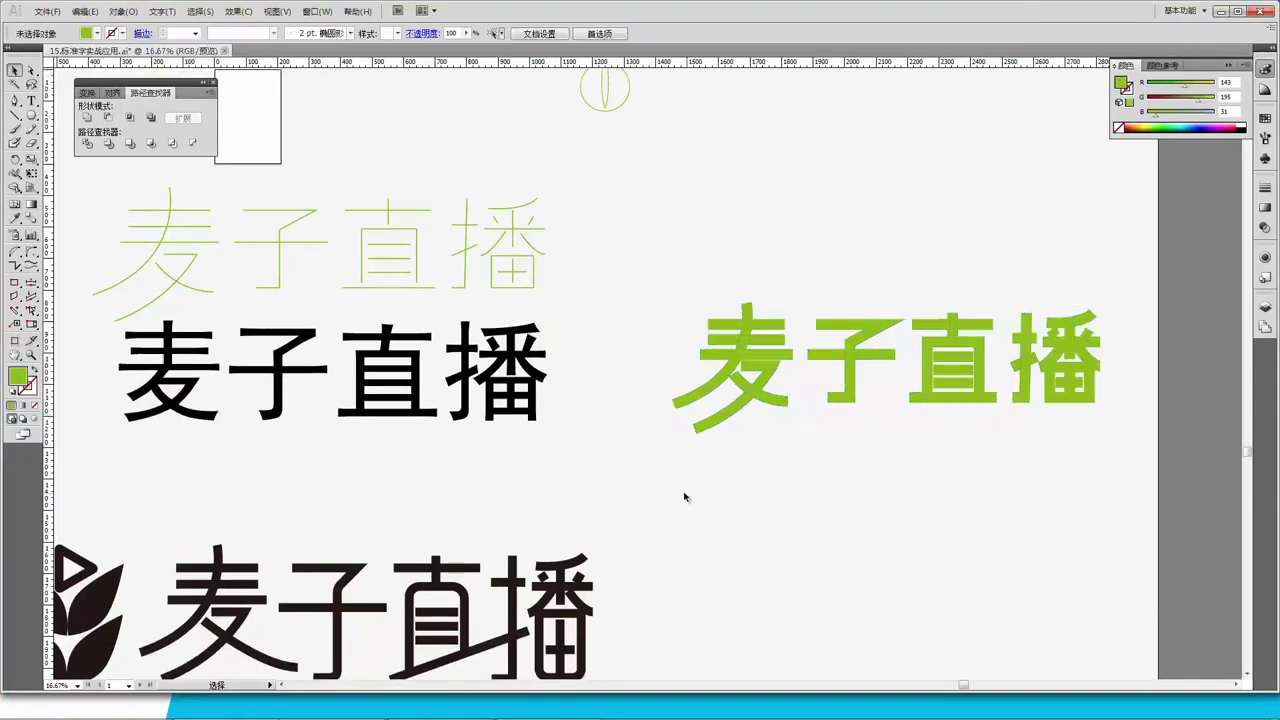
{"action": "left_click_drag", "start_coordinate": [551, 486], "coordinate": [581, 471]}
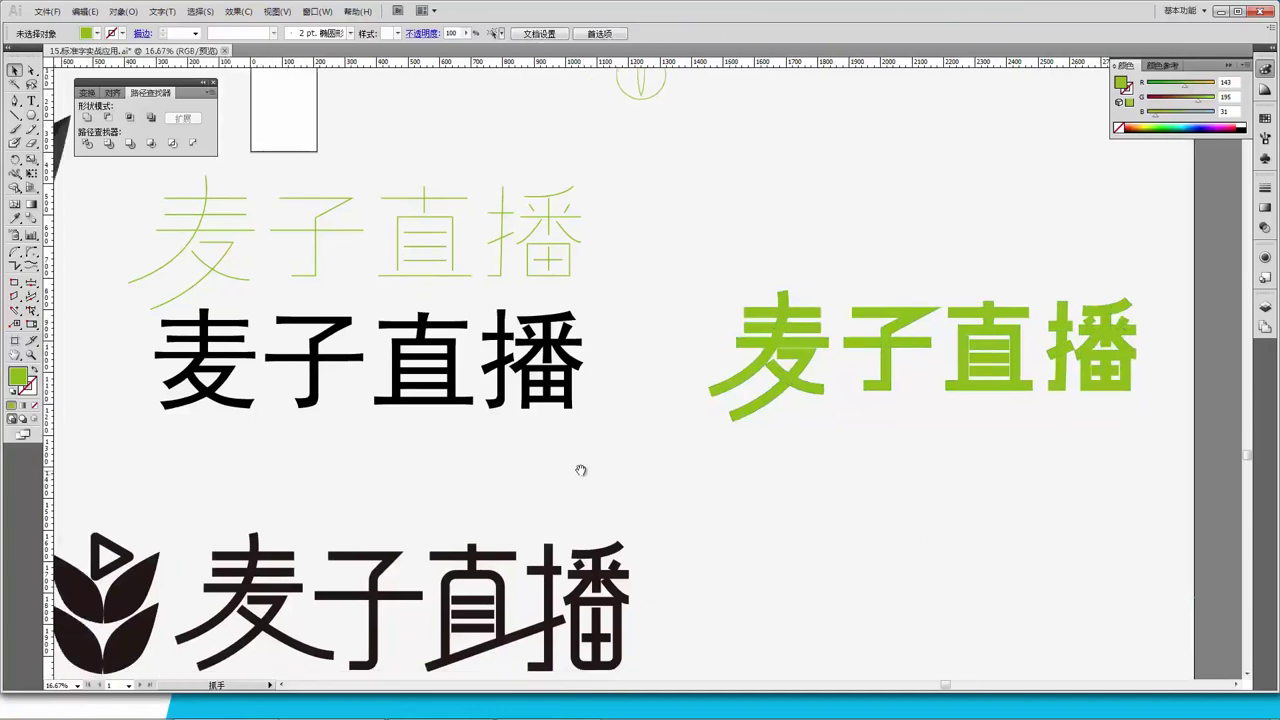
{"action": "scroll", "coordinate": [700, 470], "scroll_direction": "down", "scroll_amount": 3}
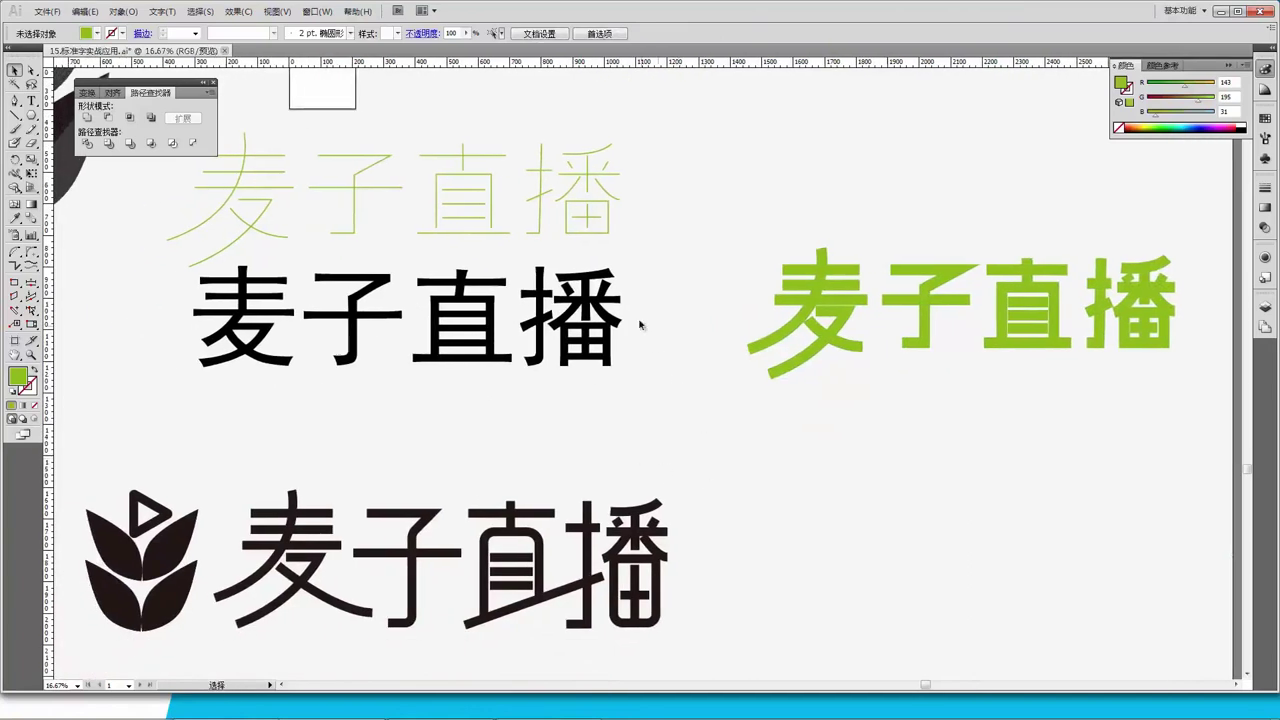
{"action": "scroll", "coordinate": [510, 449], "scroll_direction": "down", "scroll_amount": 2}
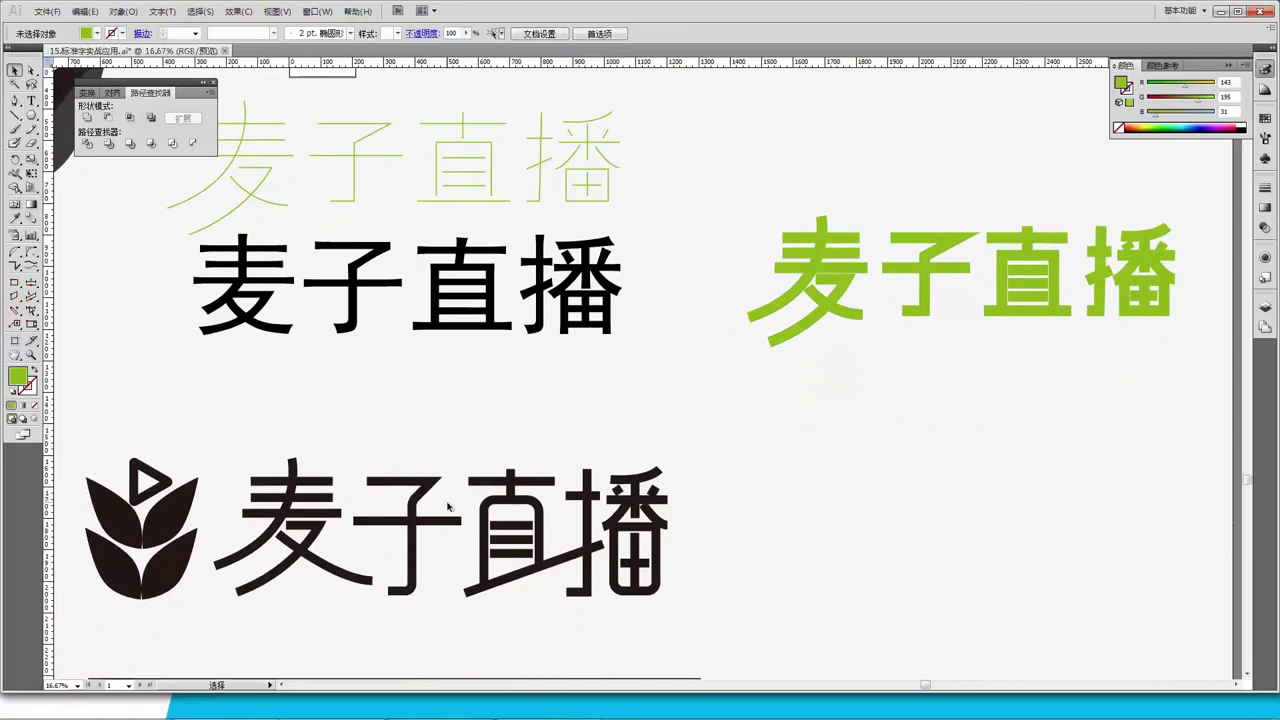
{"action": "left_click", "coordinate": [457, 522]}
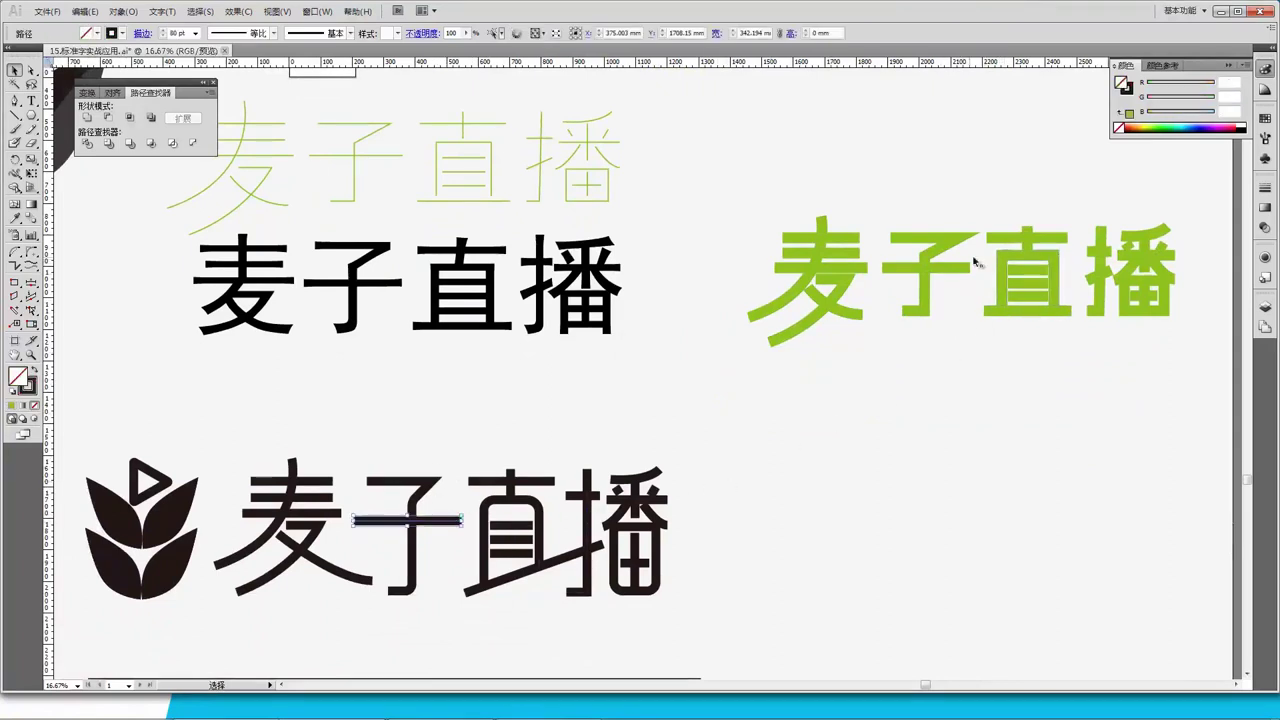
Round the upper corners of the 直 frame in the bold green lettering with a fixed radius of 17.64 mm.
{"action": "left_click", "coordinate": [1012, 257]}
{"action": "double_click", "coordinate": [33, 255]}
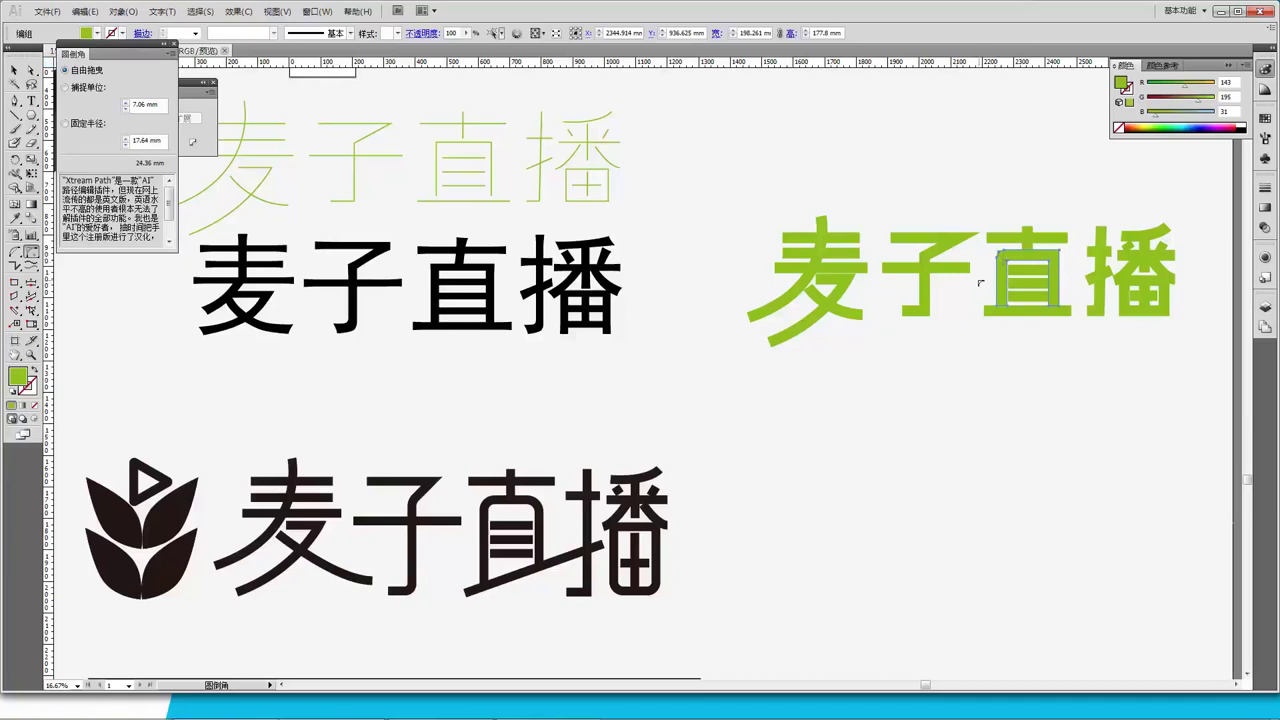
{"action": "left_click", "coordinate": [79, 126]}
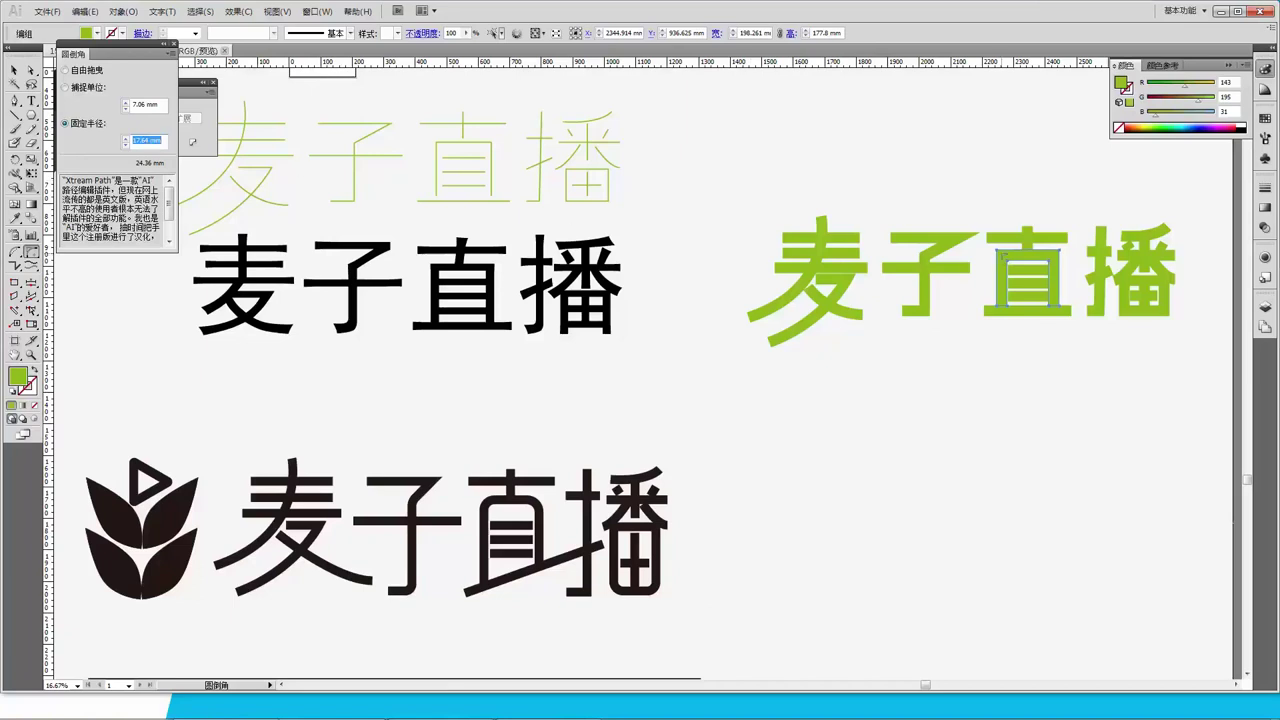
{"action": "key", "text": "Return"}
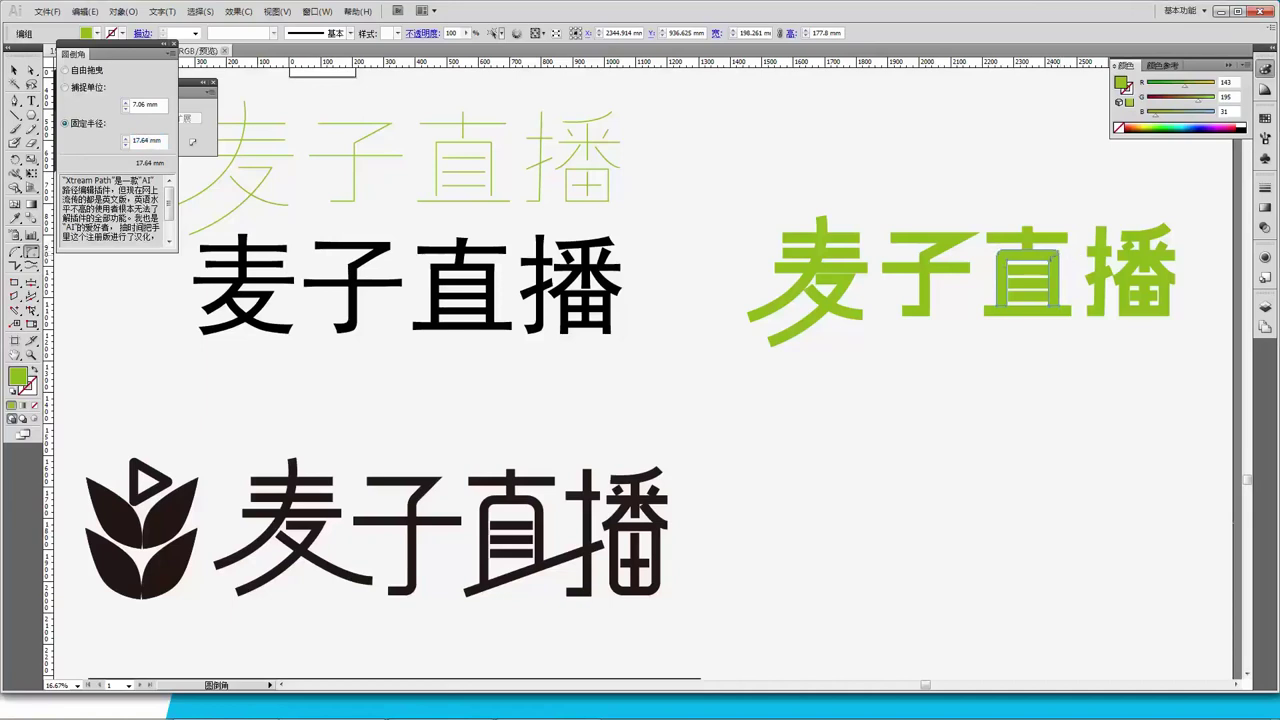
Select the complete thin green stroke skeleton of 麦子直播 without the black text below it.
{"action": "scroll", "coordinate": [1000, 330], "scroll_direction": "right", "scroll_amount": 3}
{"action": "scroll", "coordinate": [1000, 330], "scroll_direction": "up", "scroll_amount": 2}
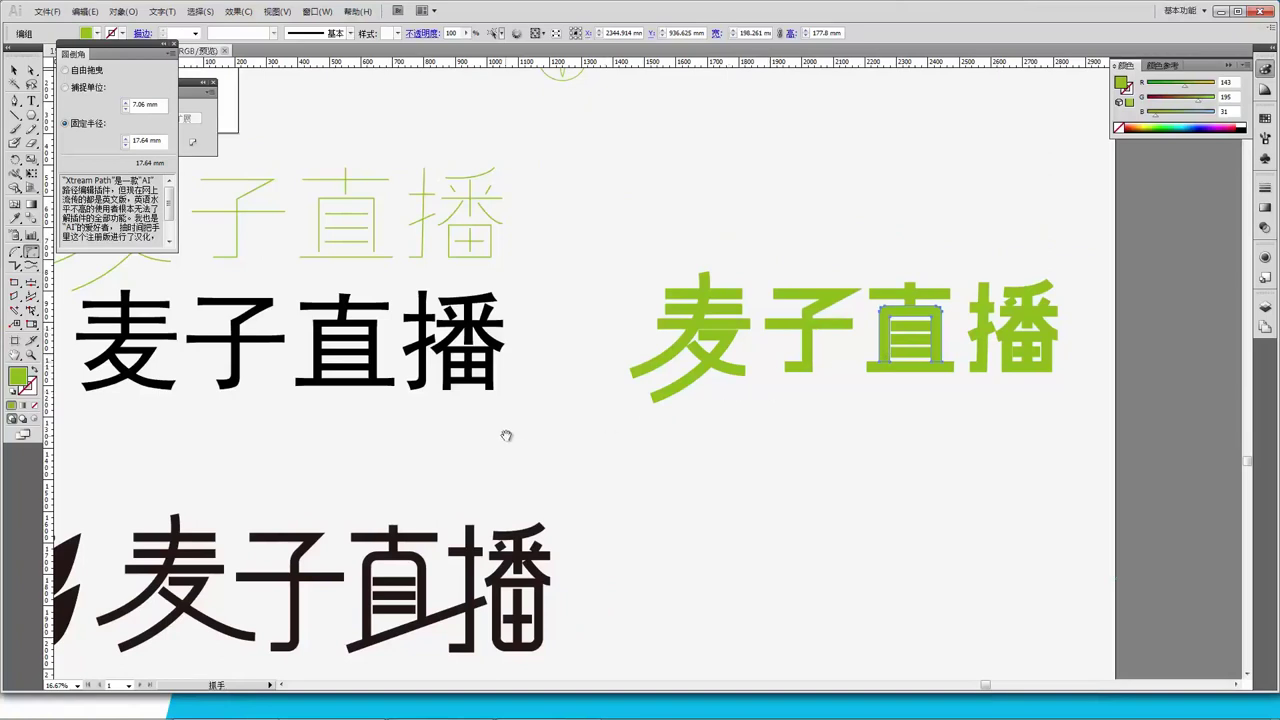
{"action": "scroll", "coordinate": [563, 429], "scroll_direction": "left", "scroll_amount": 2}
{"action": "scroll", "coordinate": [563, 429], "scroll_direction": "down", "scroll_amount": 2}
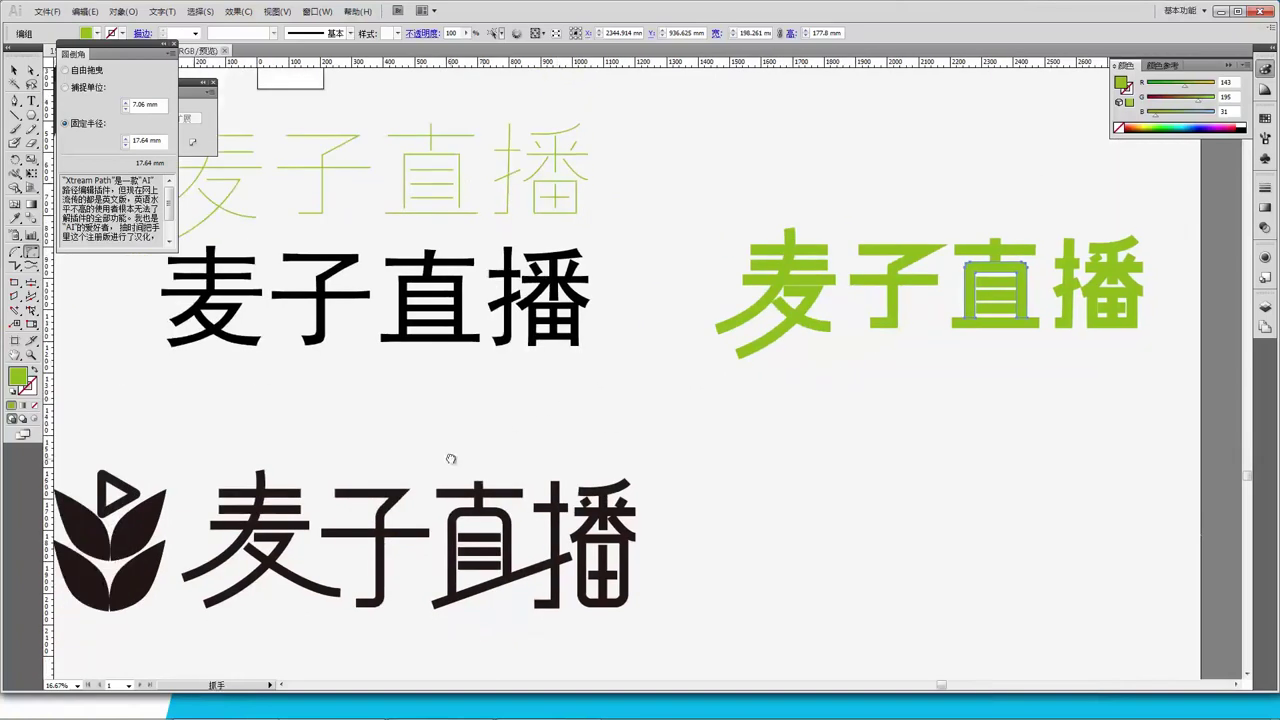
{"action": "left_click_drag", "start_coordinate": [451, 457], "coordinate": [688, 419]}
{"action": "left_click_drag", "start_coordinate": [1013, 353], "coordinate": [886, 400]}
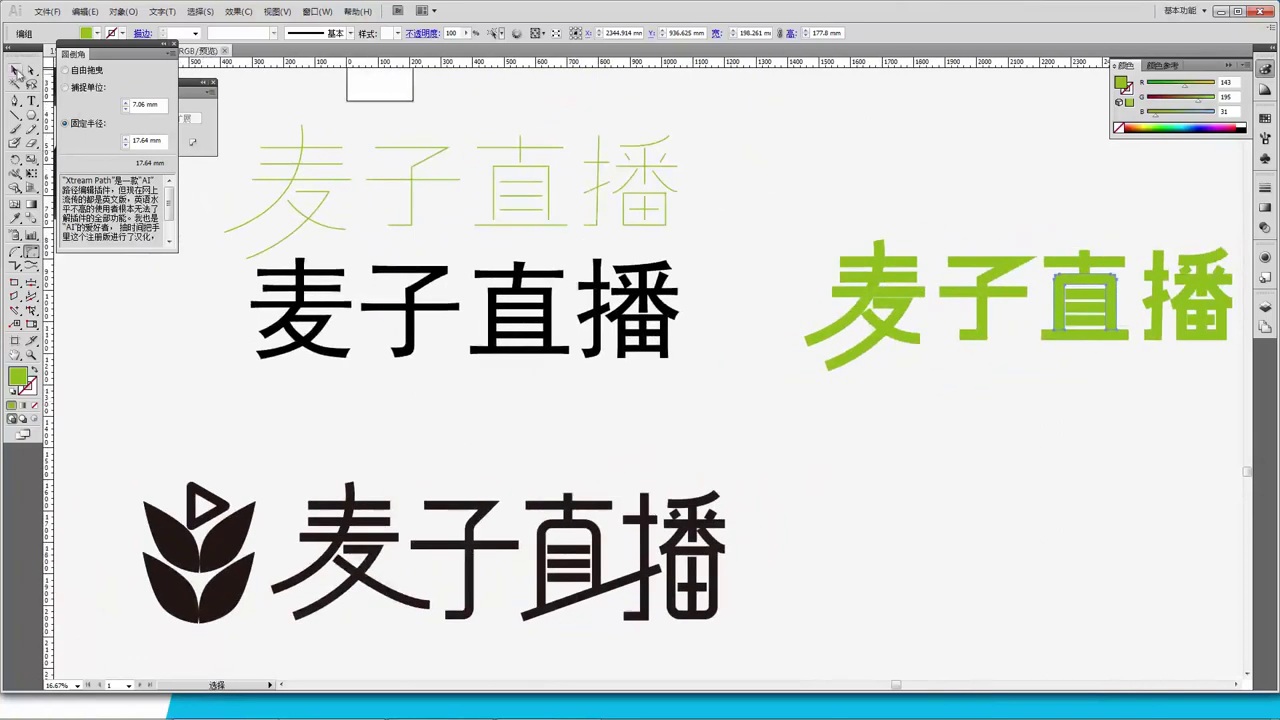
{"action": "left_click", "coordinate": [15, 70]}
{"action": "left_click_drag", "start_coordinate": [688, 373], "coordinate": [233, 252]}
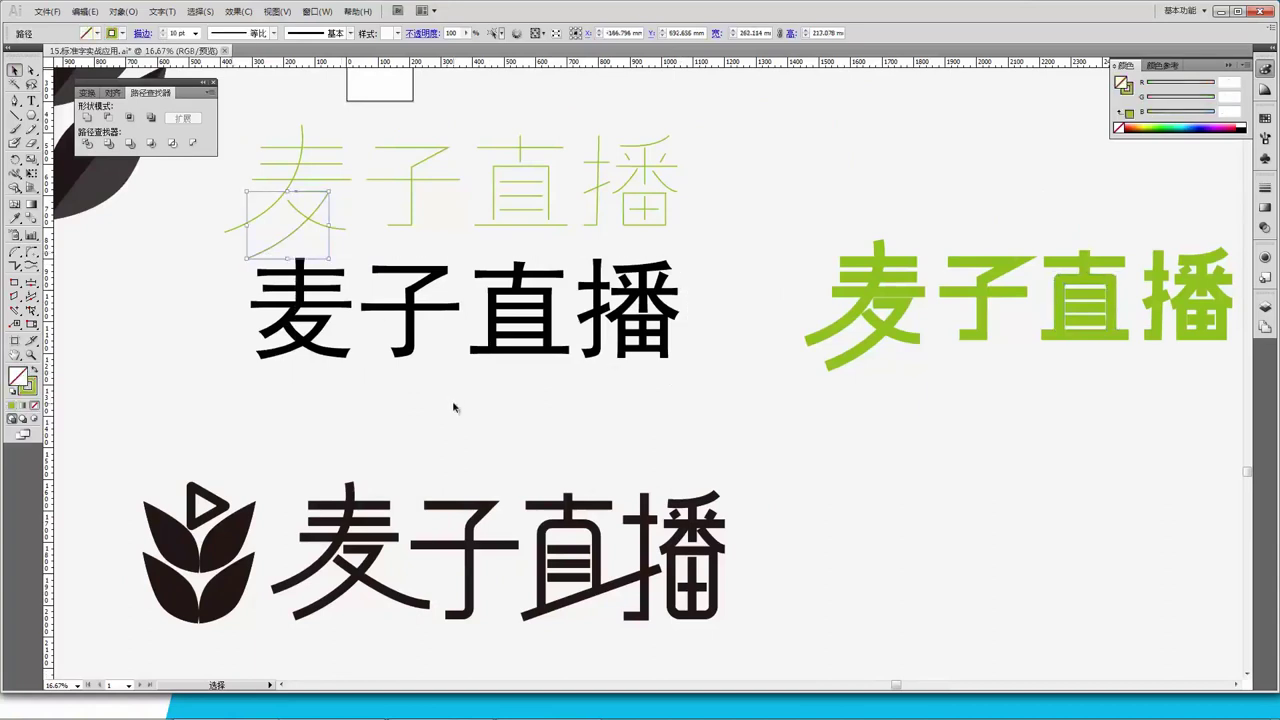
{"action": "left_click_drag", "start_coordinate": [259, 144], "coordinate": [704, 249]}
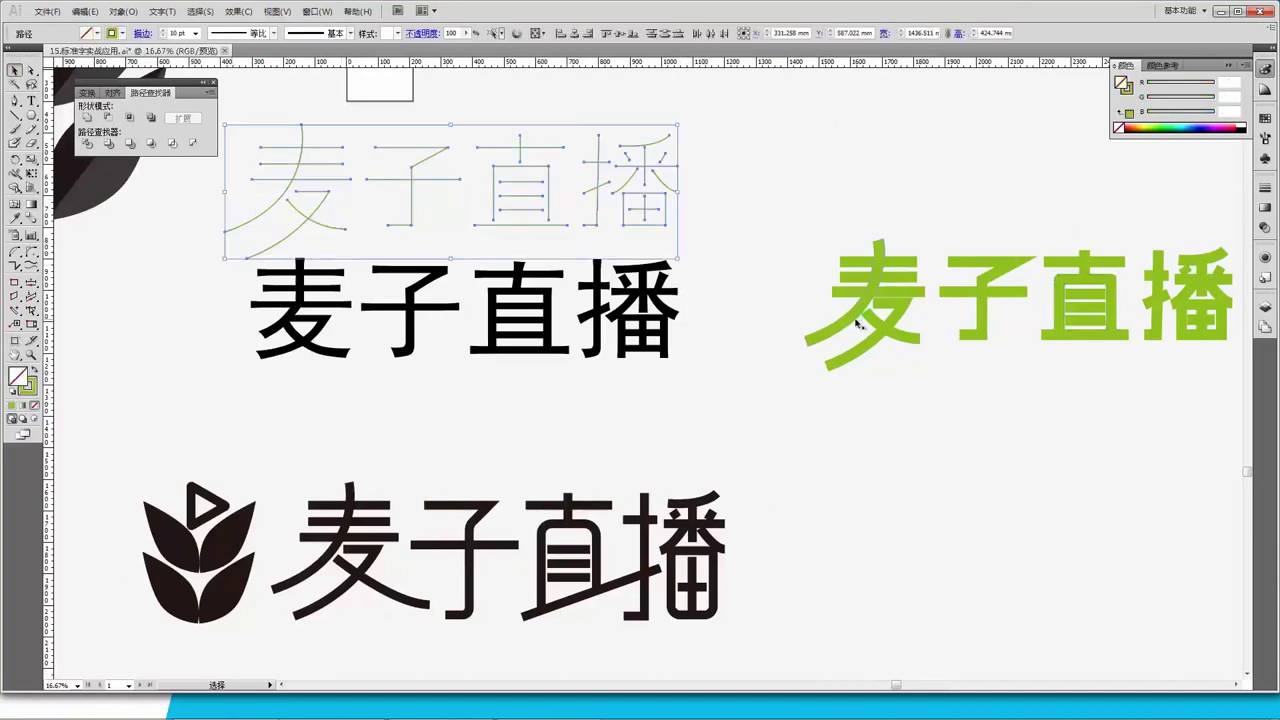
Place horizontal guides along the top and bottom edges of the black wheat-leaf logo and its lettering.
{"action": "scroll", "coordinate": [937, 360], "scroll_direction": "right", "scroll_amount": 3}
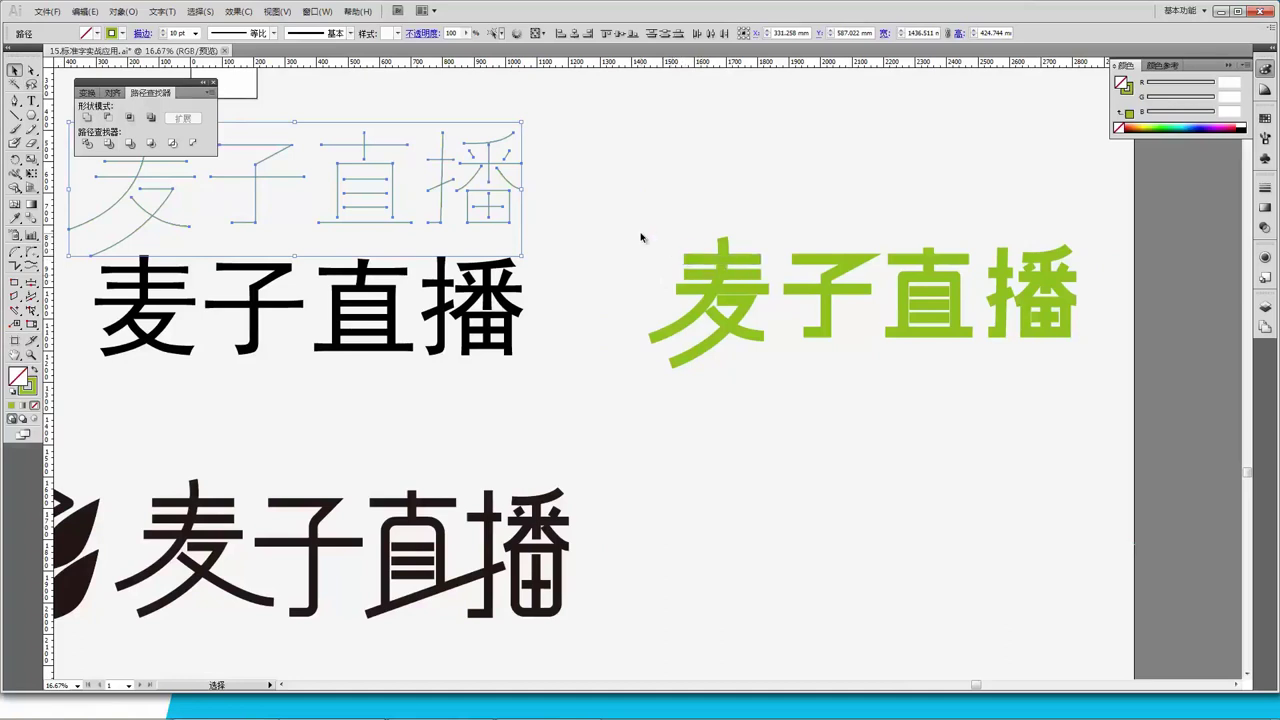
{"action": "left_click_drag", "start_coordinate": [353, 435], "coordinate": [597, 351]}
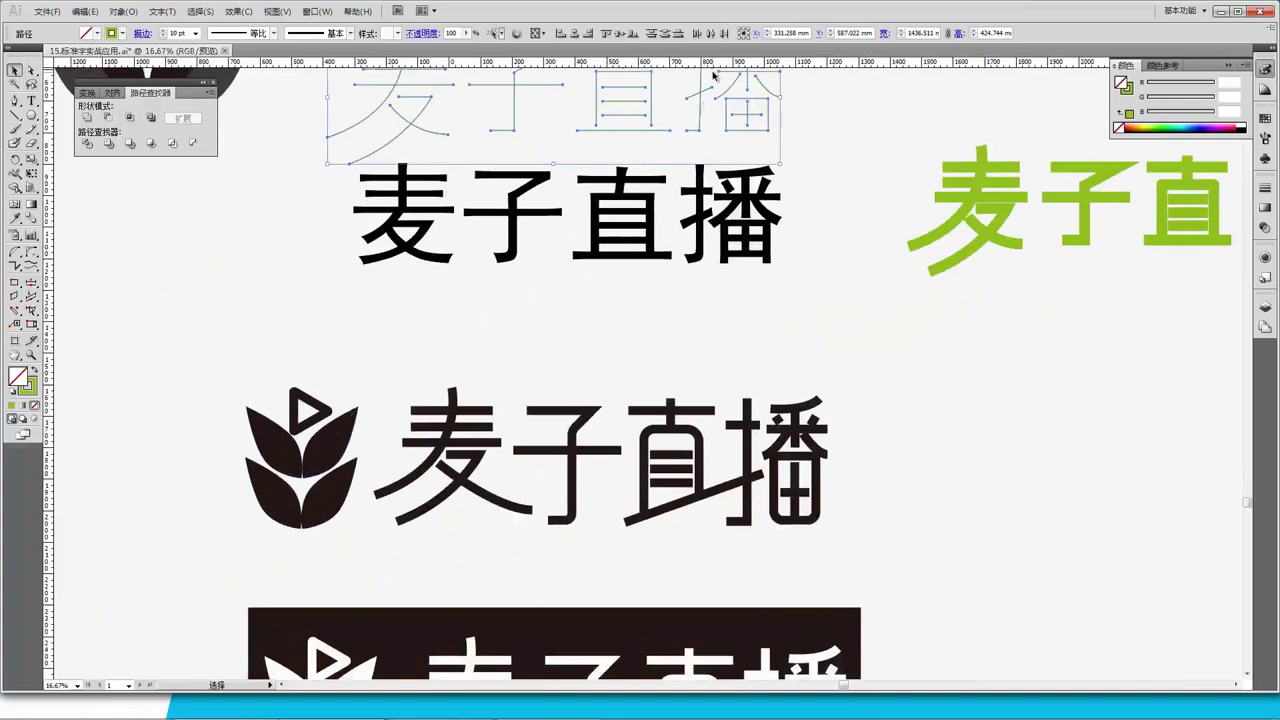
{"action": "left_click_drag", "start_coordinate": [714, 67], "coordinate": [686, 388]}
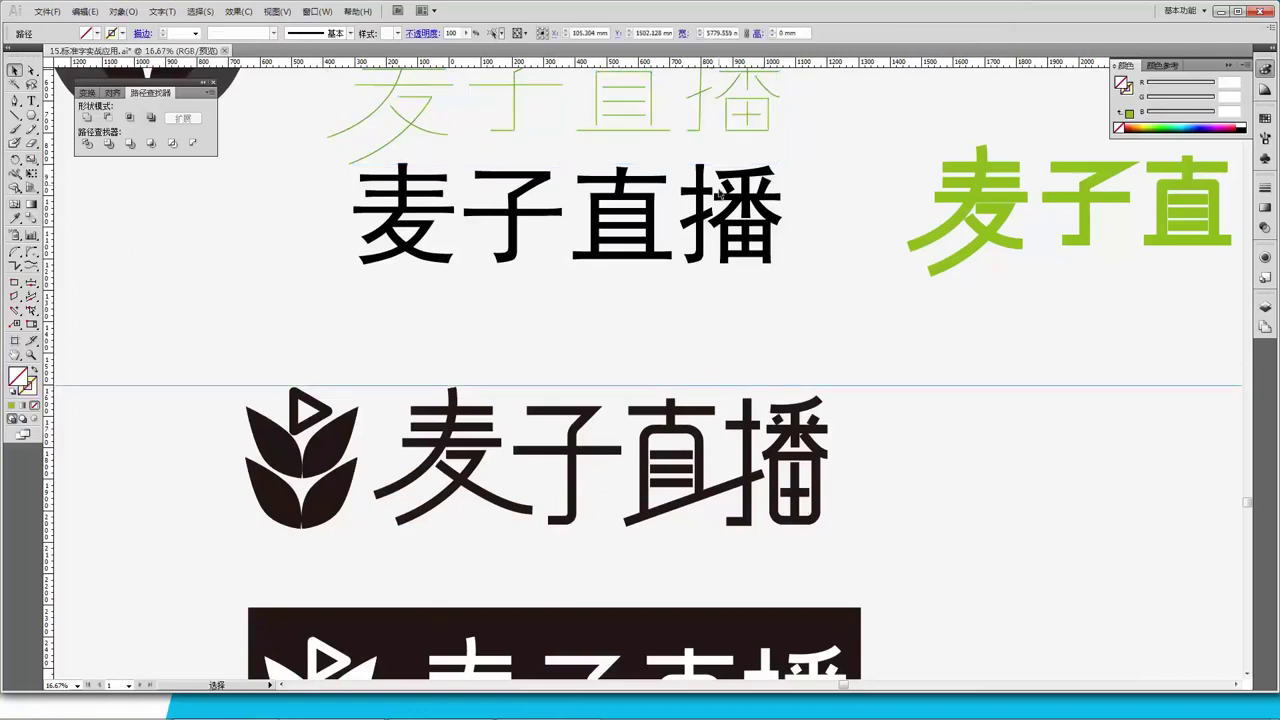
{"action": "left_click_drag", "start_coordinate": [700, 62], "coordinate": [667, 534]}
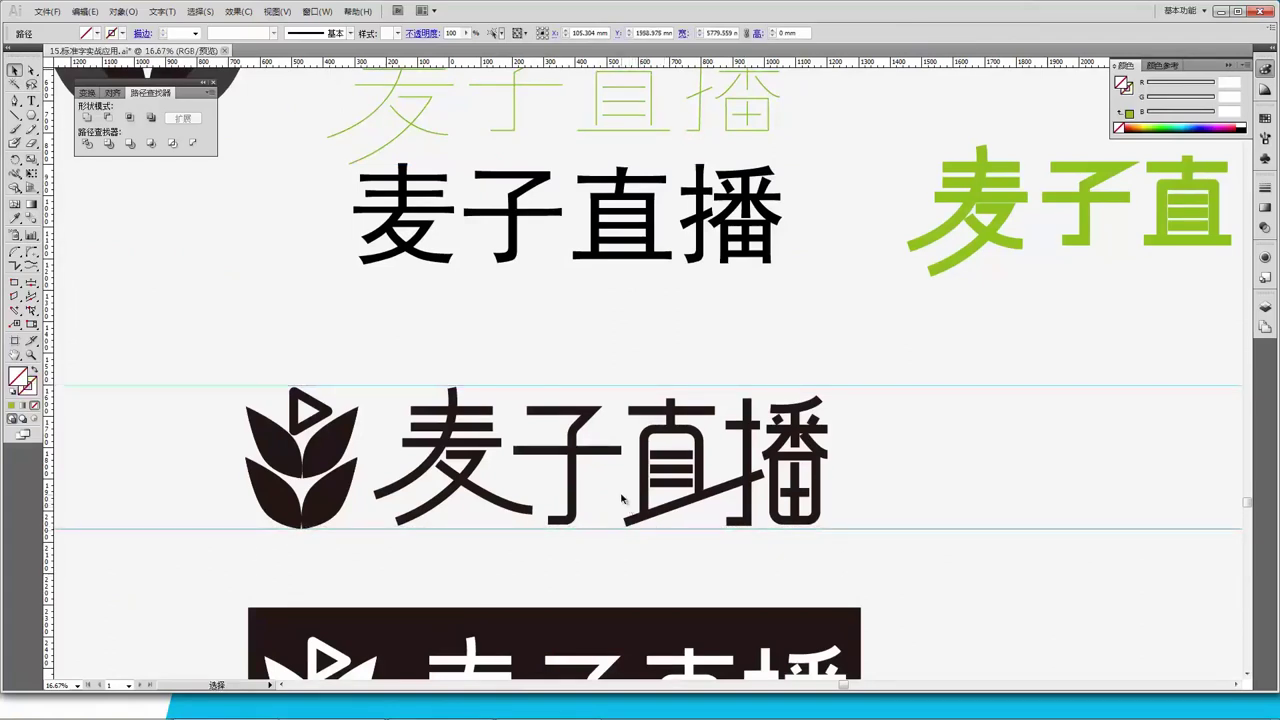
{"action": "scroll", "coordinate": [551, 458], "scroll_direction": "down", "scroll_amount": 1}
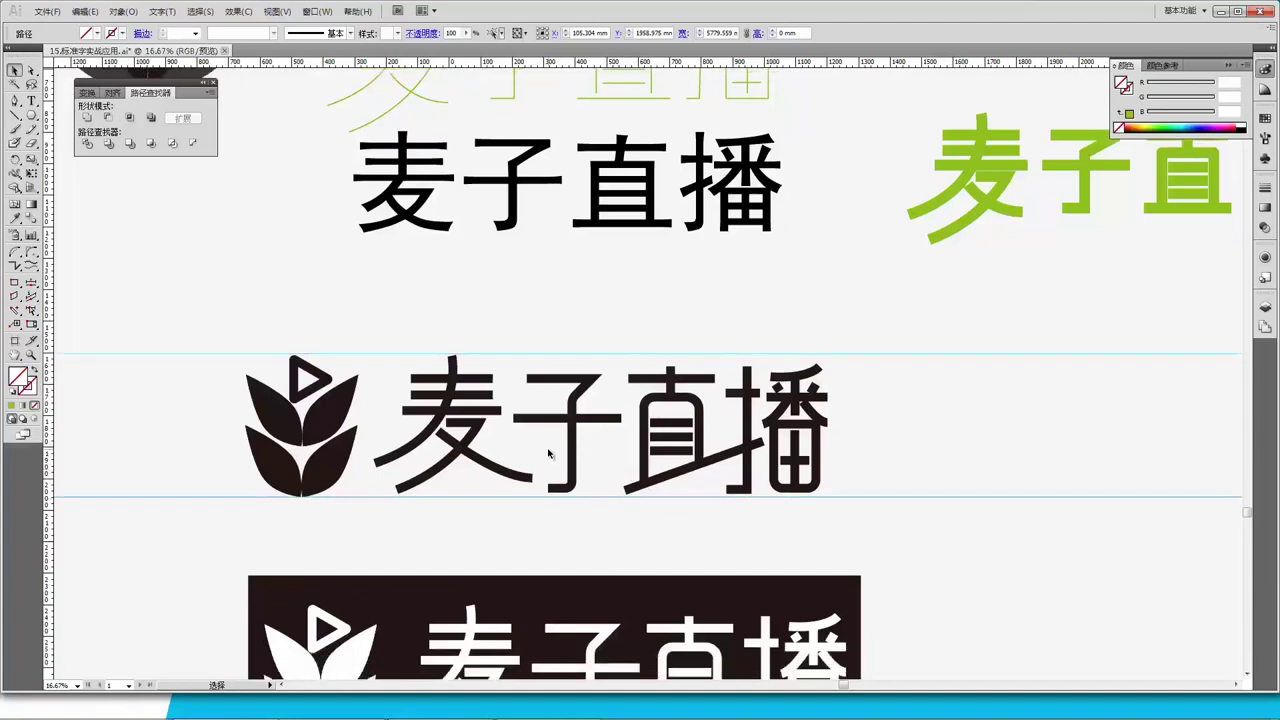
{"action": "scroll", "coordinate": [548, 453], "scroll_direction": "down", "scroll_amount": 2}
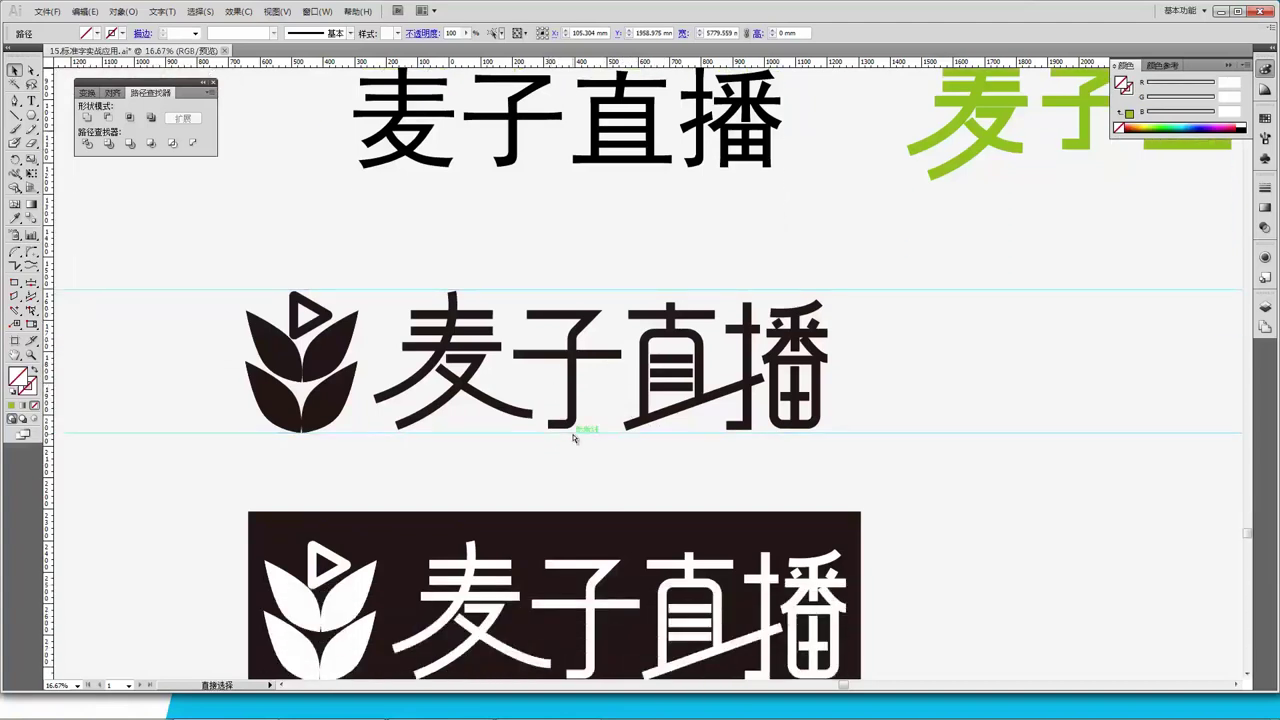
{"action": "key", "text": "ctrl+minus"}
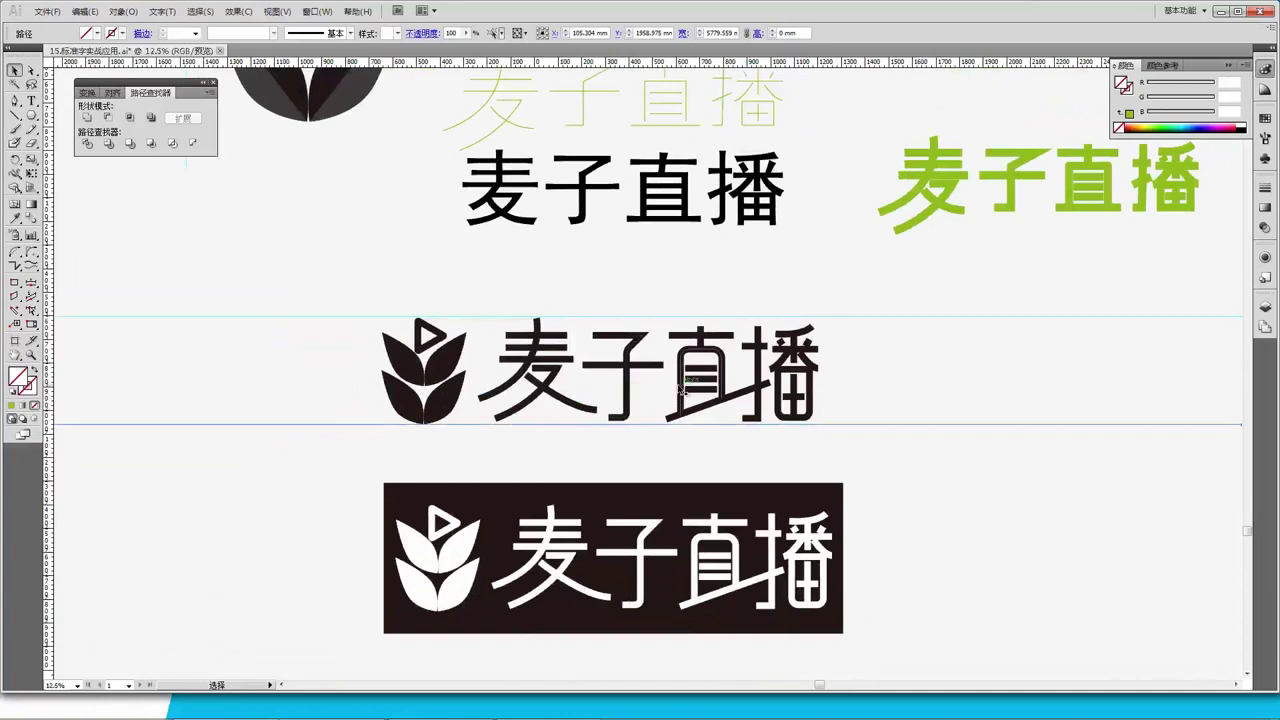
Delete the horizontal guides along the upper and lower edges of the black logo.
{"action": "scroll", "coordinate": [744, 374], "scroll_direction": "up", "scroll_amount": 1}
{"action": "scroll", "coordinate": [626, 354], "scroll_direction": "down", "scroll_amount": 2}
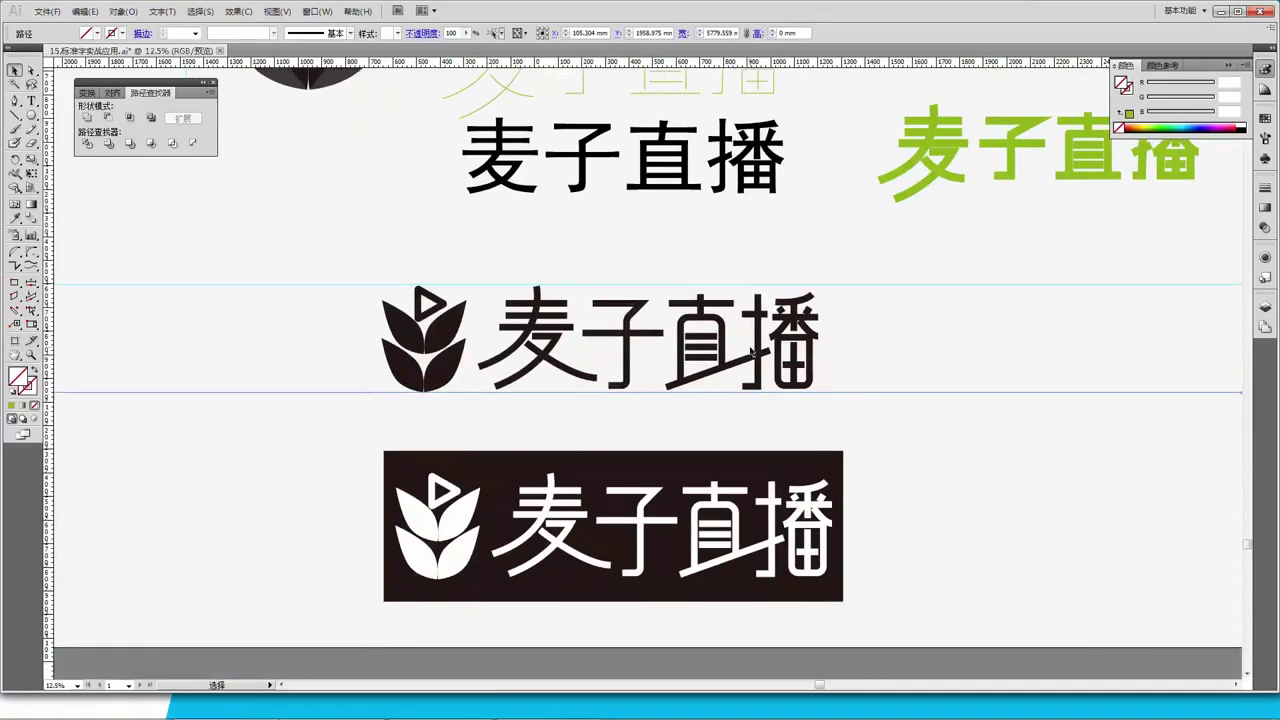
{"action": "left_click", "coordinate": [835, 490]}
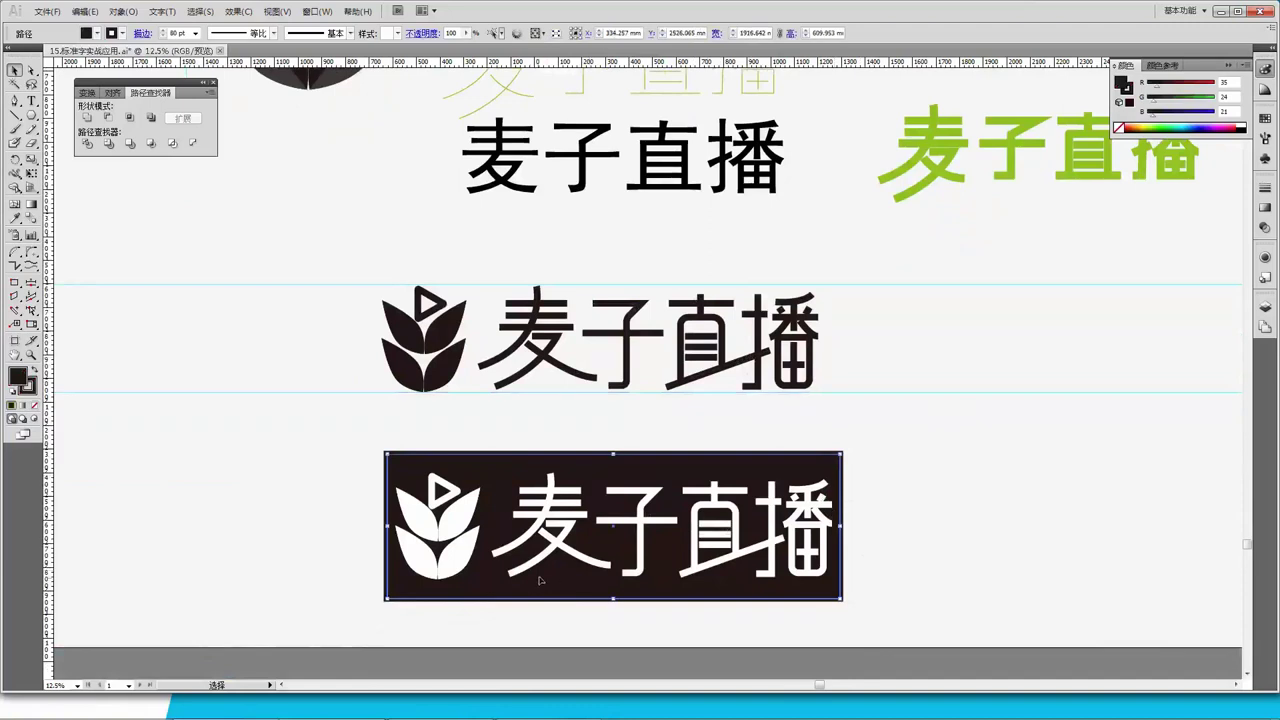
{"action": "scroll", "coordinate": [779, 400], "scroll_direction": "up", "scroll_amount": 2}
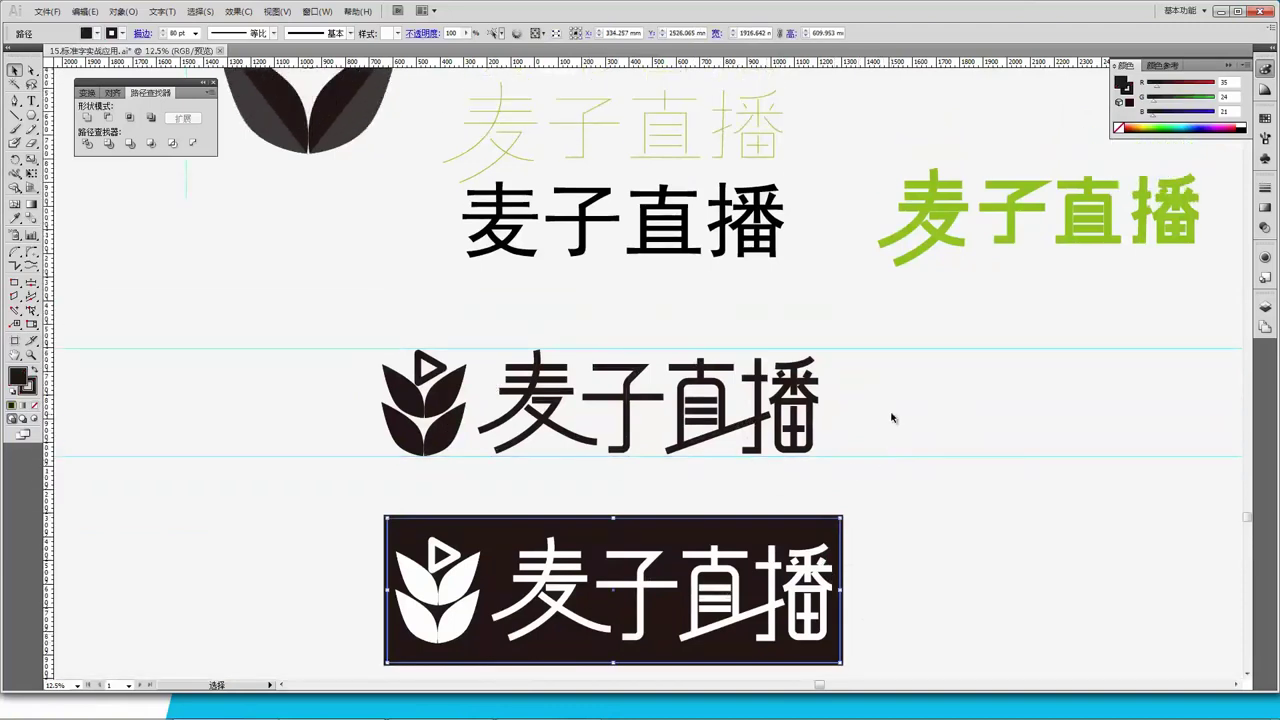
{"action": "left_click_drag", "start_coordinate": [889, 443], "coordinate": [729, 429]}
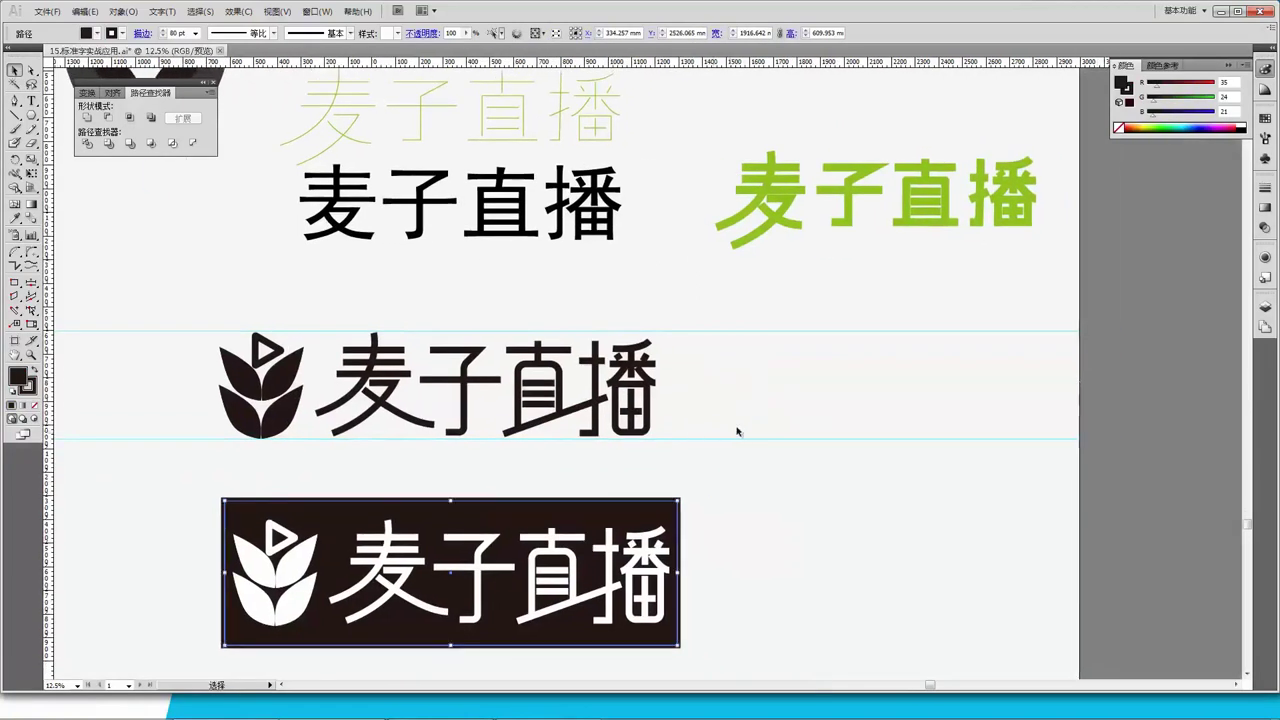
{"action": "left_click", "coordinate": [752, 286]}
{"action": "left_click", "coordinate": [415, 419]}
{"action": "left_click", "coordinate": [724, 416]}
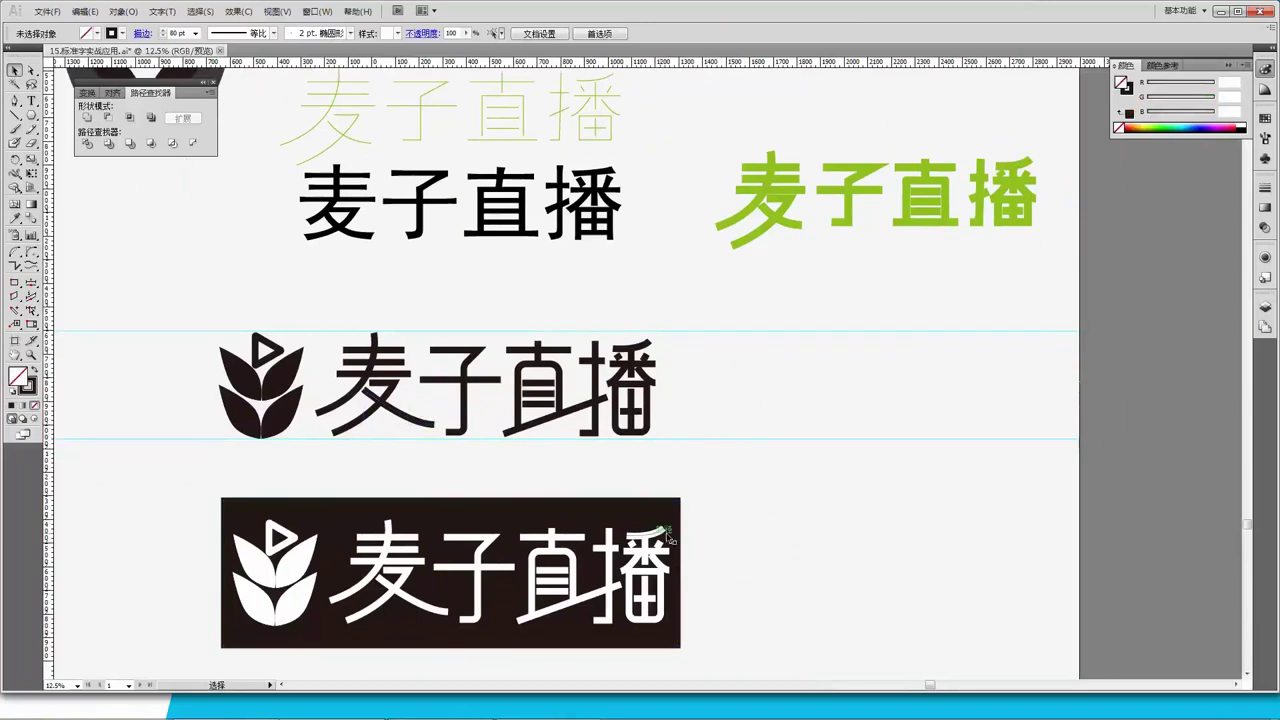
{"action": "left_click_drag", "start_coordinate": [790, 470], "coordinate": [772, 340]}
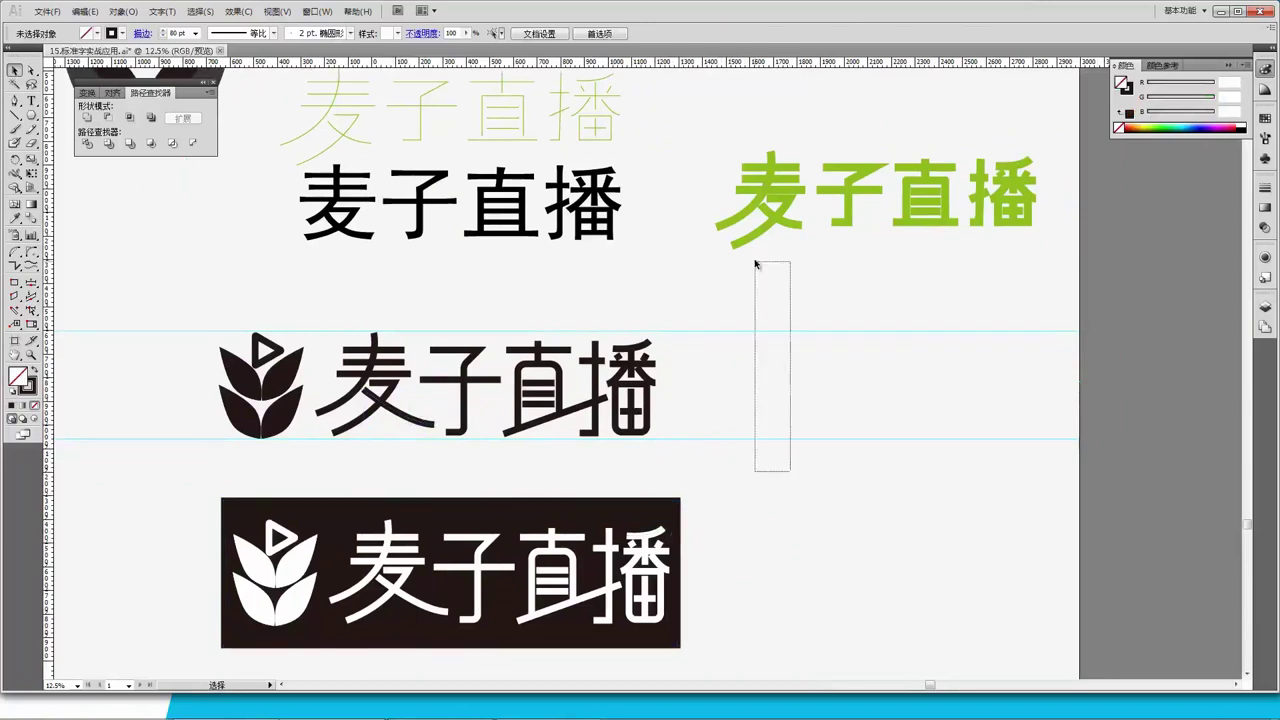
{"action": "key", "text": "Delete"}
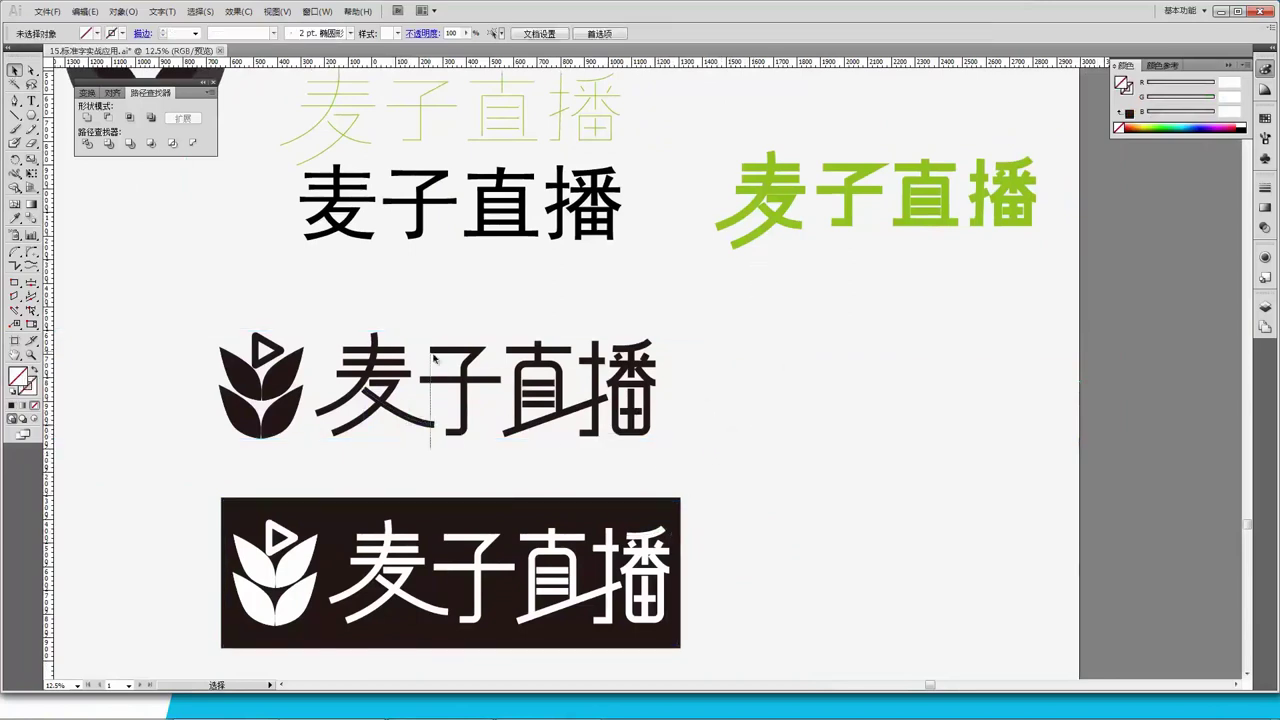
Move the black 麦子直播 logo lettering away from its symbol to the free area near the artboard's right edge, and shift the bold green lettering upward.
{"action": "left_click", "coordinate": [410, 372]}
{"action": "left_click_drag", "start_coordinate": [684, 397], "coordinate": [745, 403]}
{"action": "left_click_drag", "start_coordinate": [558, 381], "coordinate": [899, 418]}
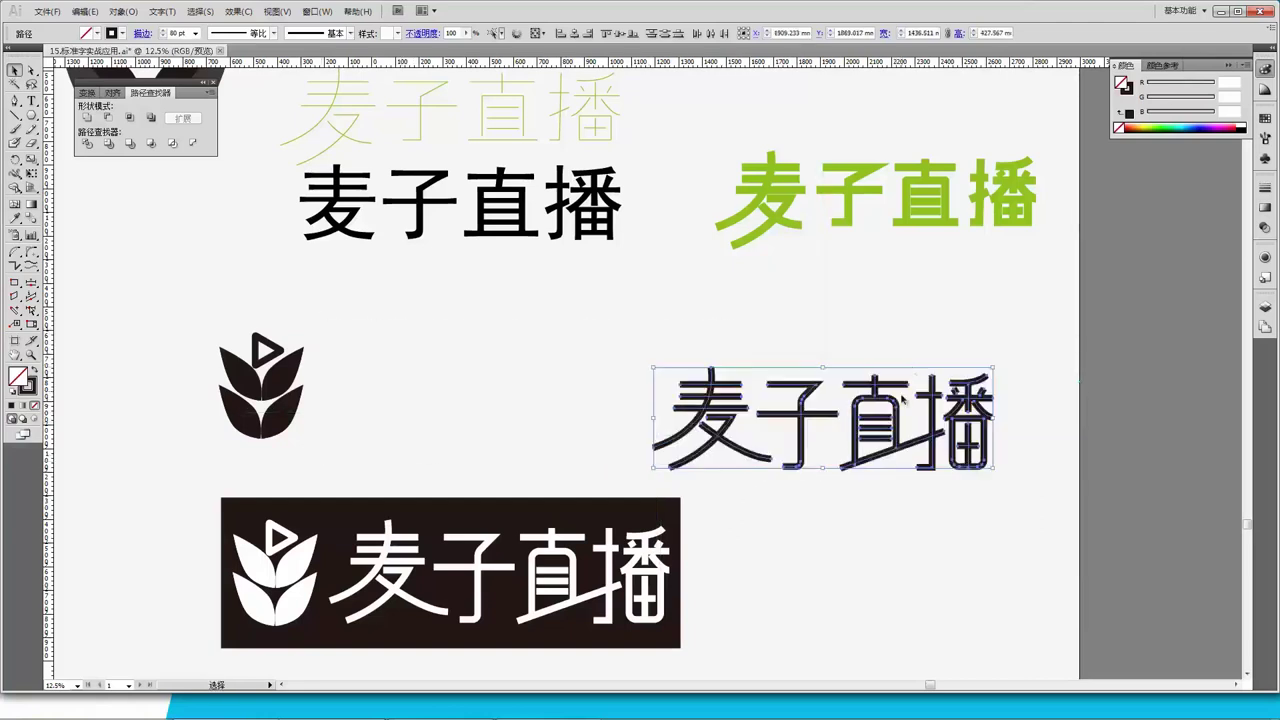
{"action": "scroll", "coordinate": [806, 423], "scroll_direction": "up", "scroll_amount": 2}
{"action": "scroll", "coordinate": [806, 423], "scroll_direction": "right", "scroll_amount": 2}
{"action": "left_click_drag", "start_coordinate": [585, 240], "coordinate": [585, 240]}
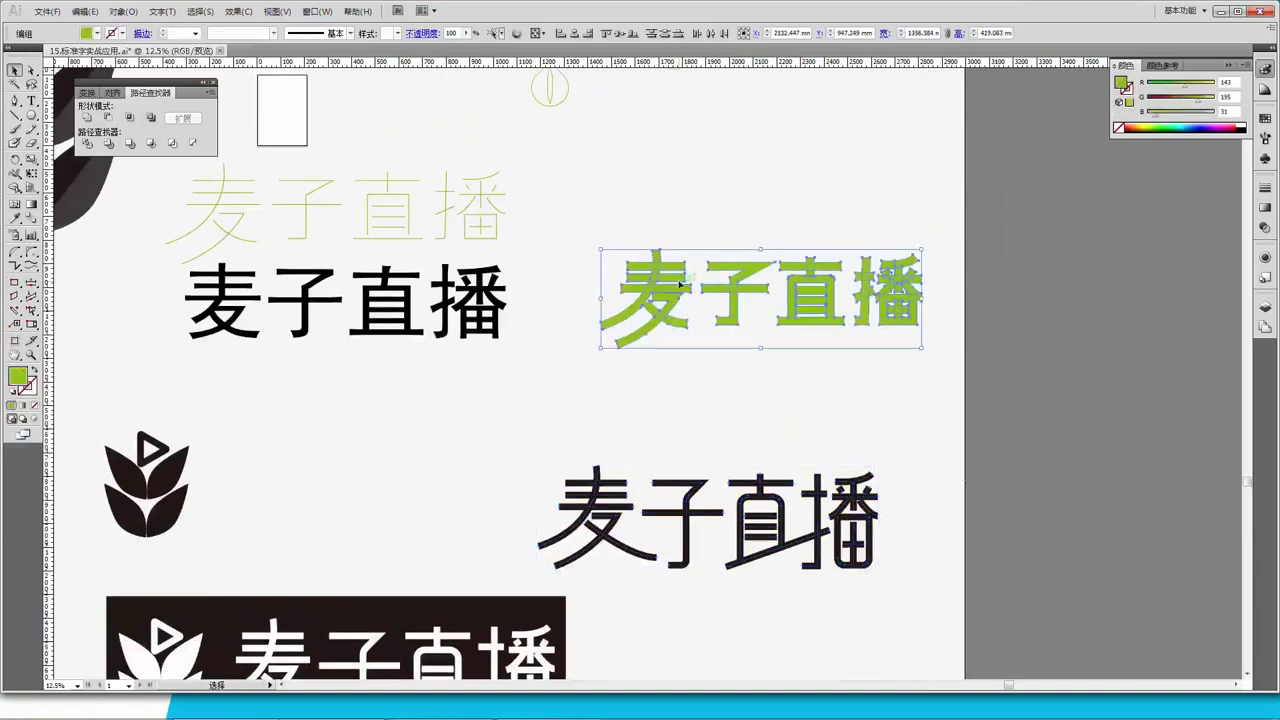
{"action": "left_click_drag", "start_coordinate": [676, 291], "coordinate": [654, 162]}
{"action": "left_click", "coordinate": [337, 381]}
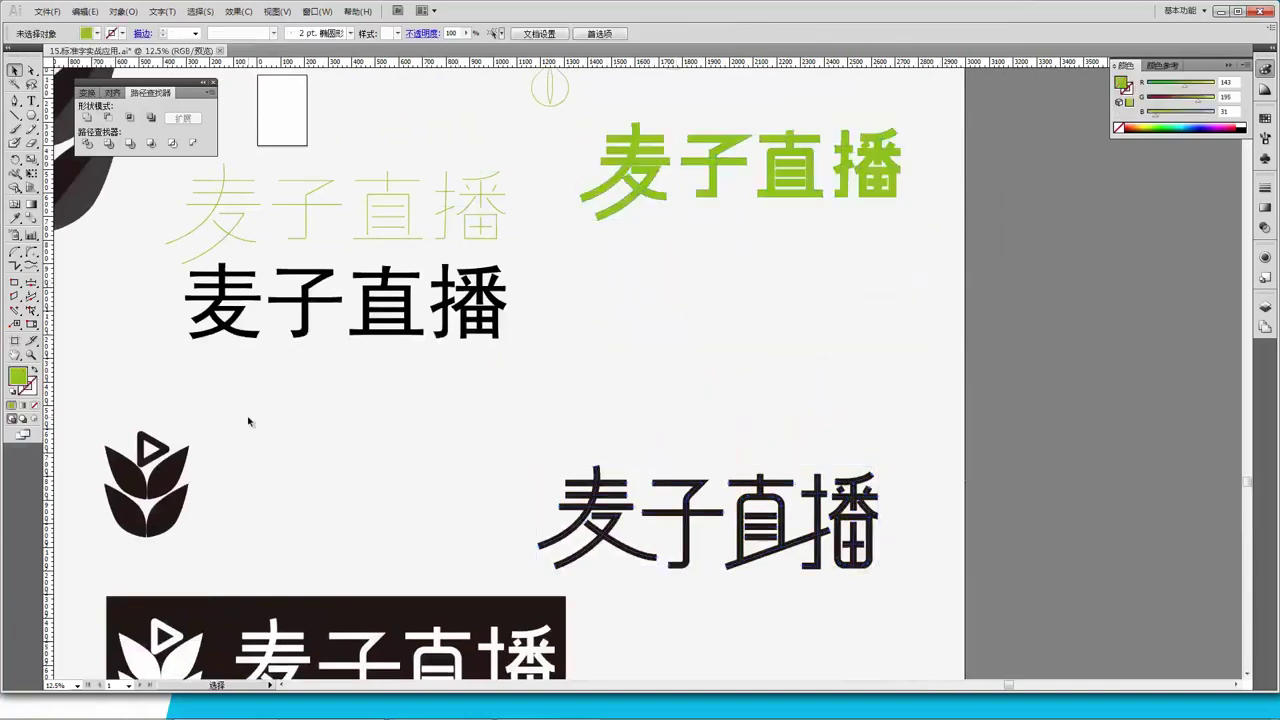
Place the black wheat-leaf play symbol centrally above the relocated black lettering for a stacked logo layout.
{"action": "left_click", "coordinate": [182, 495]}
{"action": "left_click_drag", "start_coordinate": [180, 482], "coordinate": [757, 394]}
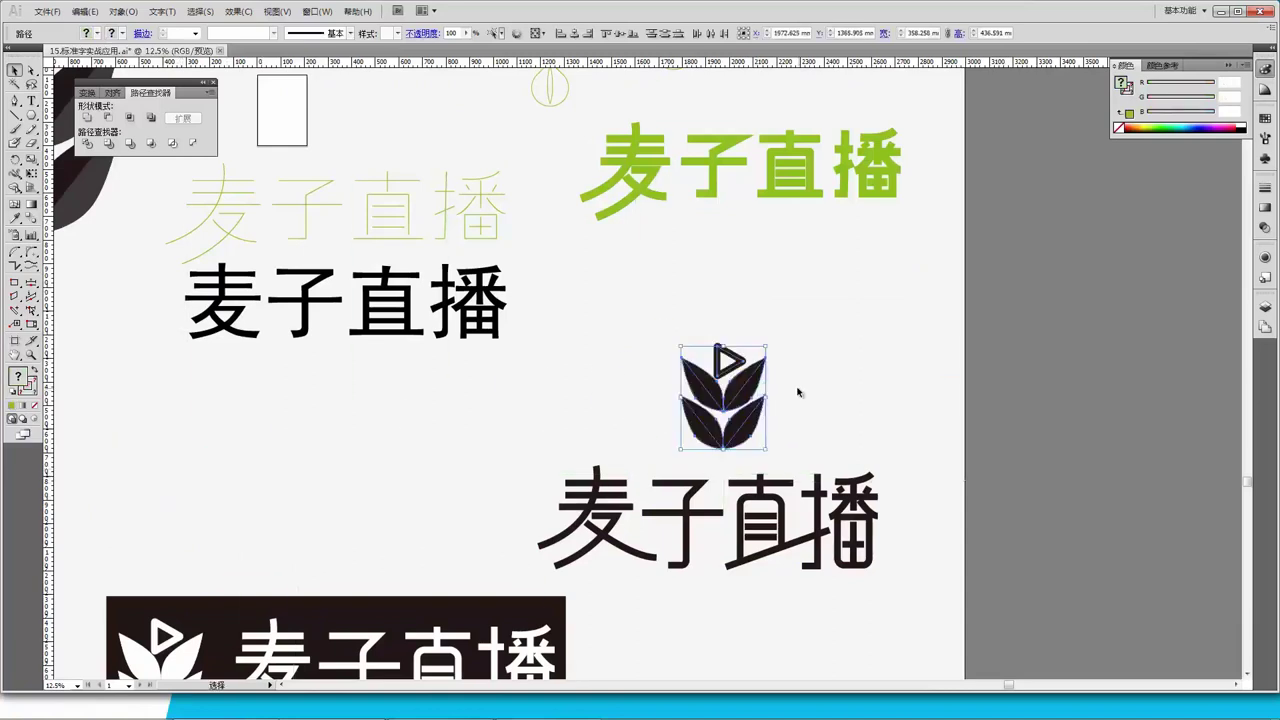
{"action": "left_click", "coordinate": [804, 394]}
{"action": "left_click_drag", "start_coordinate": [645, 314], "coordinate": [773, 449]}
Expand the fills and strokes of the black logo lettering, and scale it down proportionally about its centre to about 1083 mm wide.
{"action": "left_click_drag", "start_coordinate": [883, 575], "coordinate": [546, 460]}
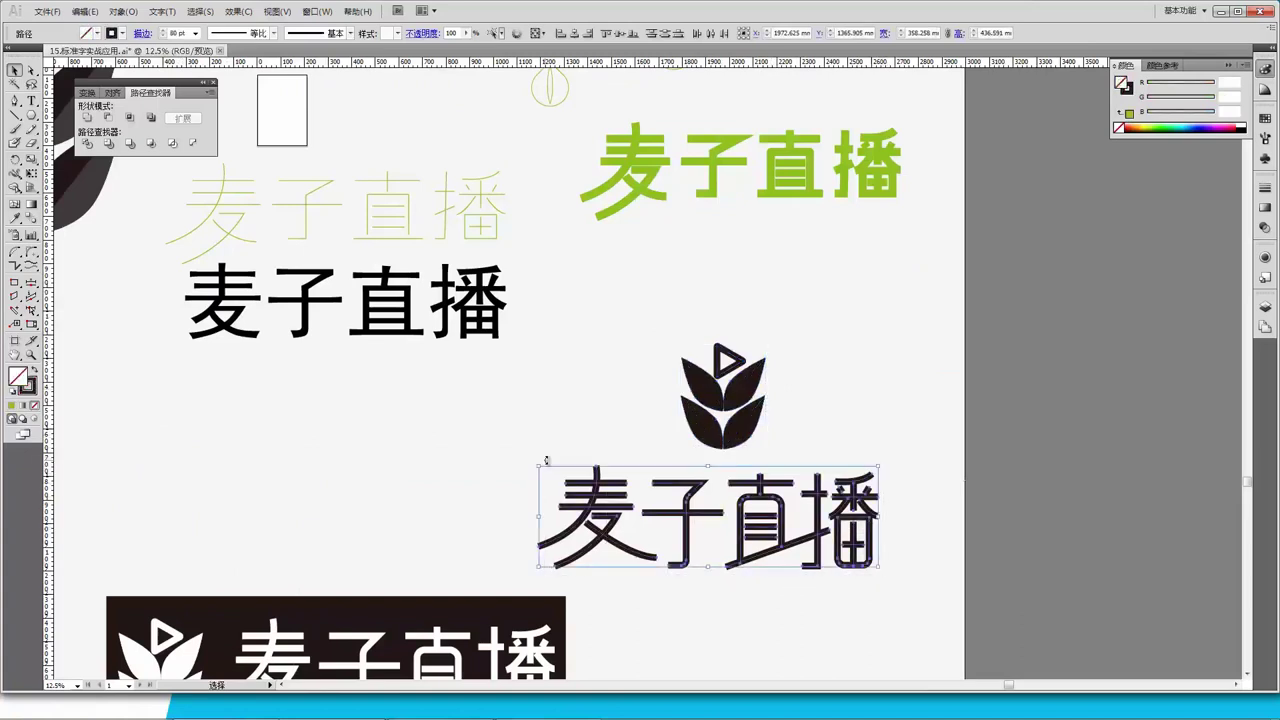
{"action": "scroll", "coordinate": [529, 229], "scroll_direction": "up", "scroll_amount": 6}
{"action": "scroll", "coordinate": [549, 235], "scroll_direction": "up", "scroll_amount": 3}
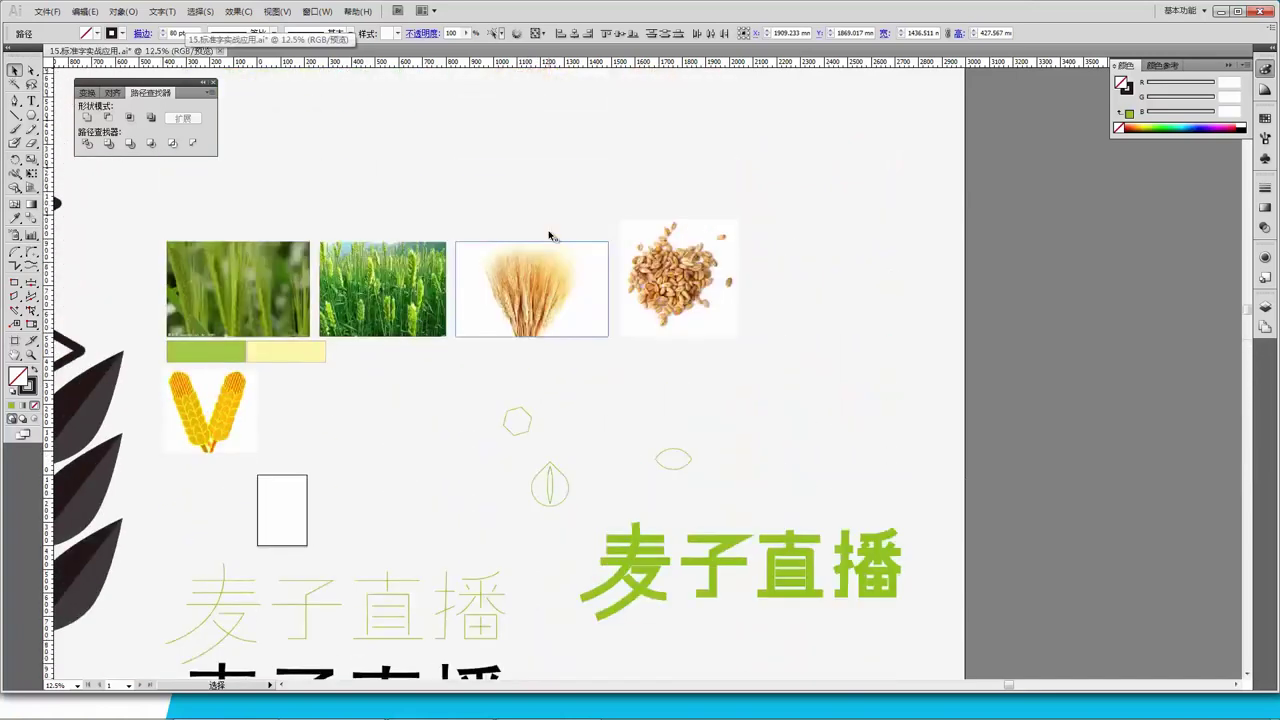
{"action": "scroll", "coordinate": [414, 166], "scroll_direction": "down", "scroll_amount": 3}
{"action": "scroll", "coordinate": [554, 292], "scroll_direction": "down", "scroll_amount": 5}
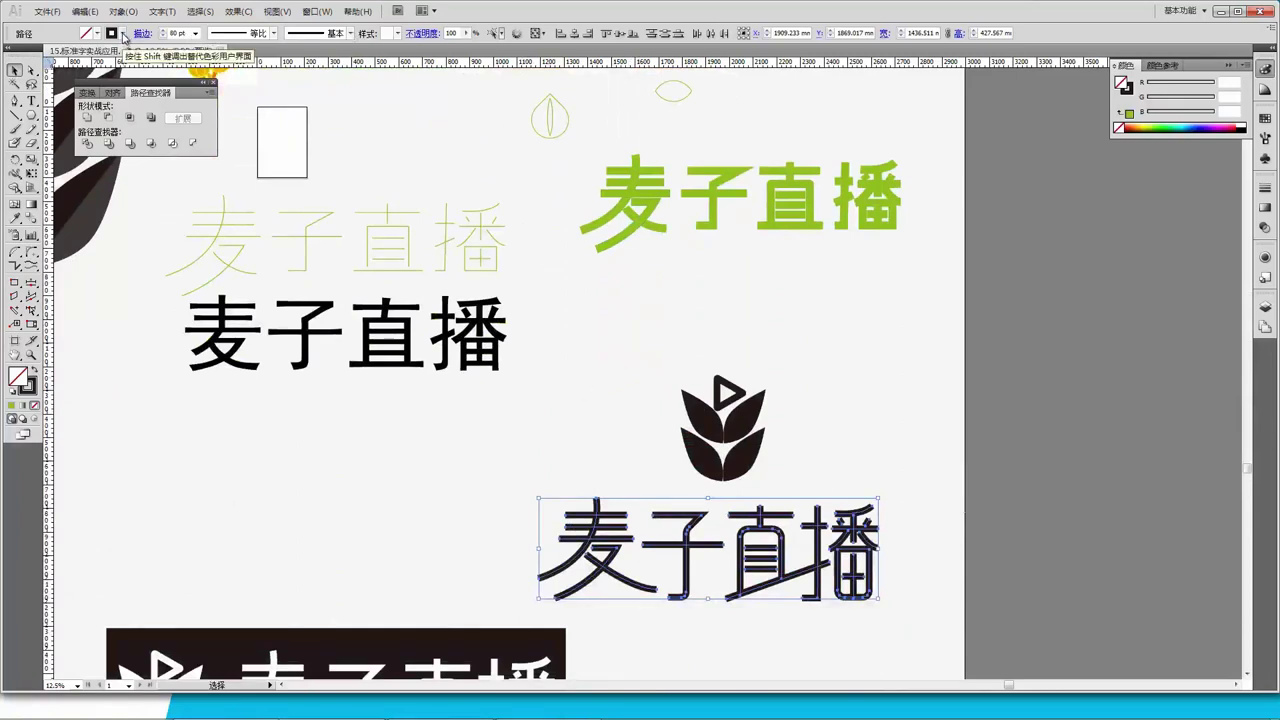
{"action": "left_click", "coordinate": [123, 11]}
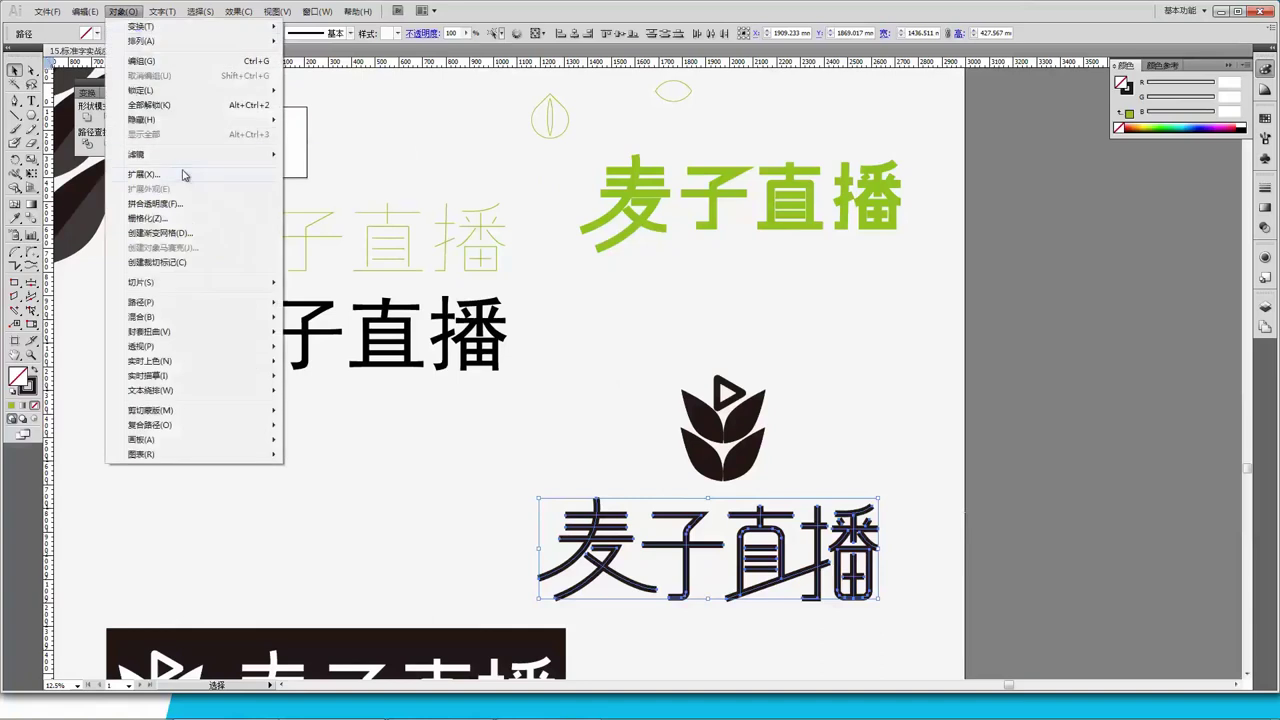
{"action": "left_click", "coordinate": [145, 174]}
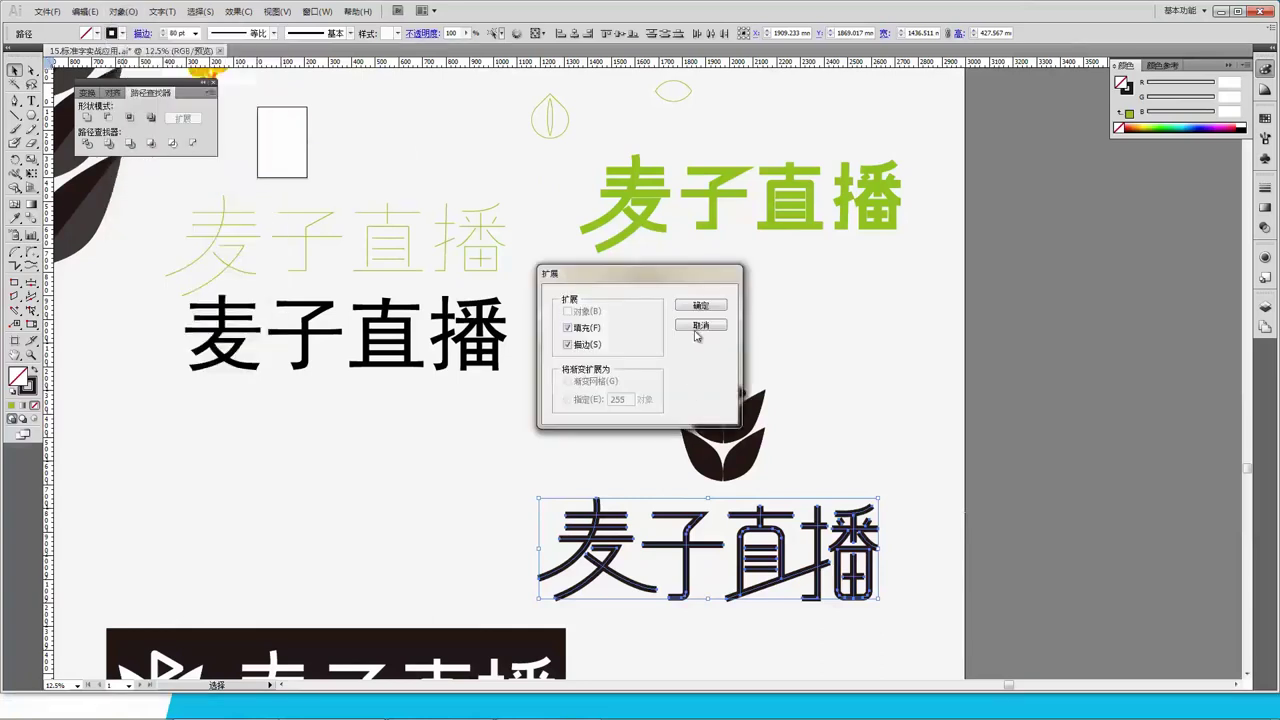
{"action": "left_click", "coordinate": [701, 306]}
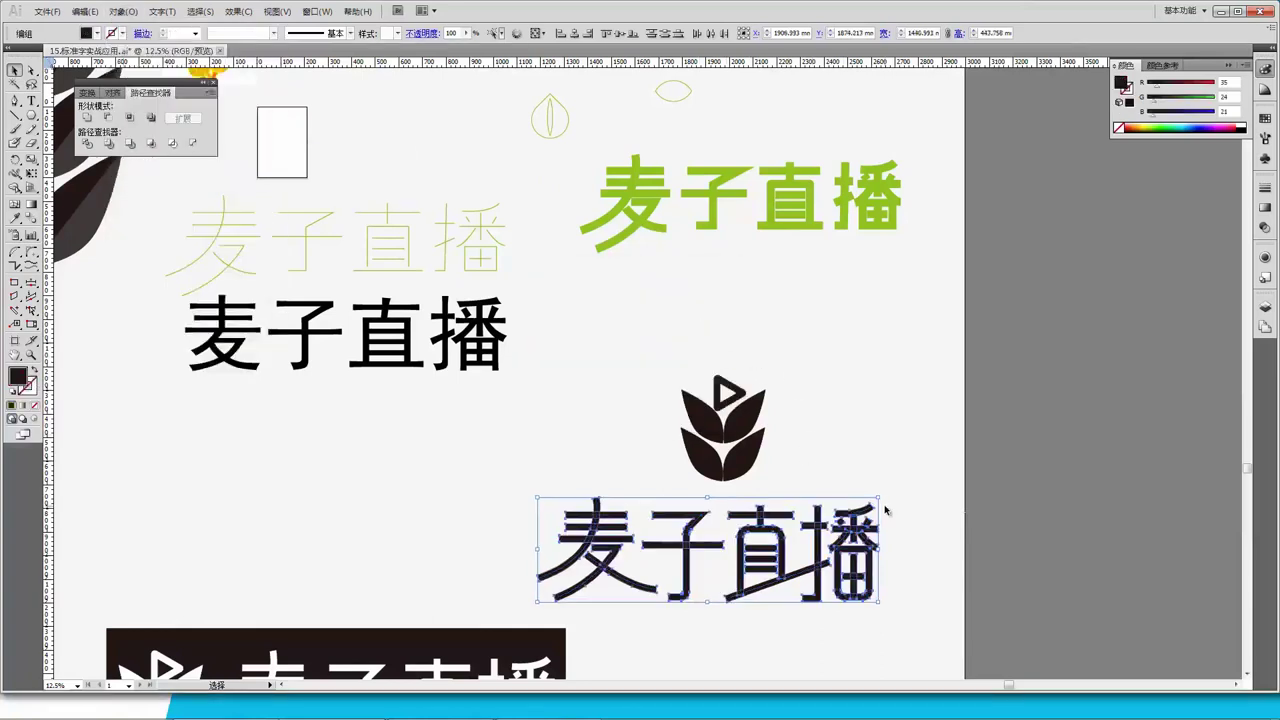
{"action": "left_click_drag", "start_coordinate": [879, 497], "coordinate": [845, 515]}
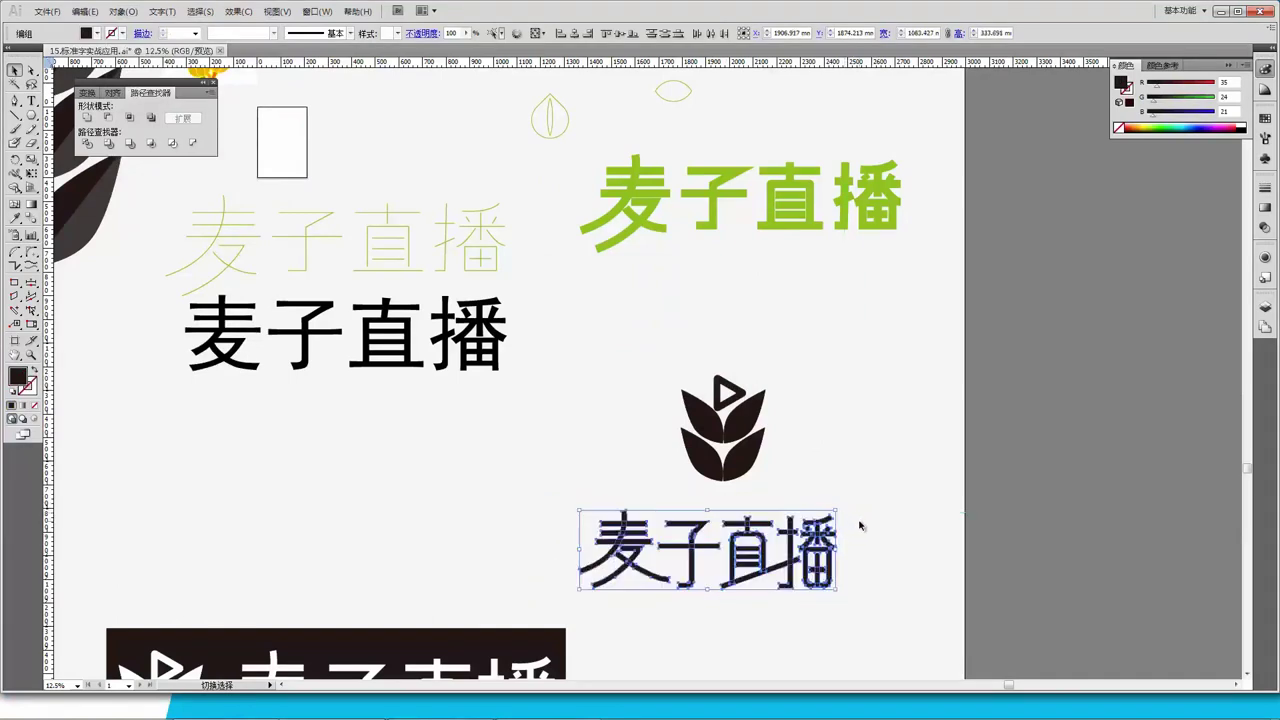
{"action": "left_click", "coordinate": [859, 525]}
Move the two small slanted dots out of the upper part of 播 to the empty area beside the lettering.
{"action": "key", "text": "z"}
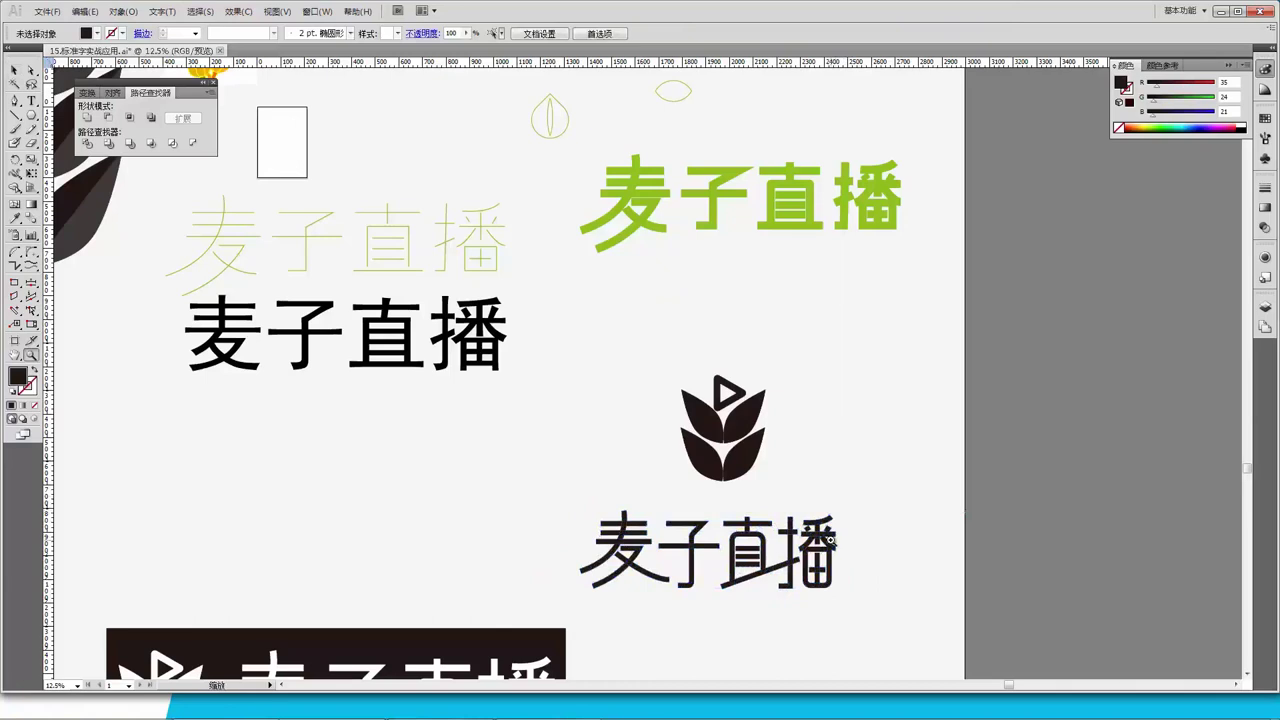
{"action": "left_click", "coordinate": [840, 530]}
{"action": "left_click_drag", "start_coordinate": [913, 524], "coordinate": [633, 440]}
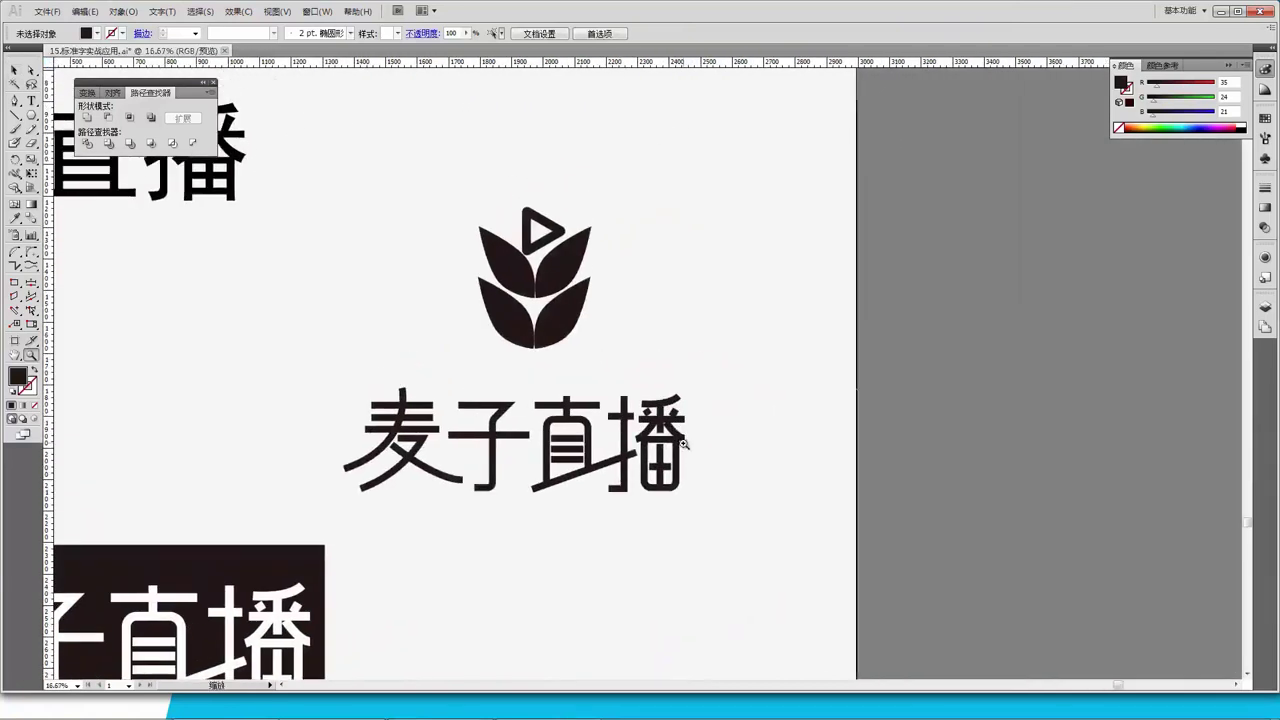
{"action": "key", "text": "ctrl+equal"}
{"action": "key", "text": "v"}
{"action": "mouse_move", "coordinate": [927, 362]}
{"action": "left_mouse_down"}
{"action": "mouse_move", "coordinate": [953, 289]}
{"action": "mouse_move", "coordinate": [1000, 337]}
{"action": "mouse_move", "coordinate": [725, 397]}
{"action": "mouse_move", "coordinate": [845, 398]}
{"action": "left_mouse_up"}
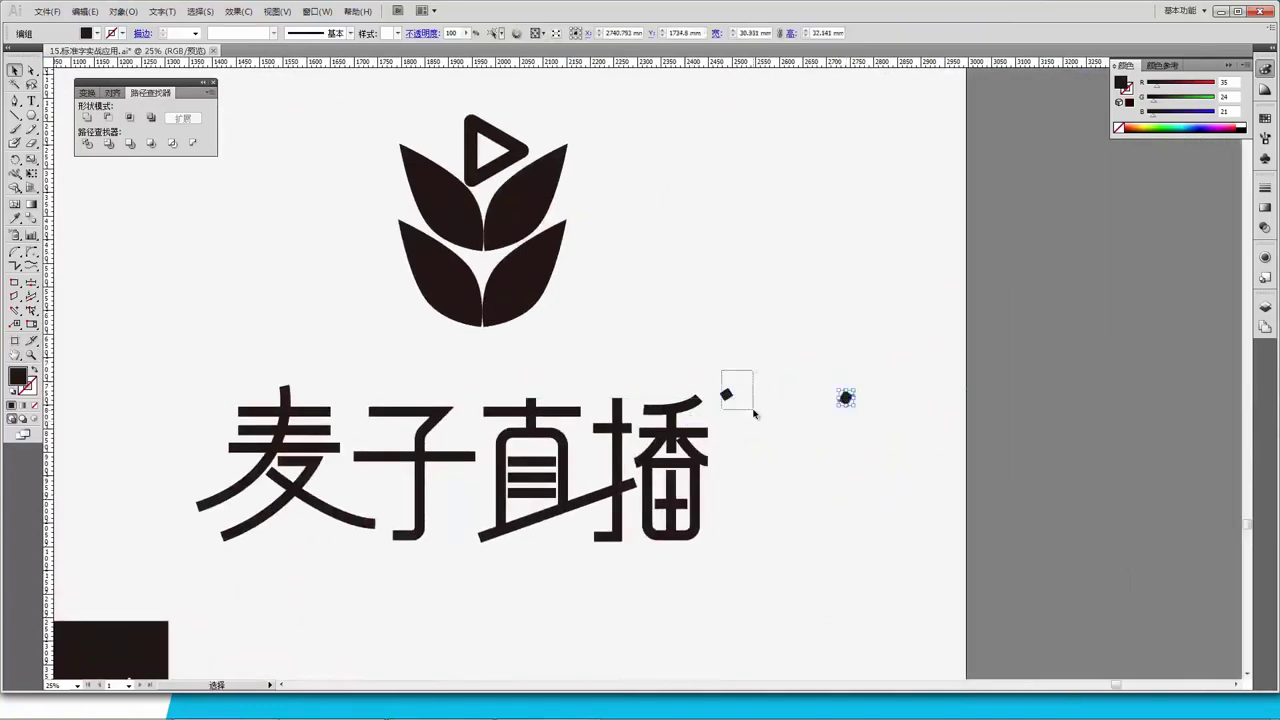
{"action": "left_click_drag", "start_coordinate": [726, 395], "coordinate": [846, 369]}
{"action": "left_click", "coordinate": [789, 363]}
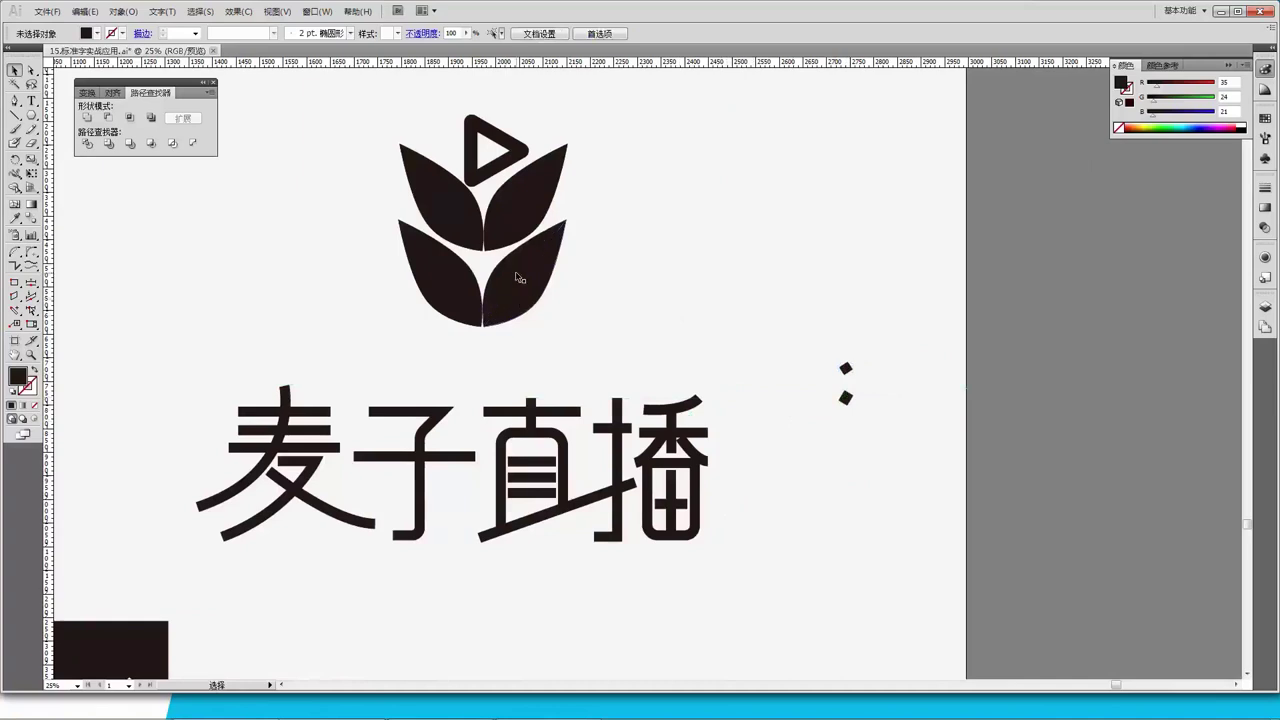
Take the lower-right leaf from the symbol, shrink it to about 34 × 43 mm, and position it as the right dot of 播.
{"action": "left_click_drag", "start_coordinate": [519, 278], "coordinate": [724, 340]}
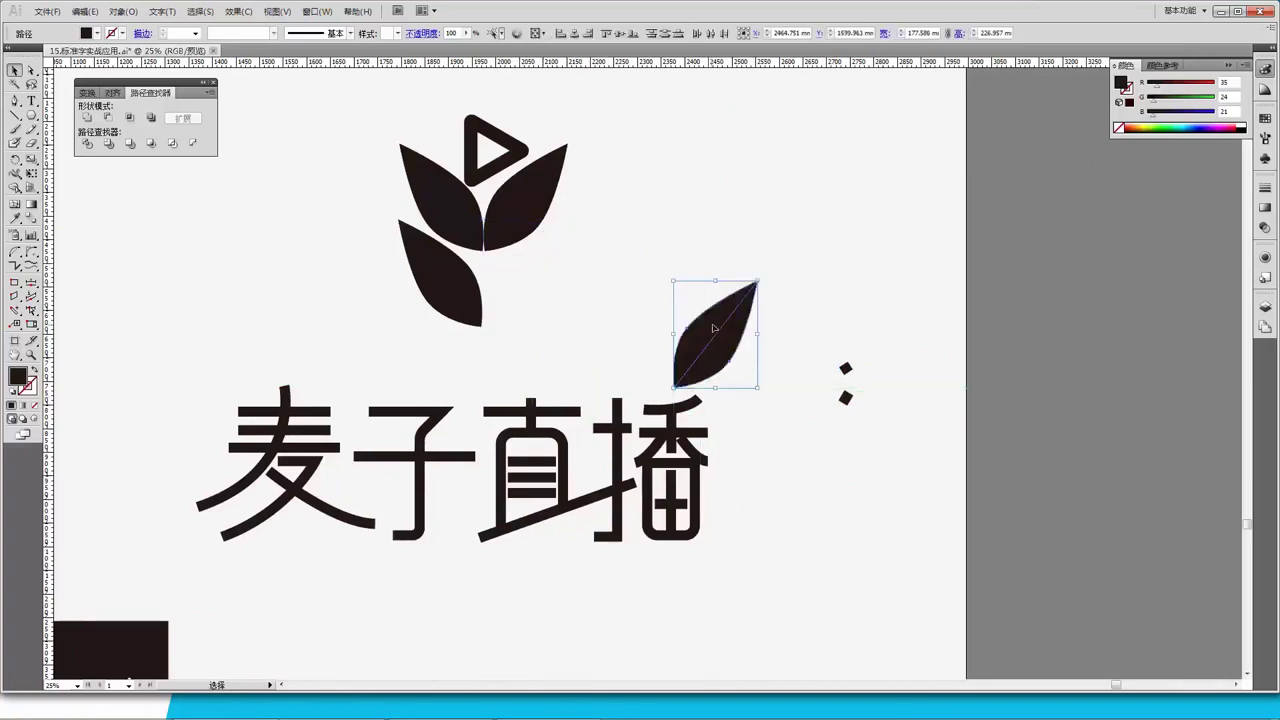
{"action": "left_click_drag", "start_coordinate": [757, 287], "coordinate": [710, 404]}
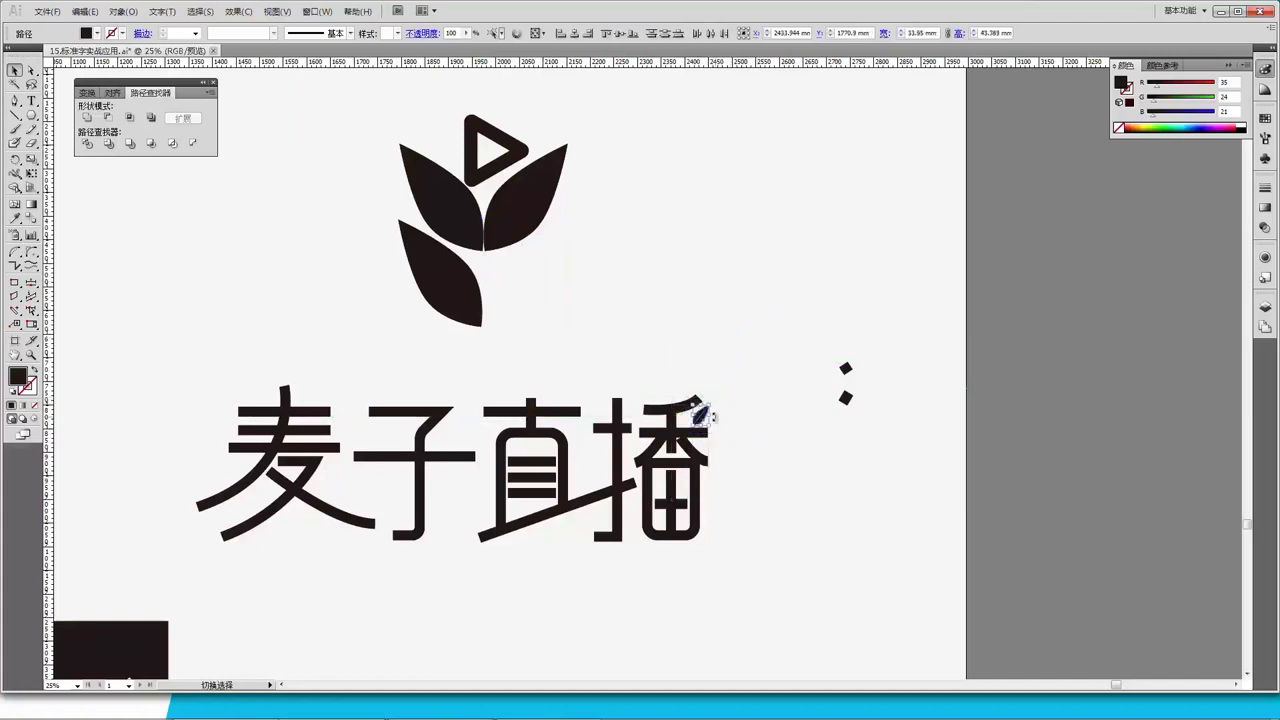
{"action": "key", "text": "shift+Left"}
{"action": "key", "text": "shift+Left"}
{"action": "key", "text": "shift+Left"}
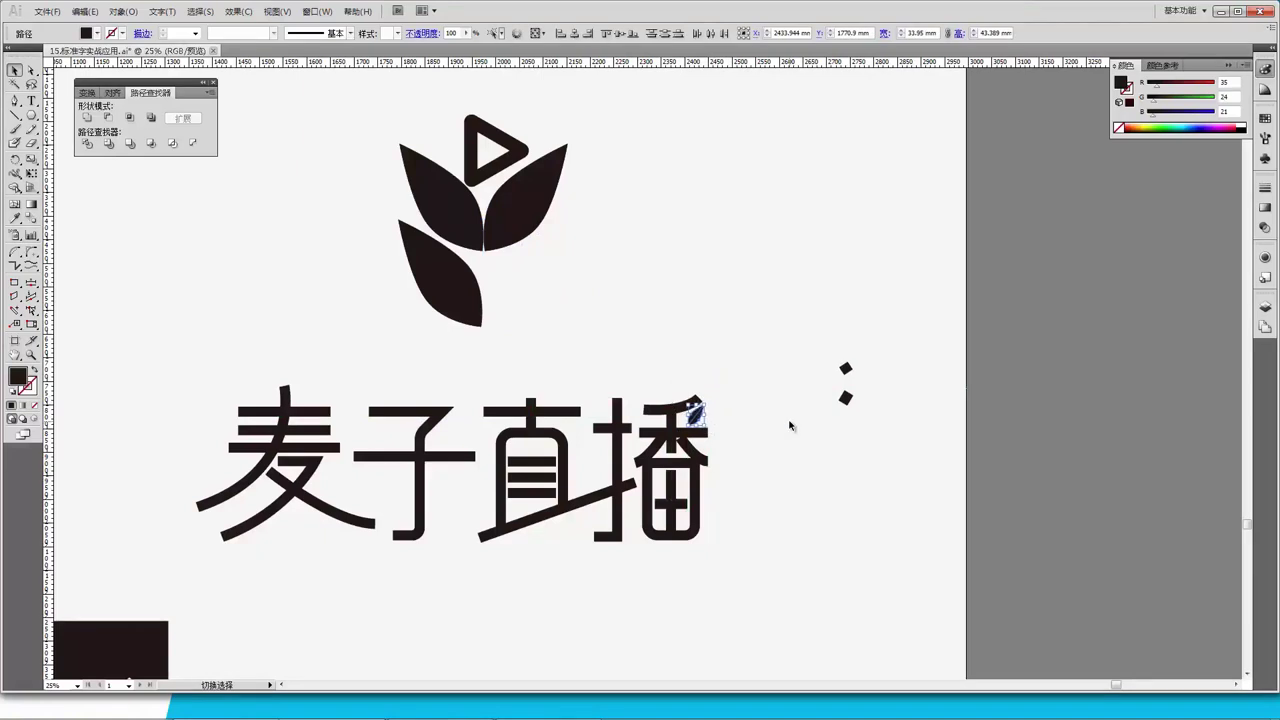
{"action": "key", "text": "shift+Down"}
{"action": "key", "text": "shift+Left"}
{"action": "key", "text": "shift+Left"}
{"action": "key", "text": "shift+Left"}
{"action": "key", "text": "shift+Left"}
Create a mirrored copy of the small leaf in 播 using Reflect across the vertical axis.
{"action": "right_click", "coordinate": [688, 418]}
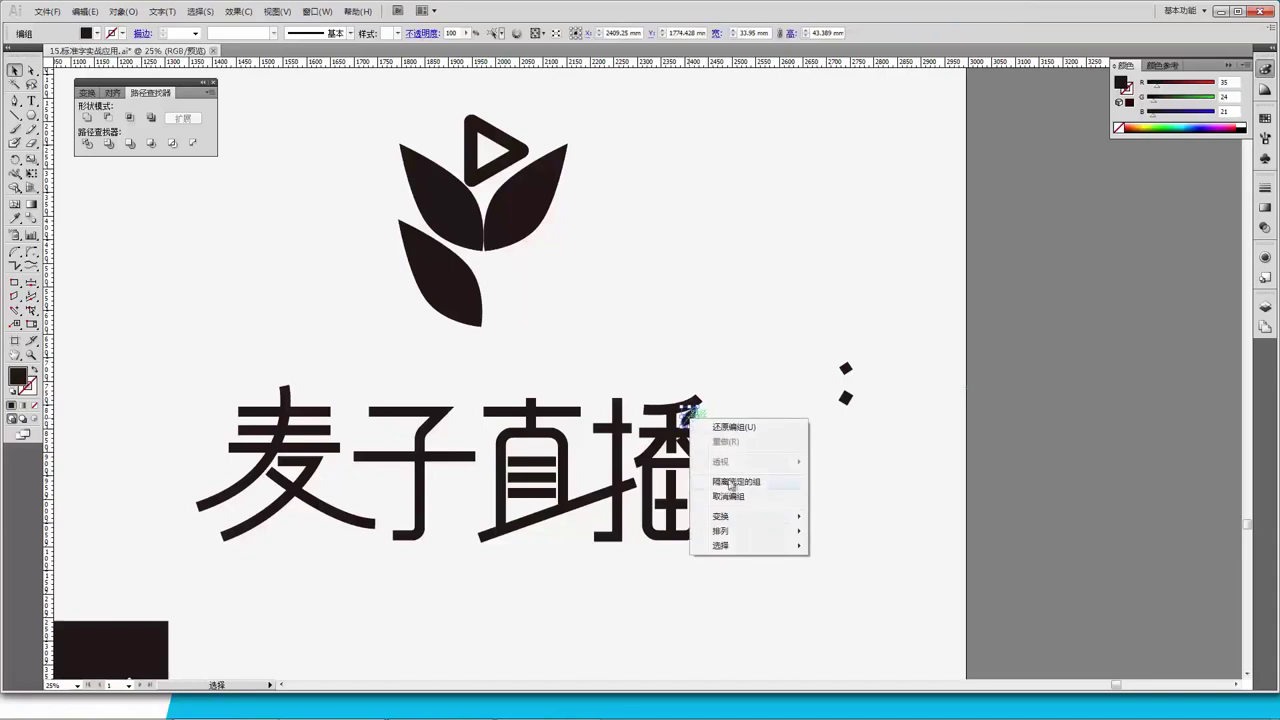
{"action": "mouse_move", "coordinate": [780, 516]}
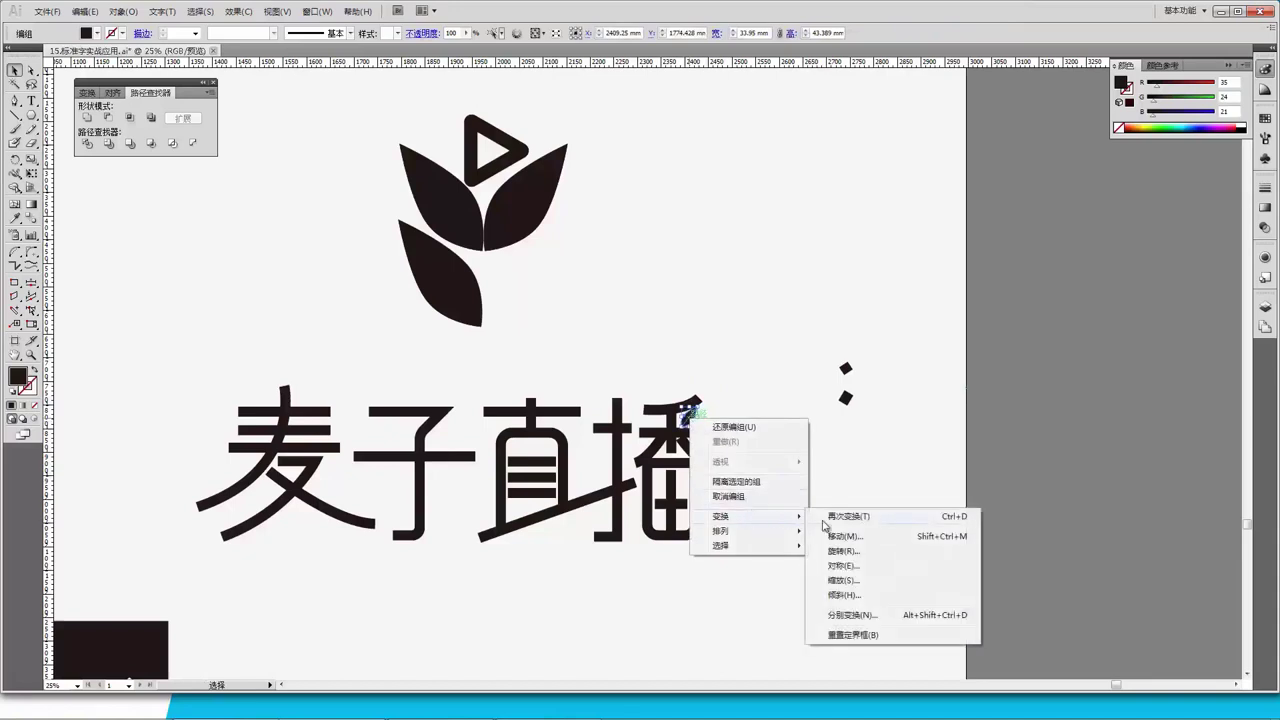
{"action": "left_click", "coordinate": [848, 566]}
{"action": "left_click_drag", "start_coordinate": [670, 281], "coordinate": [264, 252]}
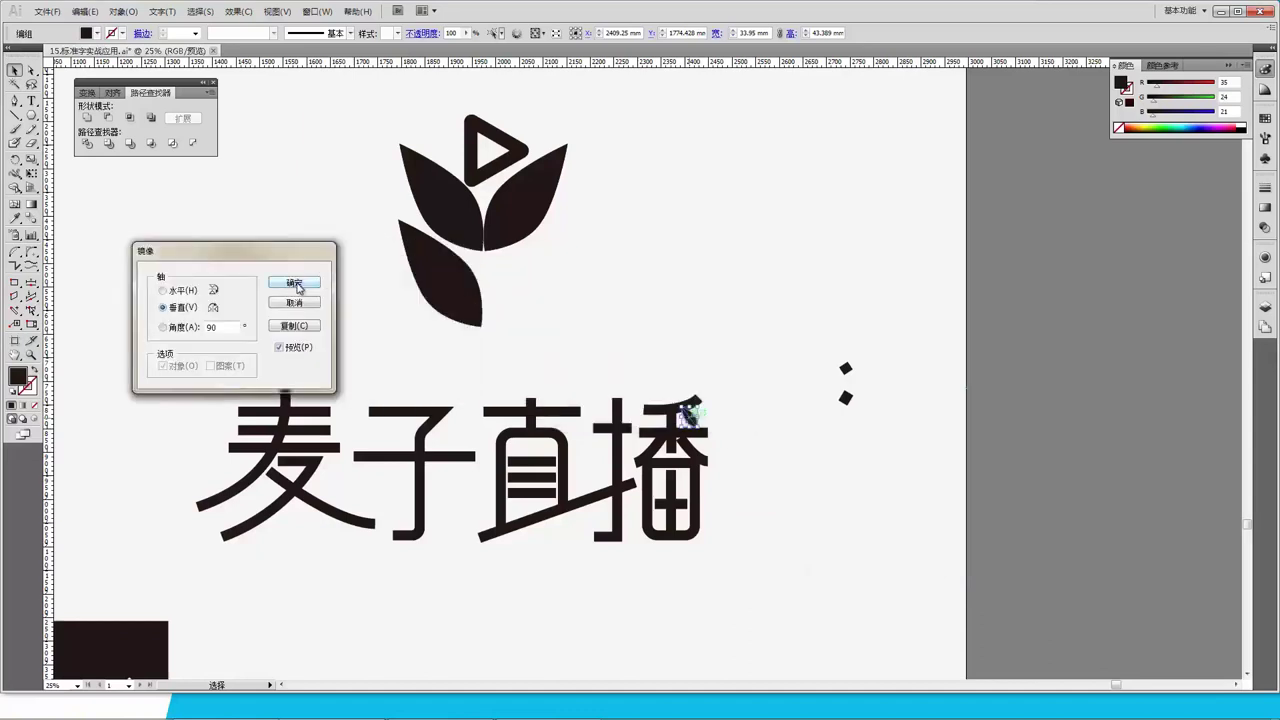
{"action": "left_click", "coordinate": [279, 348]}
{"action": "left_click", "coordinate": [279, 348]}
{"action": "left_click", "coordinate": [279, 348]}
{"action": "left_click", "coordinate": [290, 325]}
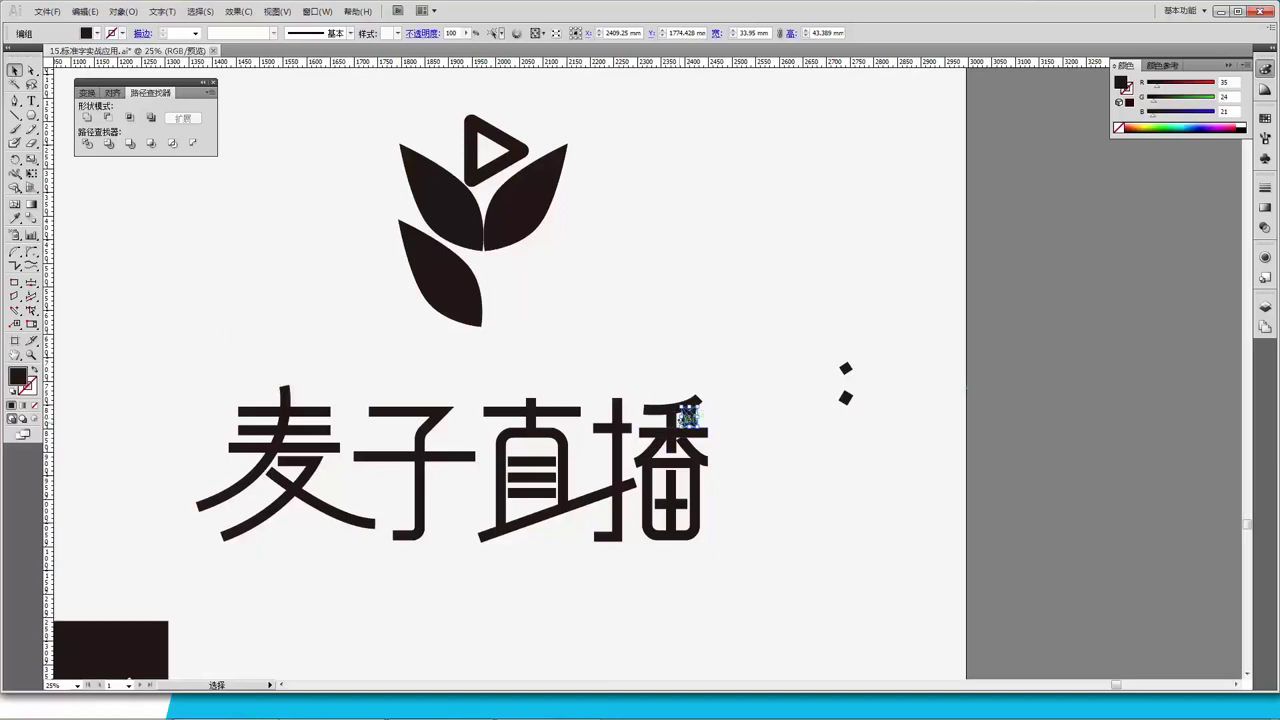
Position the mirrored leaf copy as the left dot of 播, opposite the first small leaf.
{"action": "left_click_drag", "start_coordinate": [688, 418], "coordinate": [650, 418]}
{"action": "left_click", "coordinate": [761, 464]}
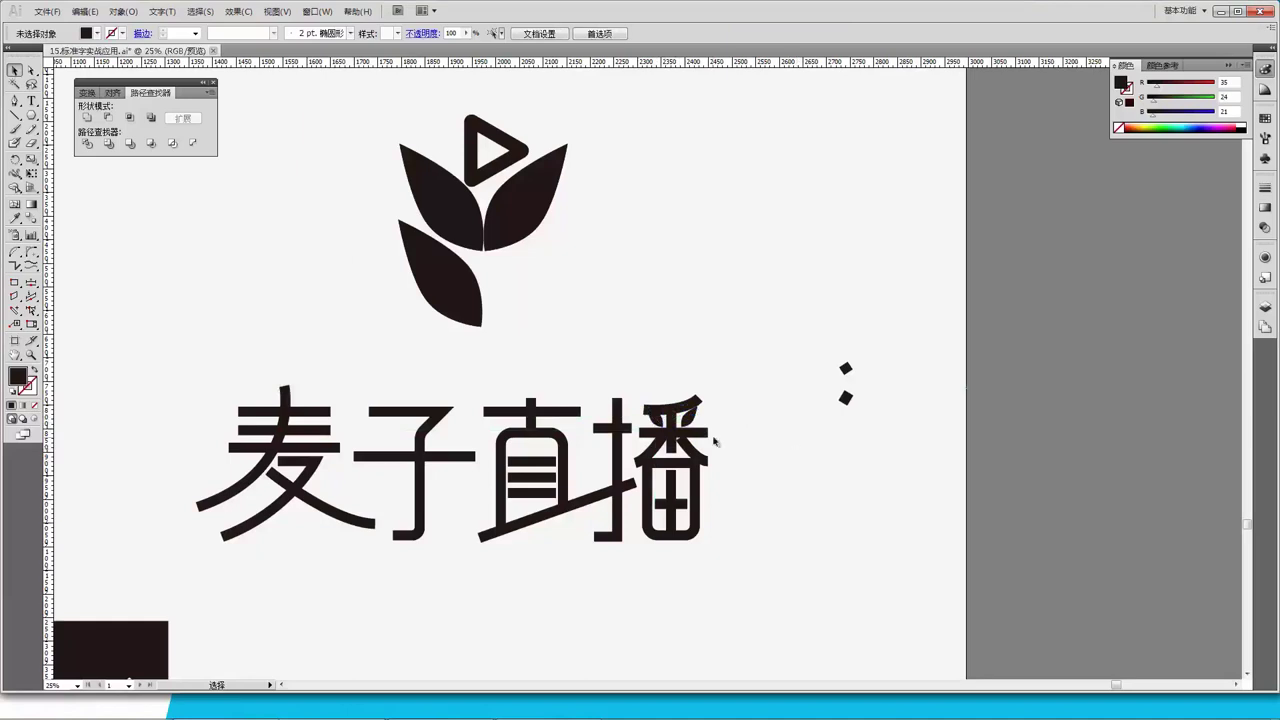
{"action": "left_click", "coordinate": [660, 418]}
{"action": "key", "text": "ctrl+g"}
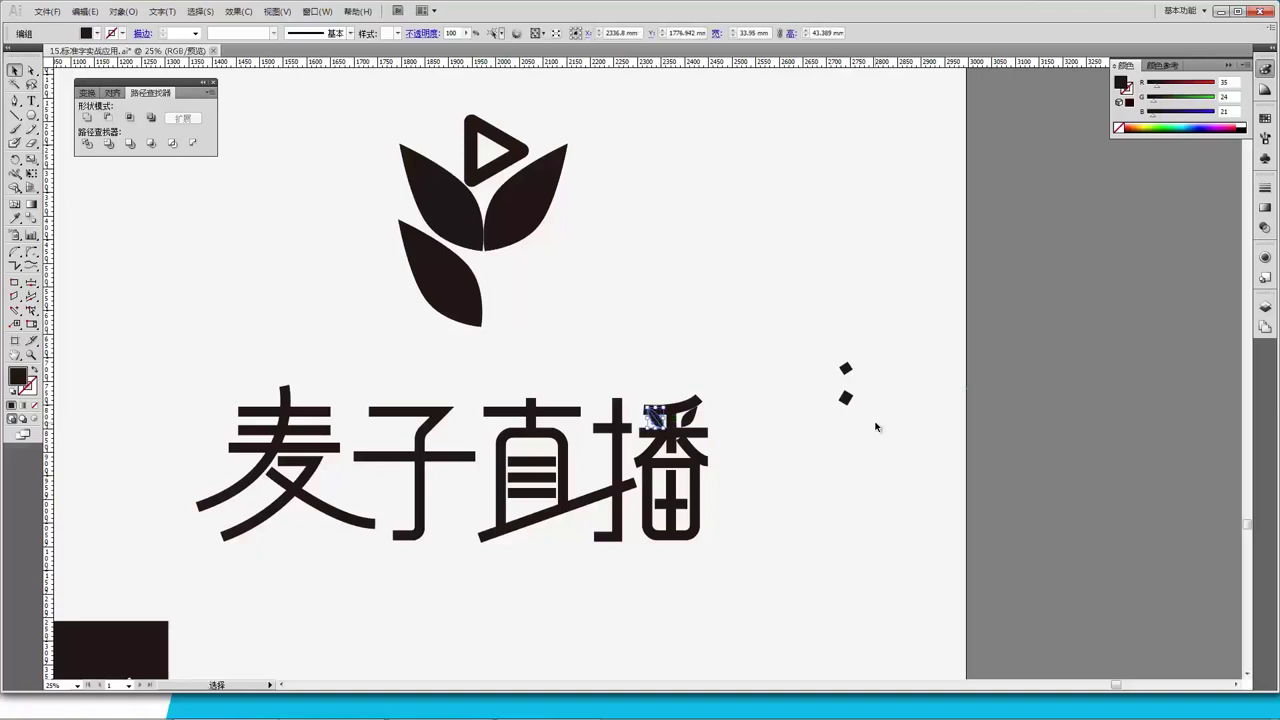
{"action": "left_click", "coordinate": [789, 418]}
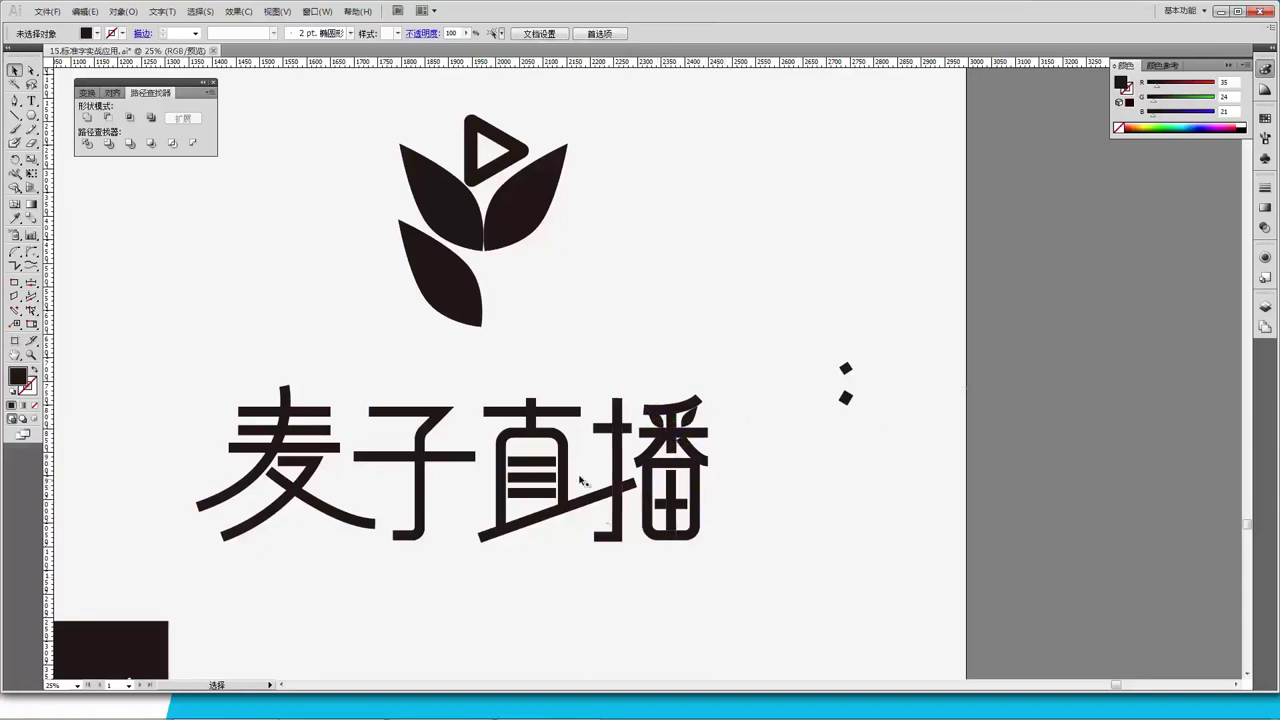
Select the whole 麦子直播 lettering beneath the partial leaf symbol and move it about 45 mm up, closer to the symbol.
{"action": "key", "text": "z"}
{"action": "left_click", "coordinate": [392, 432], "text": "alt"}
{"action": "left_click", "coordinate": [756, 404], "text": "alt"}
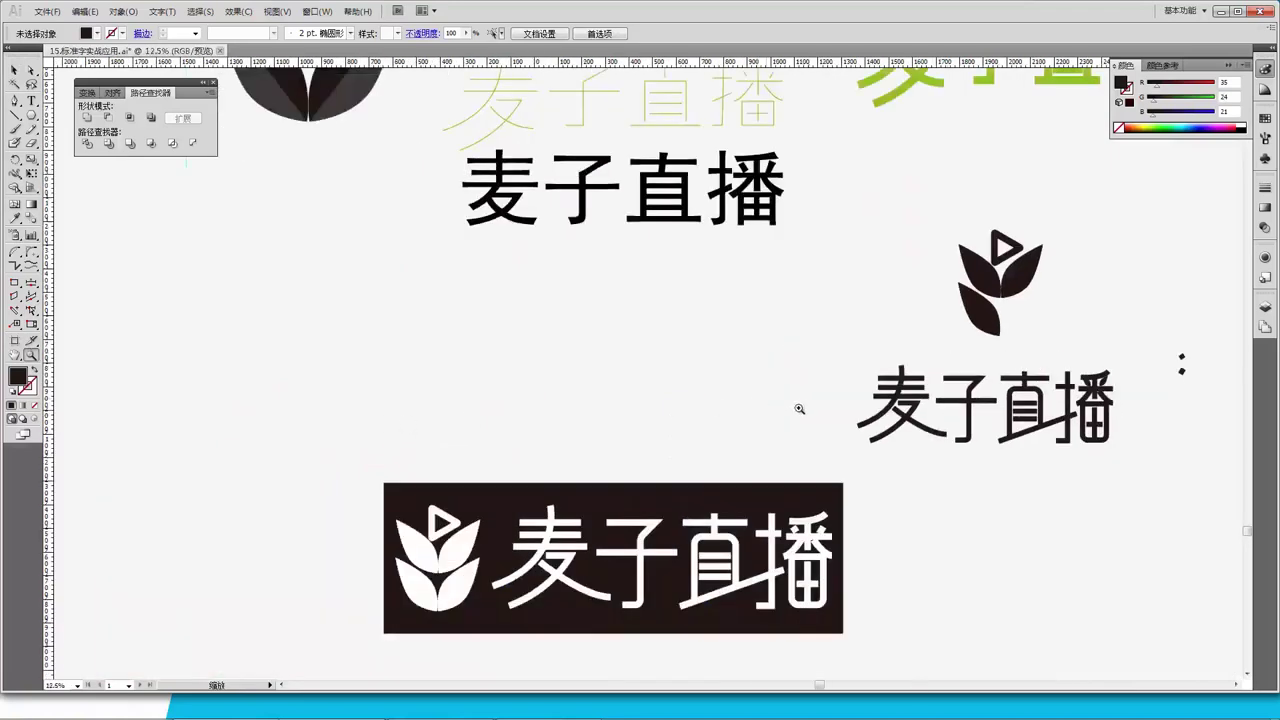
{"action": "left_click_drag", "start_coordinate": [995, 403], "coordinate": [749, 410]}
{"action": "left_click", "coordinate": [677, 374], "text": "alt"}
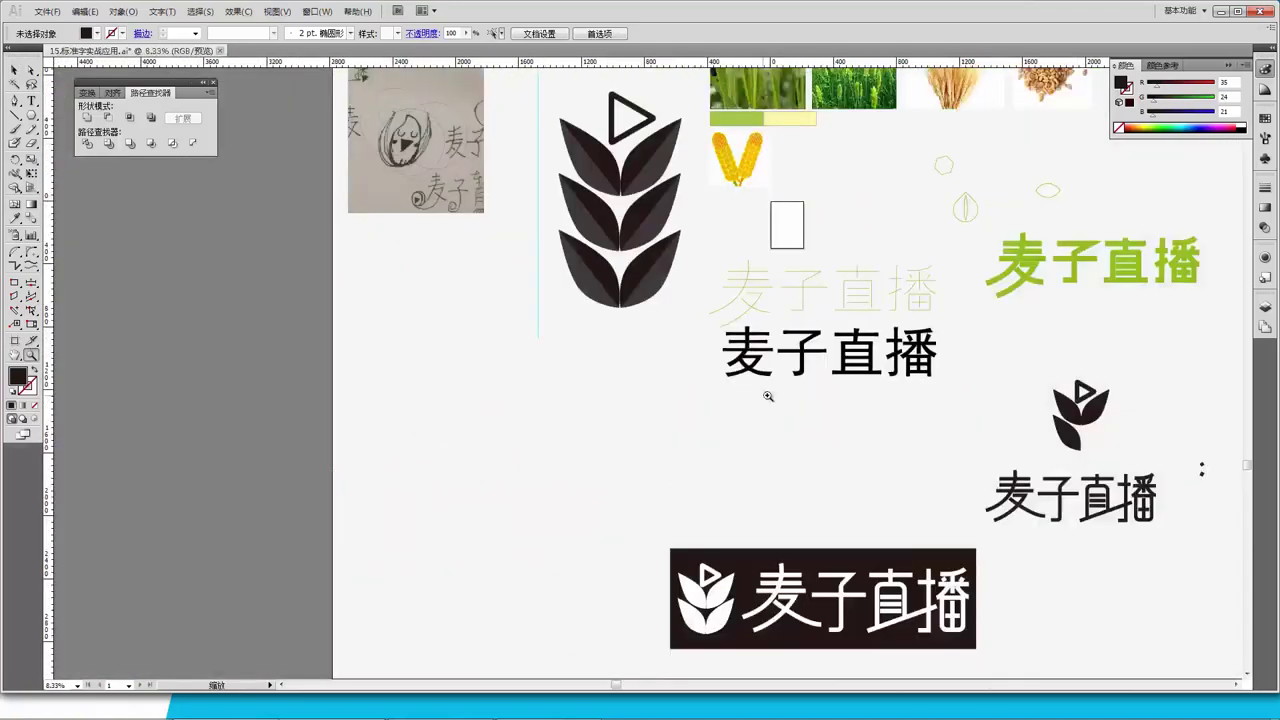
{"action": "left_click_drag", "start_coordinate": [1023, 405], "coordinate": [632, 359]}
{"action": "left_click", "coordinate": [15, 70]}
{"action": "left_click_drag", "start_coordinate": [803, 498], "coordinate": [624, 429]}
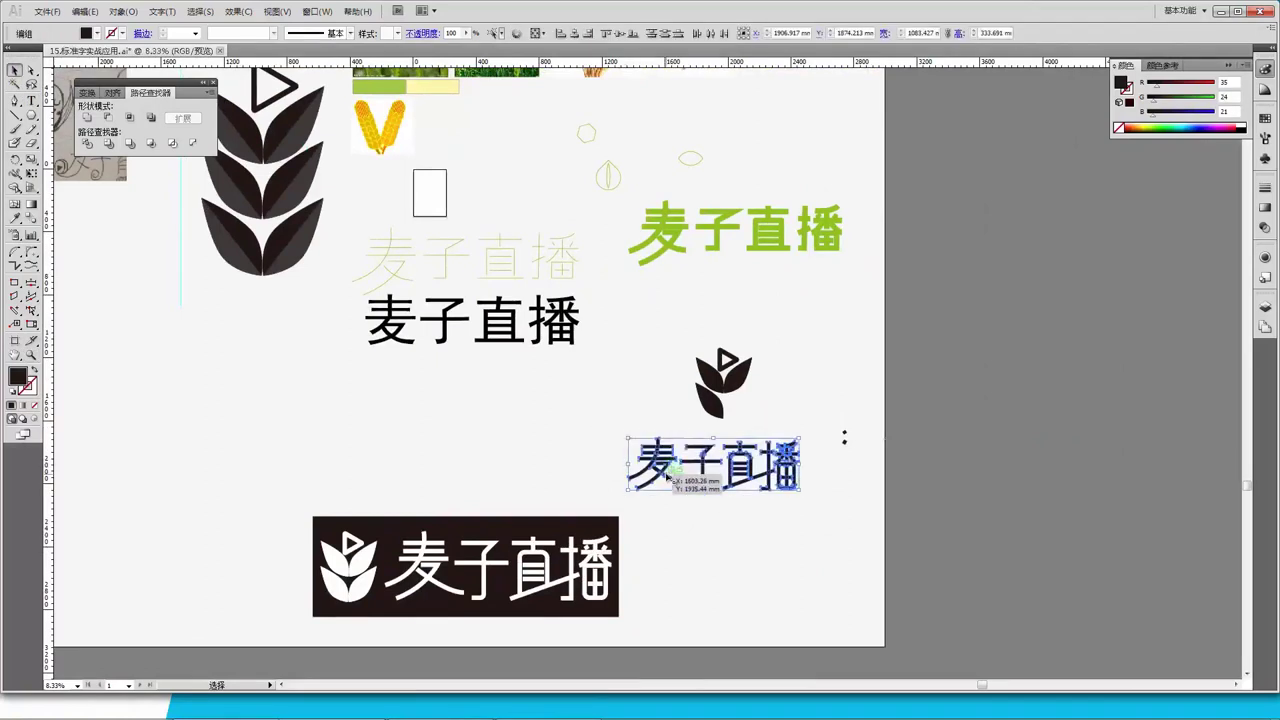
{"action": "left_click_drag", "start_coordinate": [666, 477], "coordinate": [667, 472]}
{"action": "left_click", "coordinate": [703, 506]}
{"action": "left_click_drag", "start_coordinate": [806, 498], "coordinate": [626, 425]}
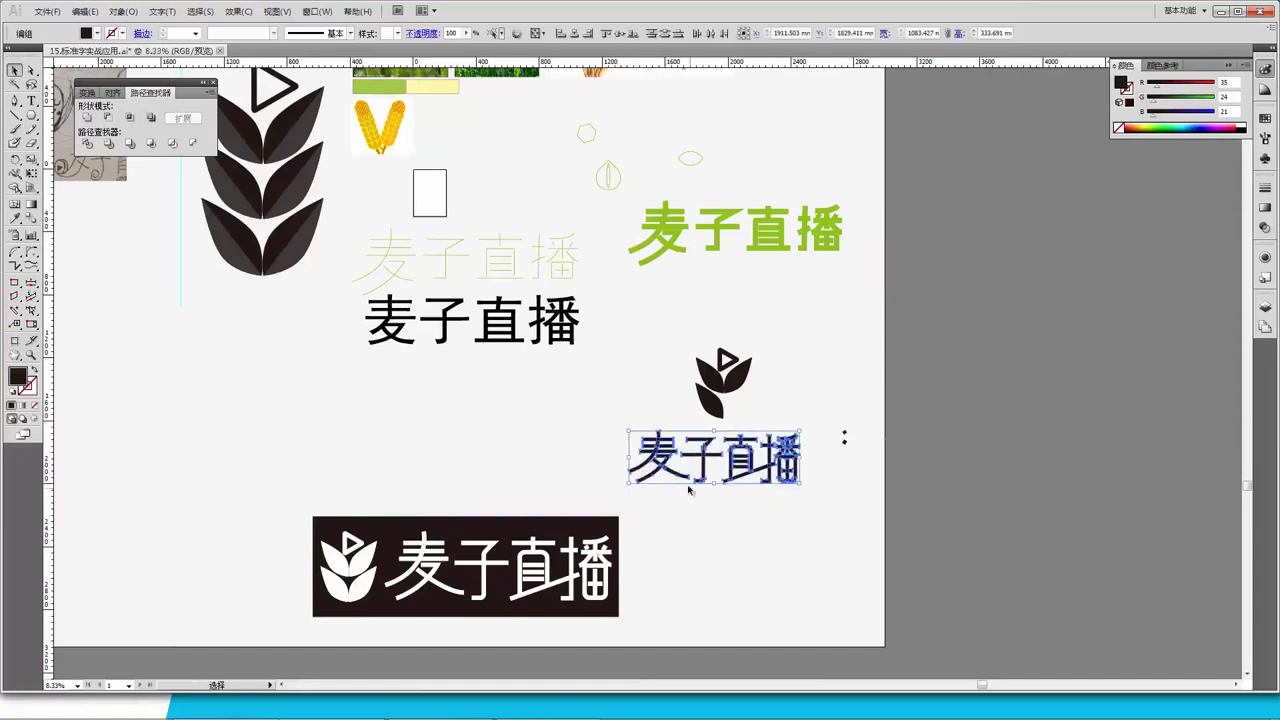
{"action": "left_click", "coordinate": [736, 519]}
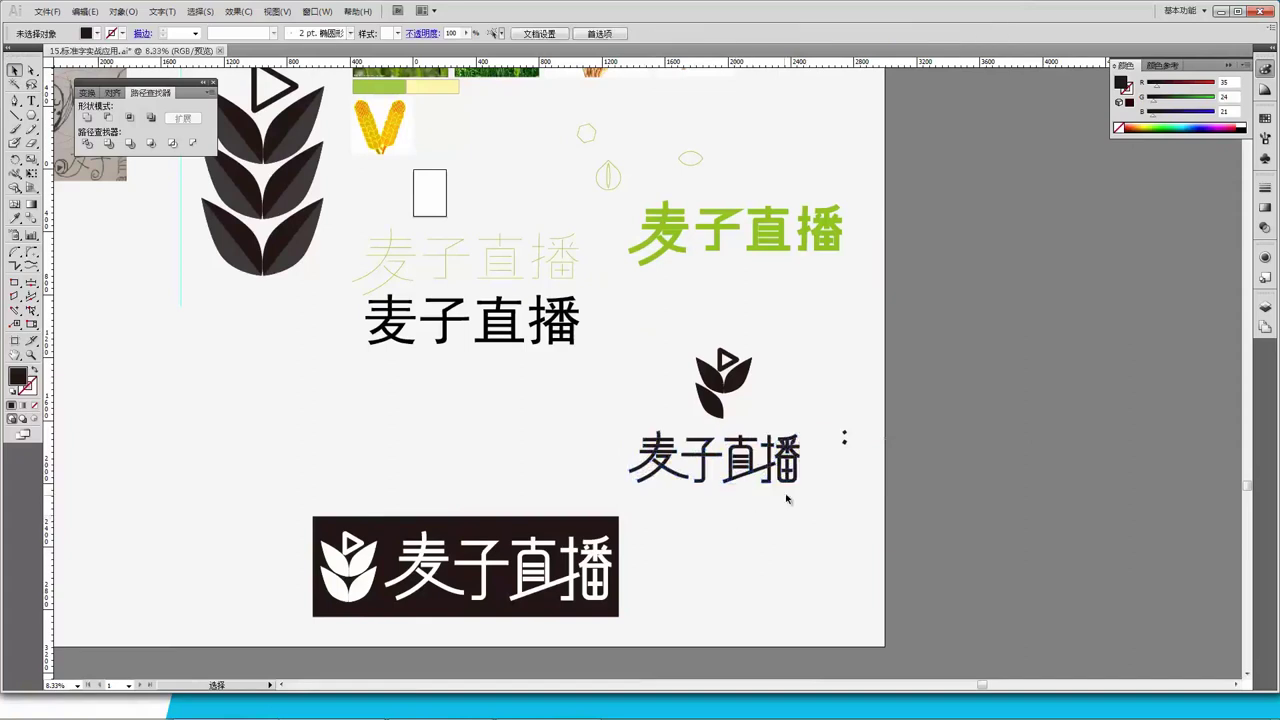
{"action": "left_click_drag", "start_coordinate": [795, 491], "coordinate": [626, 429]}
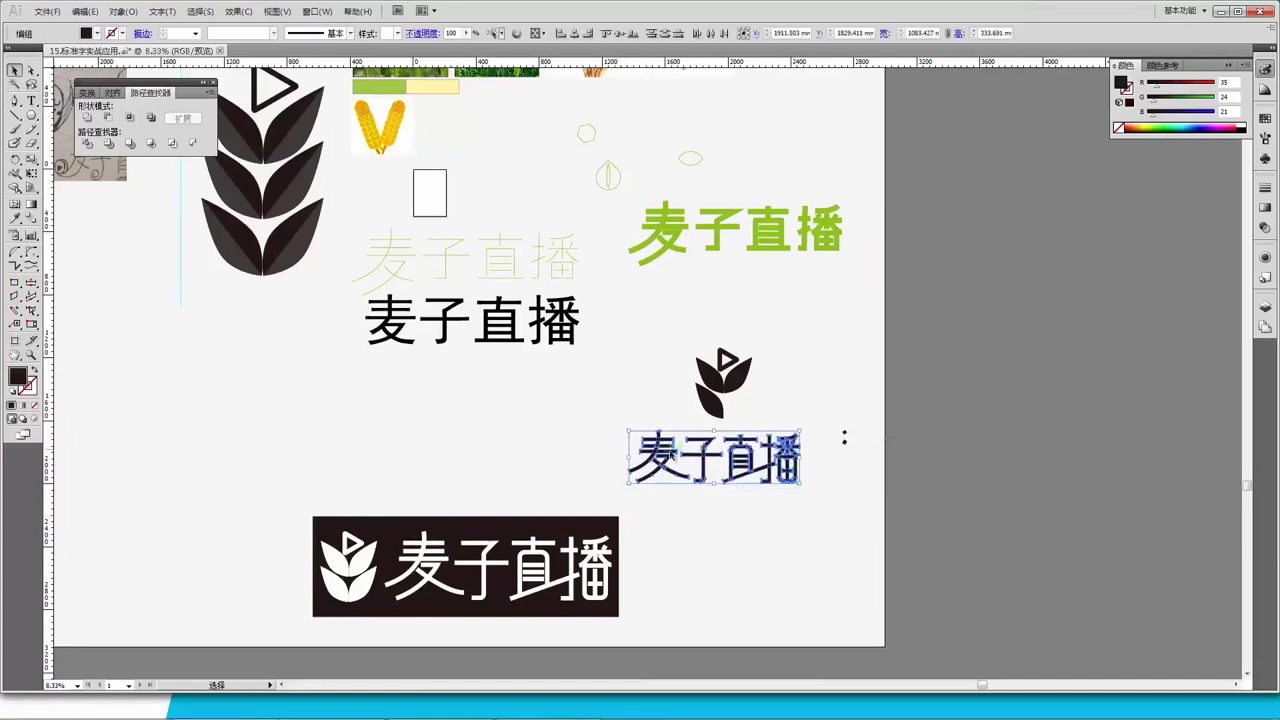
{"action": "left_click", "coordinate": [738, 504]}
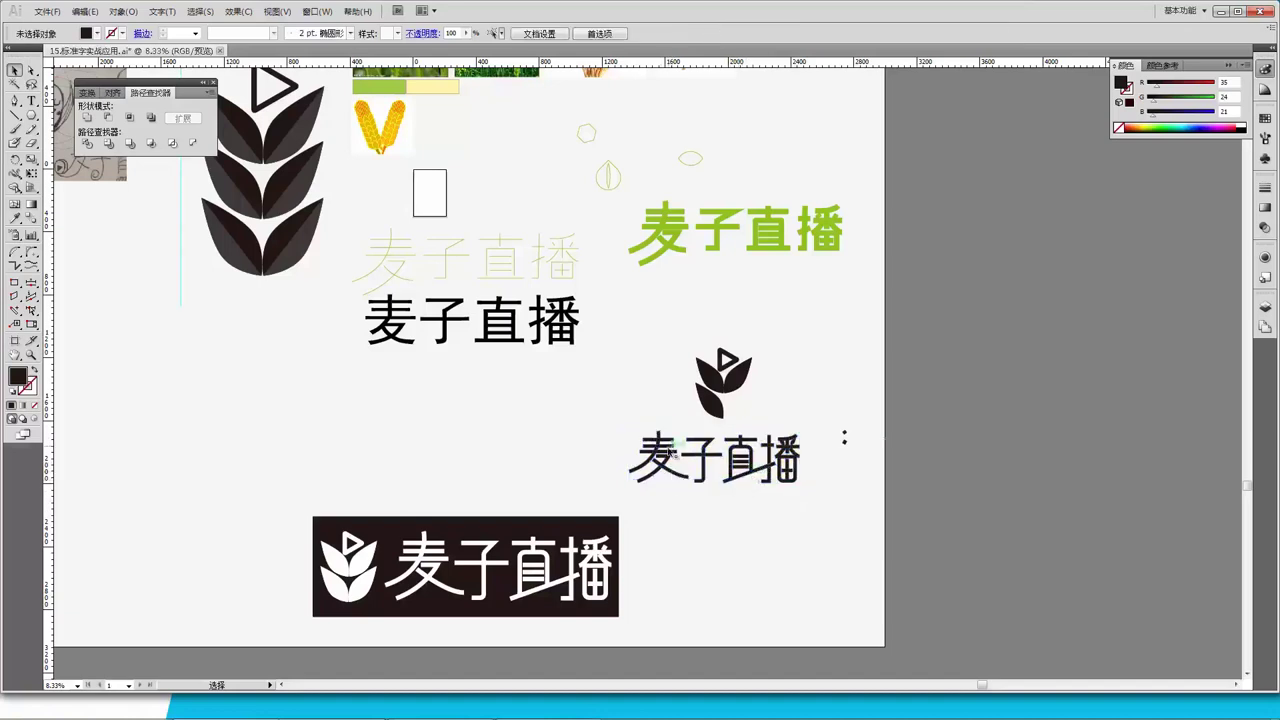
Select the stacked 麦子直播 lettering and review it against the design brief, wheat reference photos and earlier lettering versions.
{"action": "scroll", "coordinate": [671, 430], "scroll_direction": "up", "scroll_amount": 1}
{"action": "scroll", "coordinate": [689, 446], "scroll_direction": "up", "scroll_amount": 1}
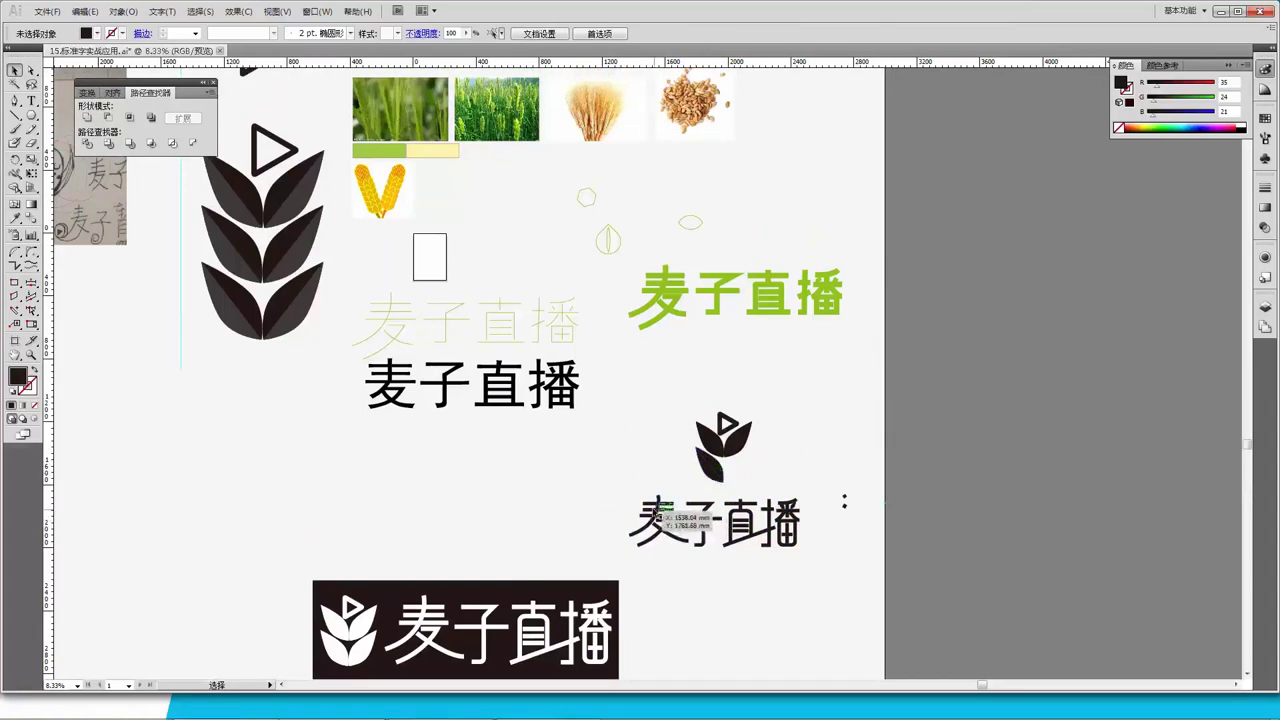
{"action": "left_click_drag", "start_coordinate": [628, 494], "coordinate": [818, 577]}
{"action": "scroll", "coordinate": [591, 447], "scroll_direction": "up", "scroll_amount": 4}
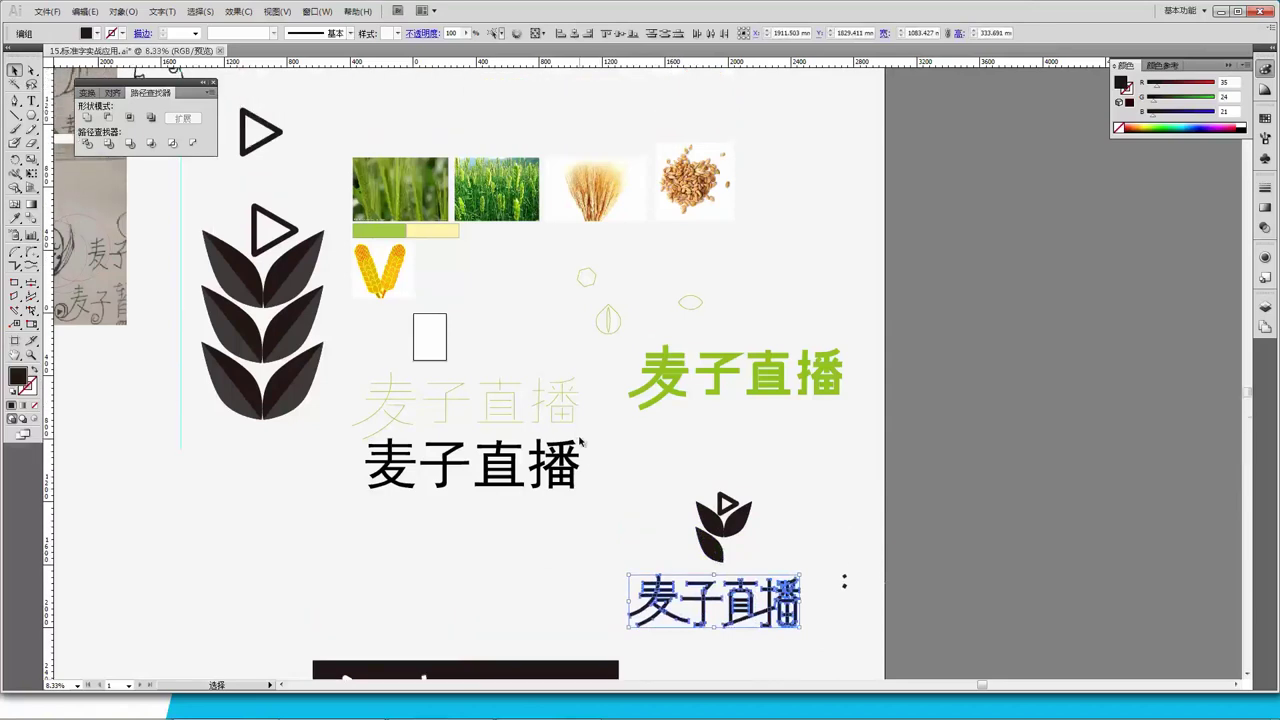
{"action": "scroll", "coordinate": [605, 414], "scroll_direction": "up", "scroll_amount": 3}
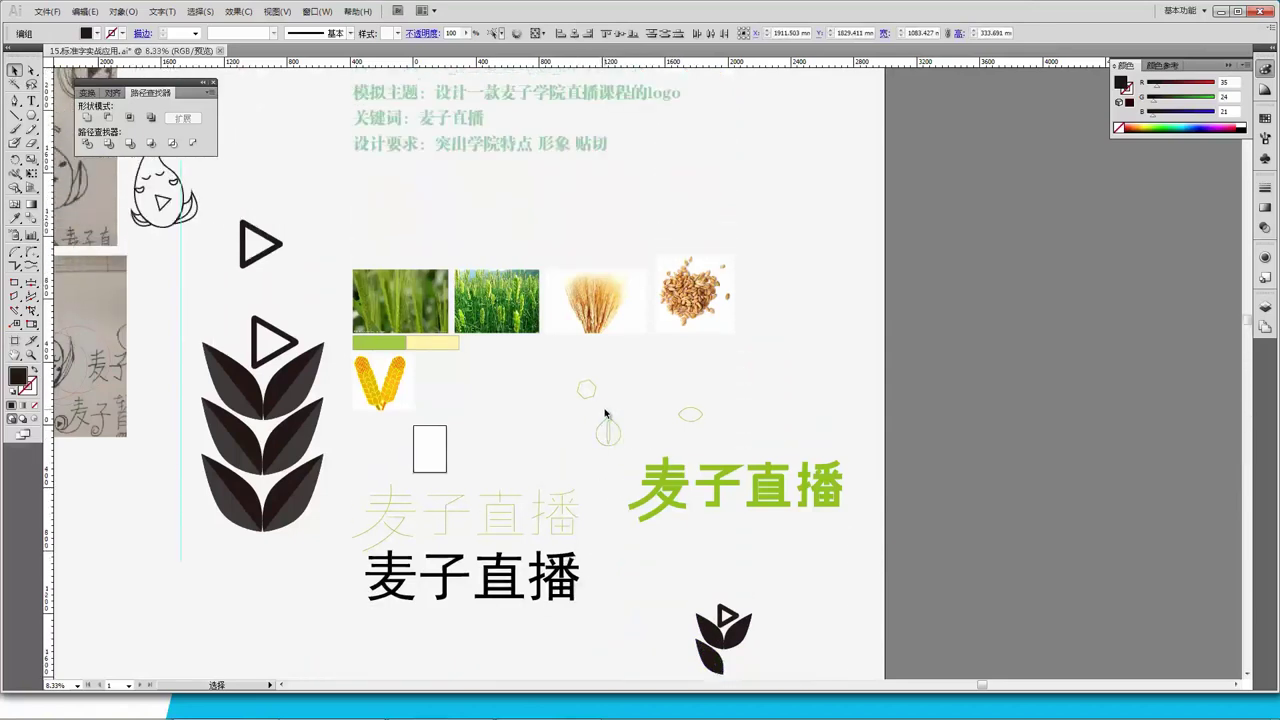
{"action": "scroll", "coordinate": [640, 420], "scroll_direction": "up", "scroll_amount": 2}
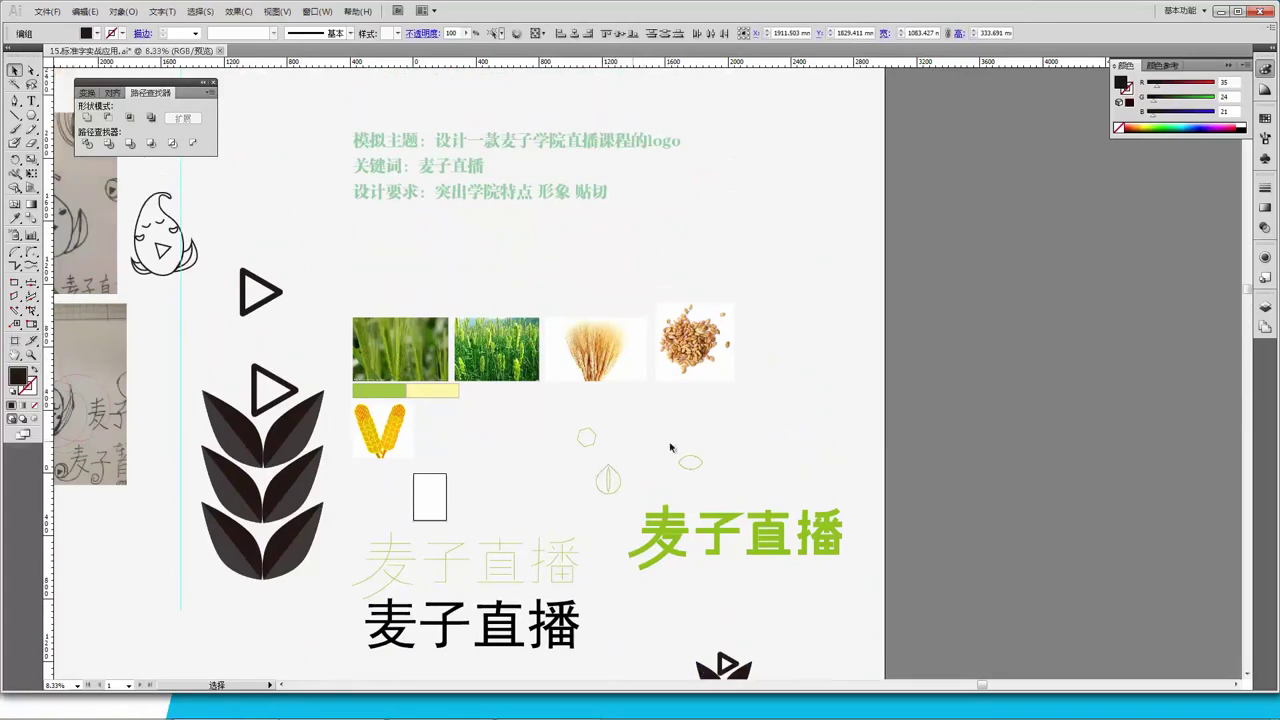
{"action": "scroll", "coordinate": [631, 428], "scroll_direction": "down", "scroll_amount": 4}
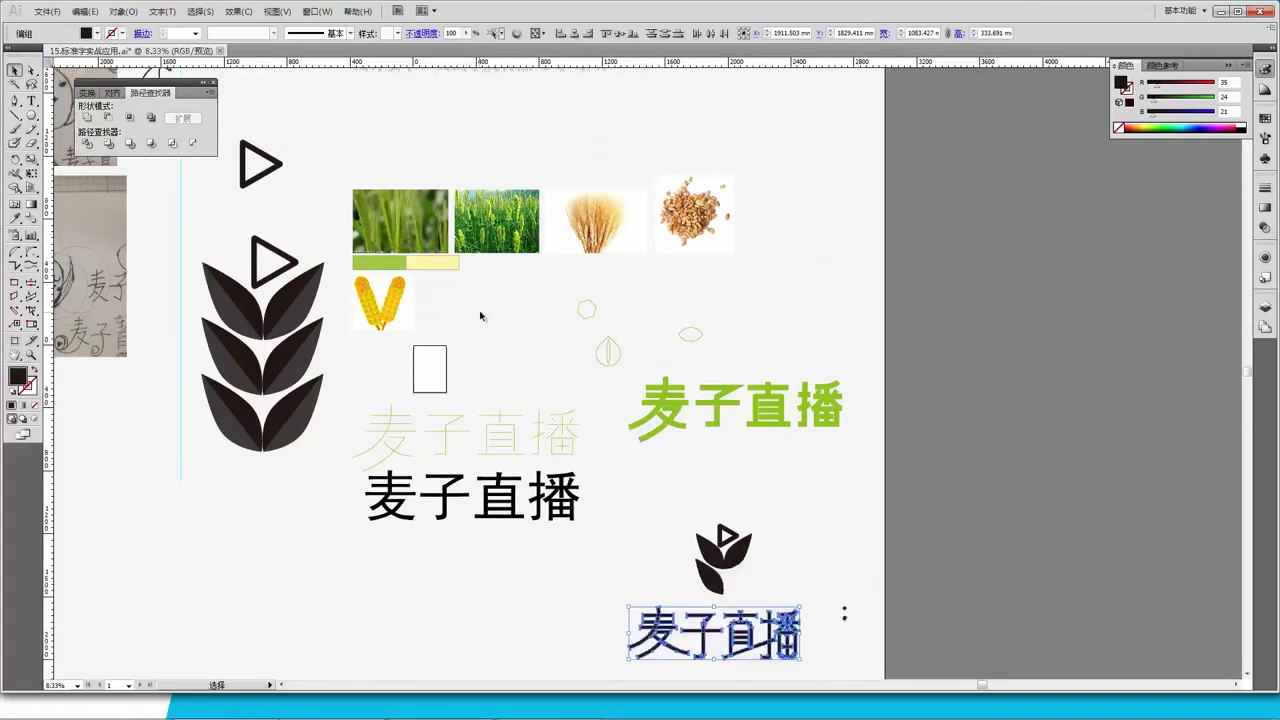
{"action": "scroll", "coordinate": [666, 532], "scroll_direction": "down", "scroll_amount": 2}
{"action": "scroll", "coordinate": [640, 555], "scroll_direction": "down", "scroll_amount": 2}
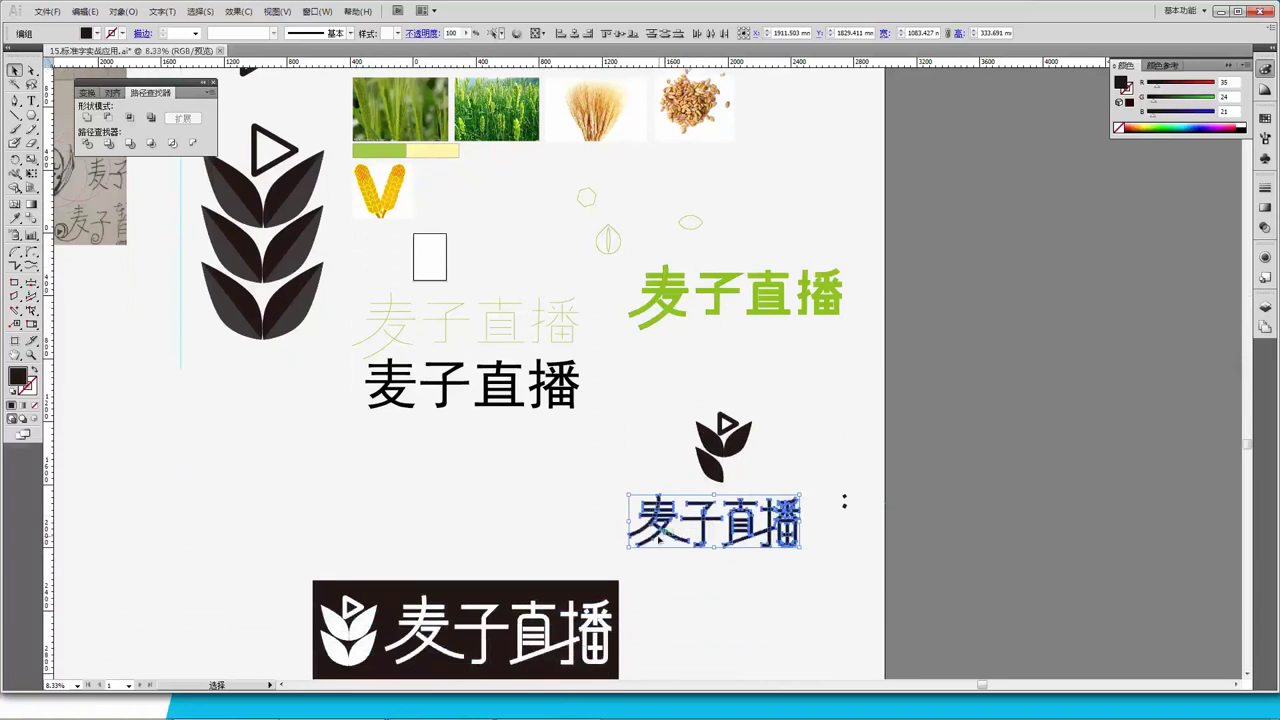